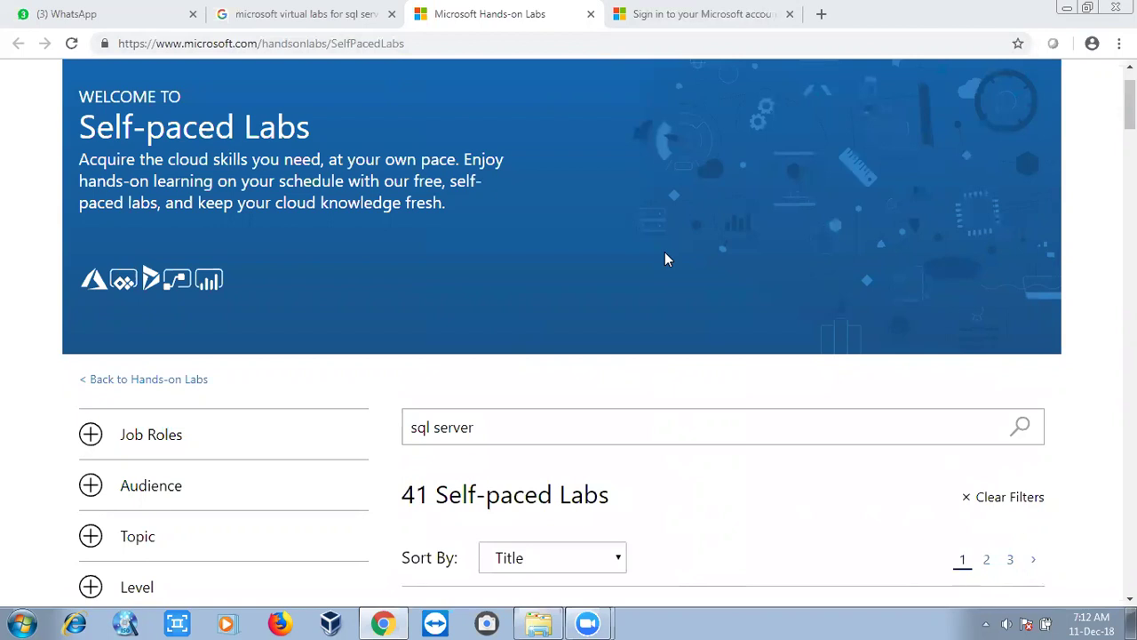
Minimise the browser and open the Class 1910 notes text file from the desktop in a maximised window
left_click(1063, 8)
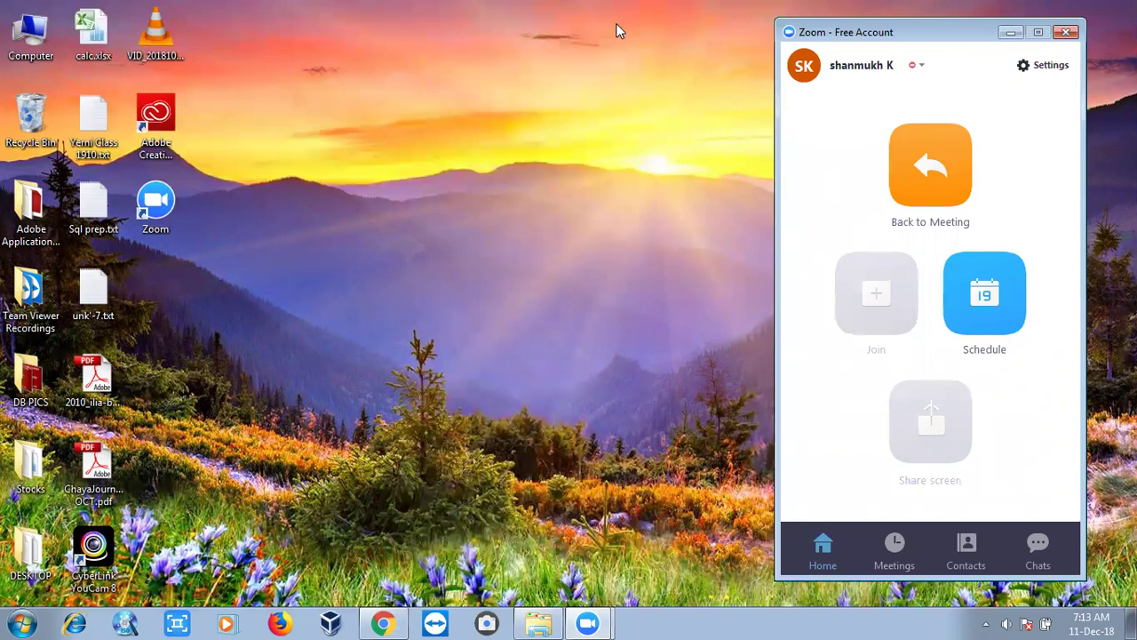
double_click(104, 126)
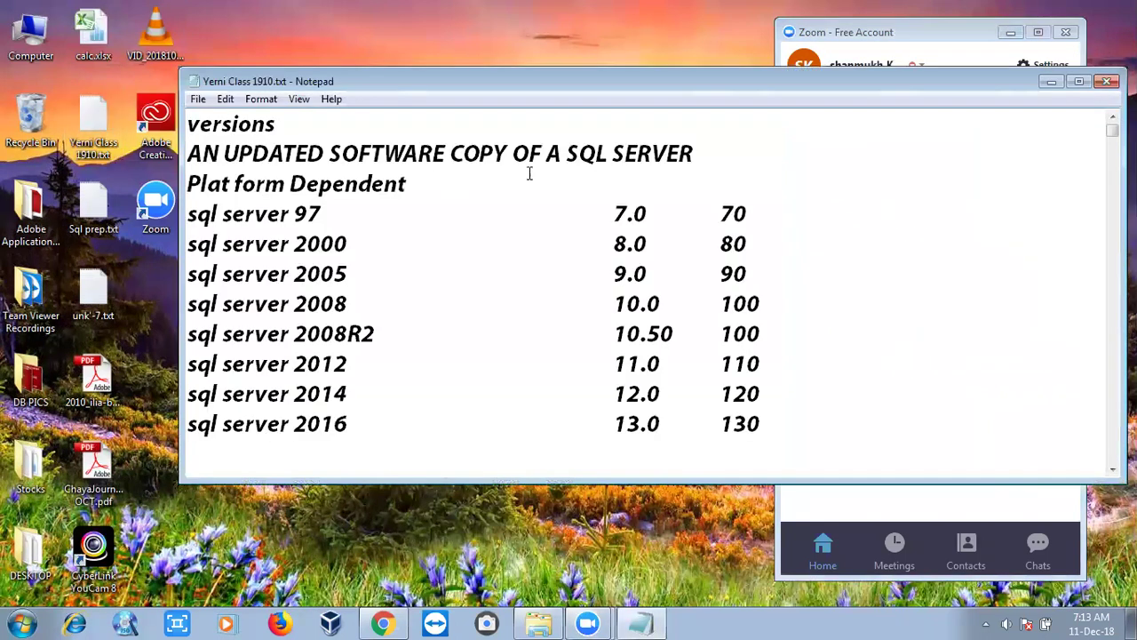
left_click(1077, 82)
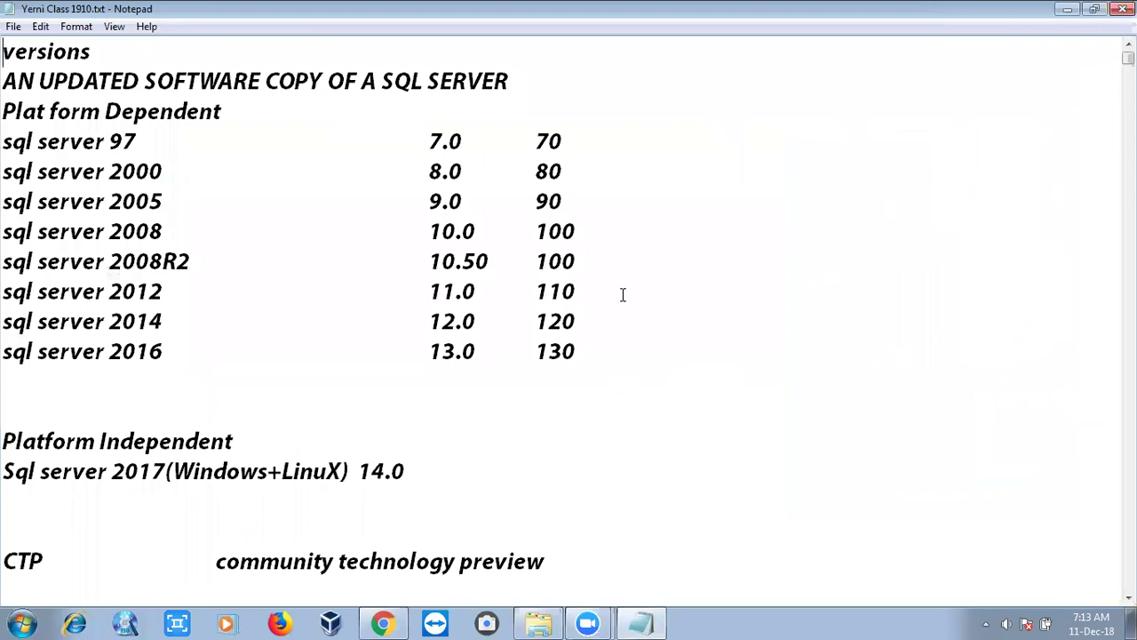
Read through the notes on release stages, build number format, editions and components
scroll(623, 294, "down", 5)
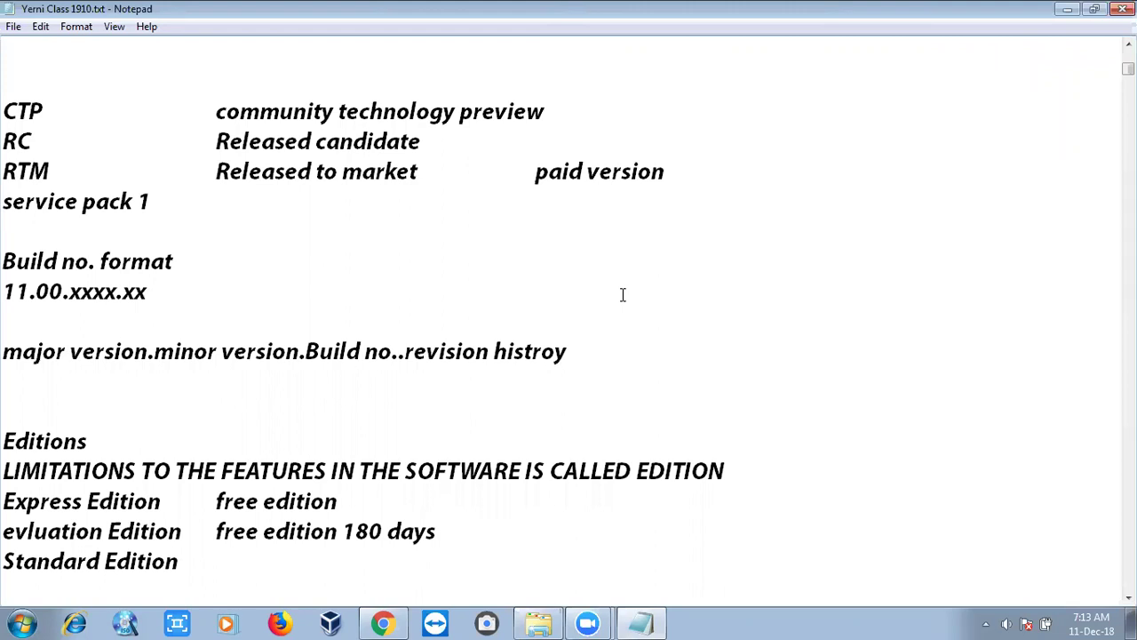
left_click(566, 354)
key("Down")
key("Down")
key("Down")
key("Down")
key("Down")
key("Down")
key("Down")
key("Down")
key("Down")
key("Down")
key("Down")
key("Down")
key("Down")
key("Down")
key("Down")
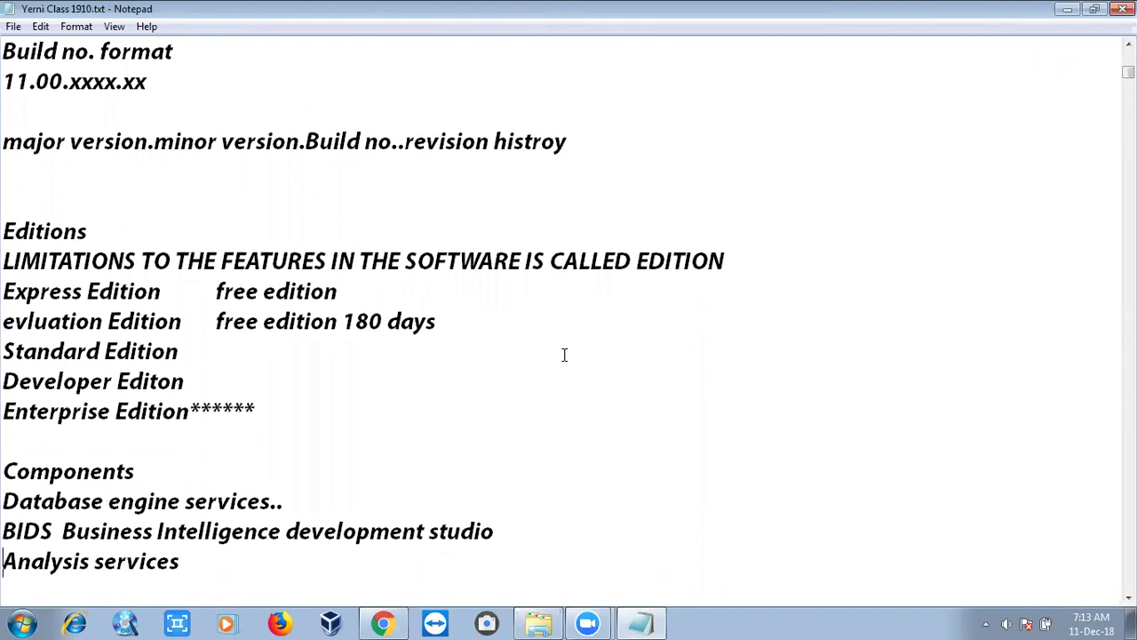
Return to the list of SQL Server versions at the beginning of the notes
key("Up")
key("Up")
key("Up")
key("Up")
key("Up")
key("Up")
key("Up")
key("Up")
key("Up")
key("Up")
key("Up")
key("Up")
key("Up")
key("Up")
key("Up")
key("Up")
key("Up")
key("Up")
key("Up")
key("Up")
key("Up")
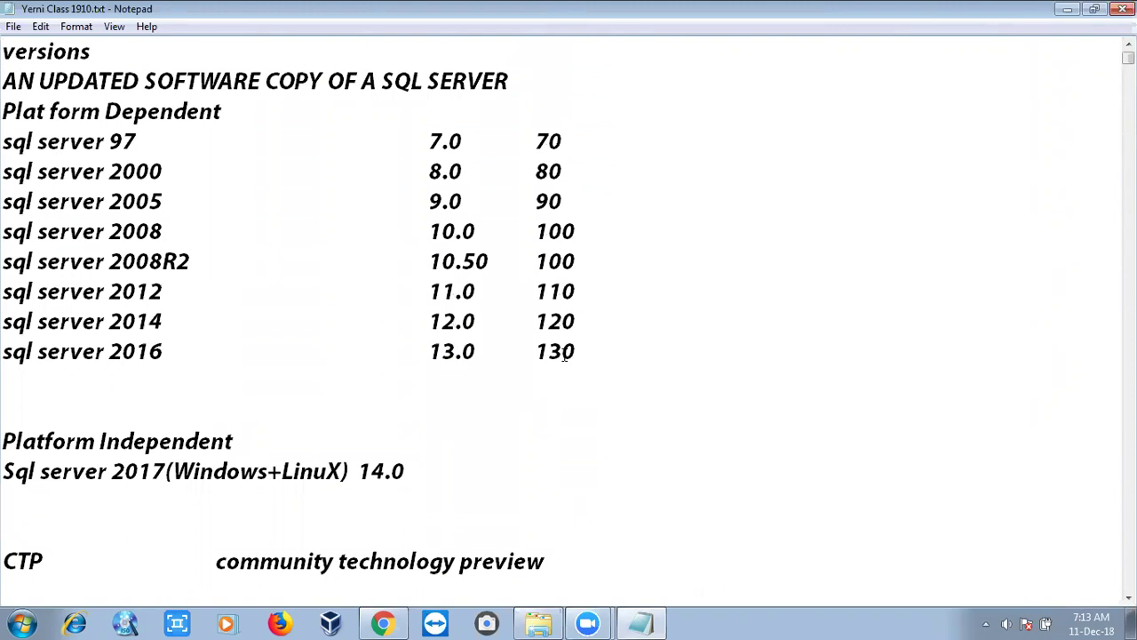
Review the notes from the SQL Server version list through the release stages to the Editions section
key("Down")
key("Down")
key("Down")
key("Down")
key("Down")
key("Down")
key("Down")
key("Down")
key("Down")
key("Down")
key("Down")
key("Down")
key("Down")
key("Down")
key("Down")
key("Down")
key("Down")
key("Down")
key("Down")
key("Down")
key("Down")
key("Down")
key("Down")
key("Down")
key("Down")
key("Down")
key("Down")
key("Down")
key("Down")
key("Down")
key("Down")
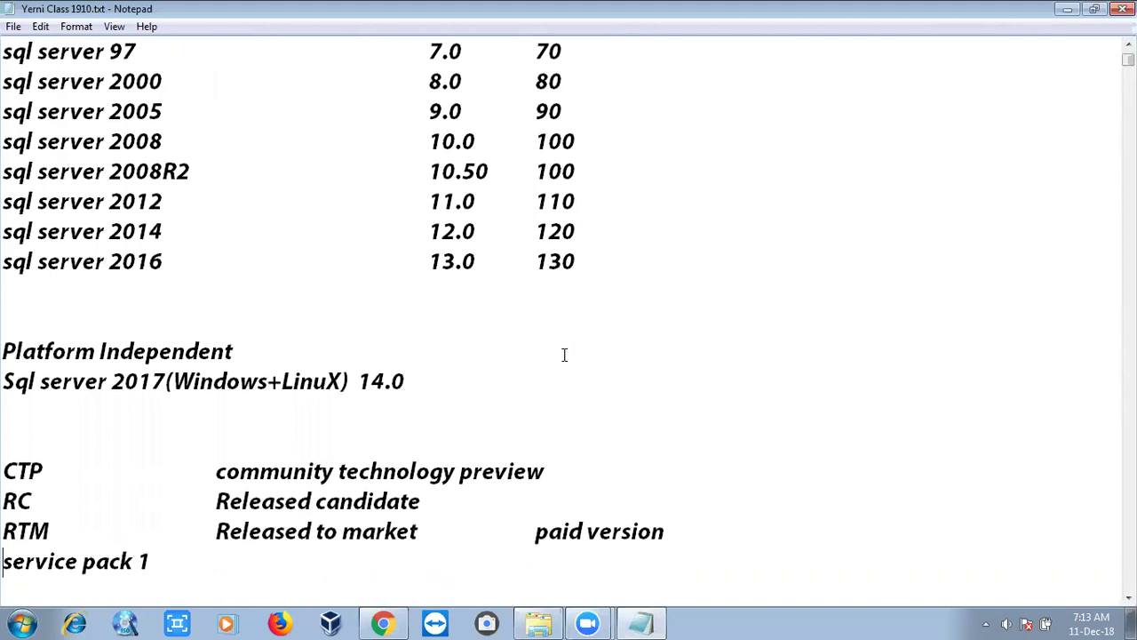
key("Down")
key("Down")
key("Down")
key("Down")
key("Down")
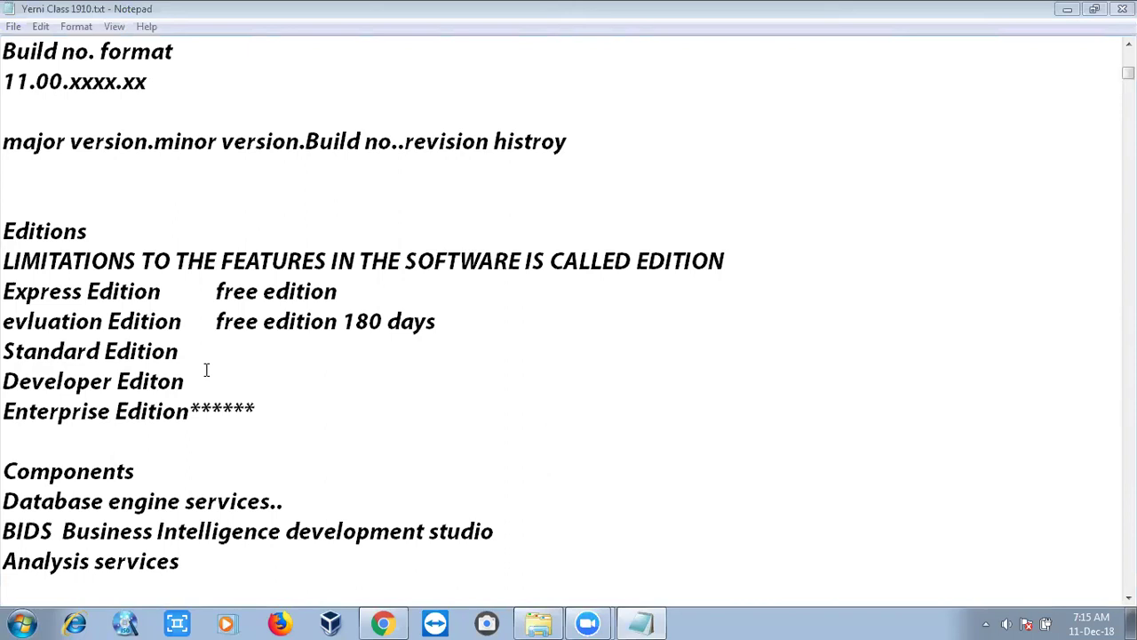
Highlight the whole list of editions, the Standard to Enterprise lines, and finally the Enterprise Edition line
left_click_drag(189, 410, 4, 297)
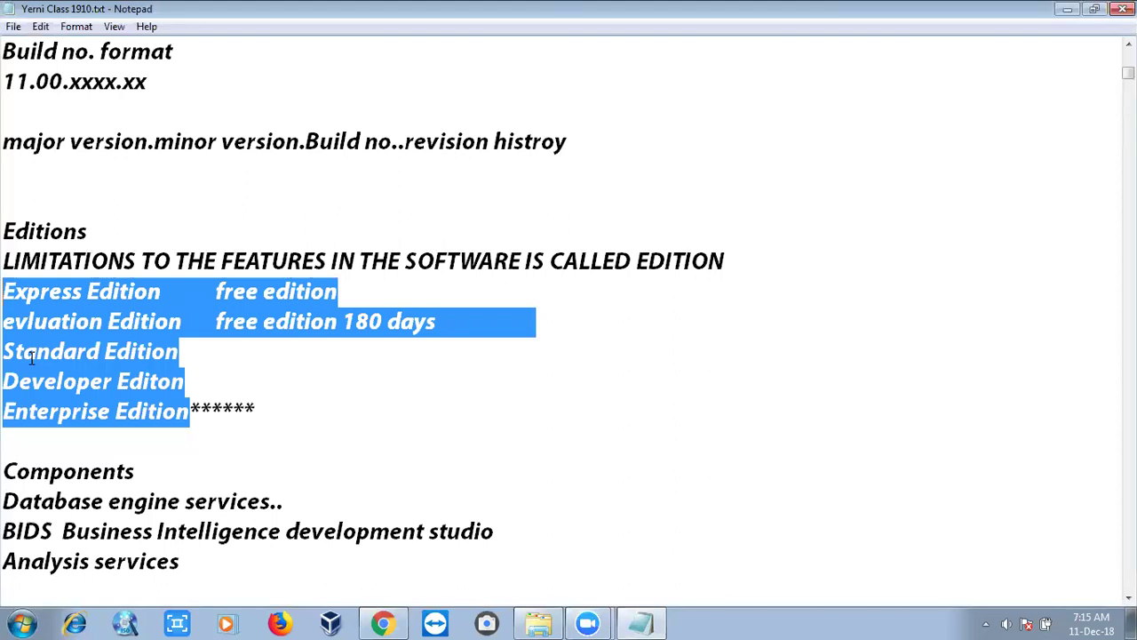
left_click(168, 461)
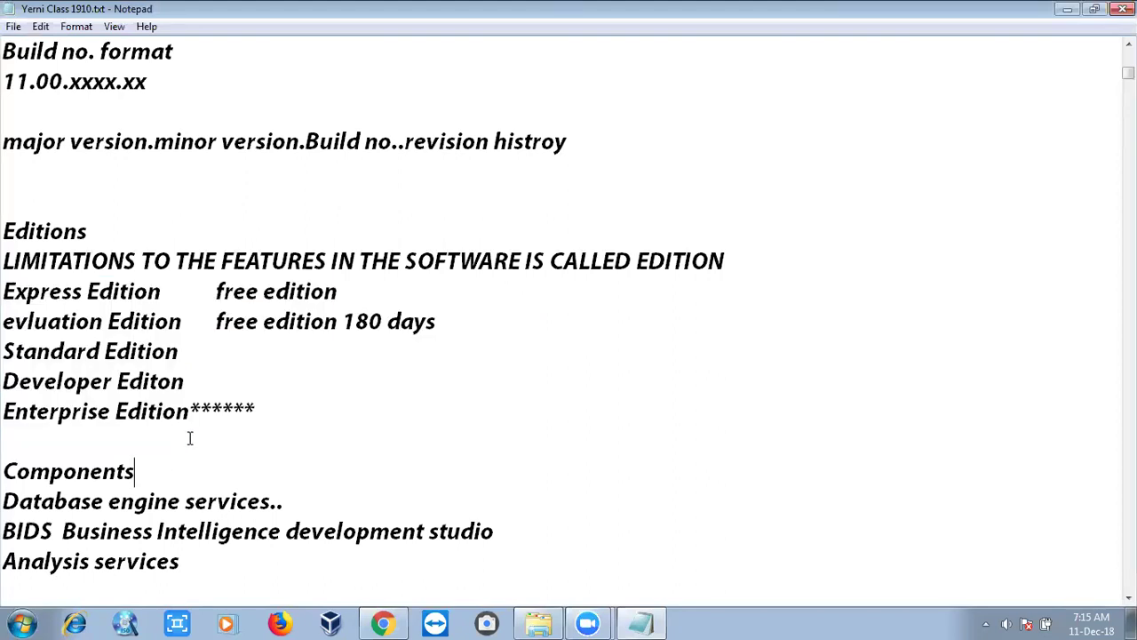
left_click_drag(200, 412, 7, 354)
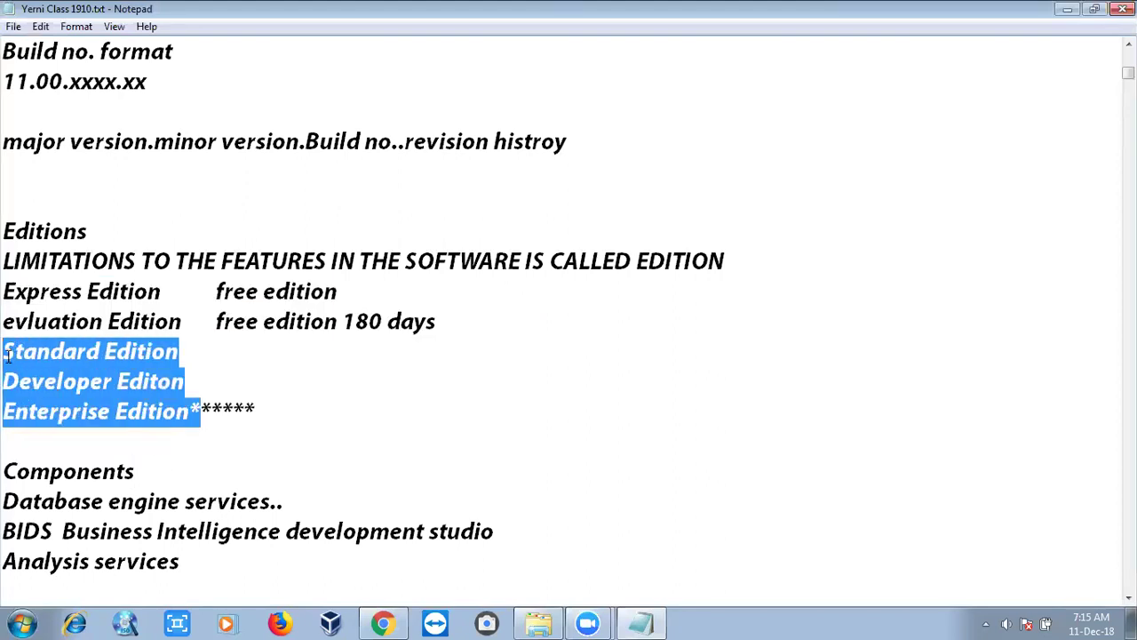
left_click(168, 449)
left_click(256, 411)
left_click_drag(255, 411, 3, 432)
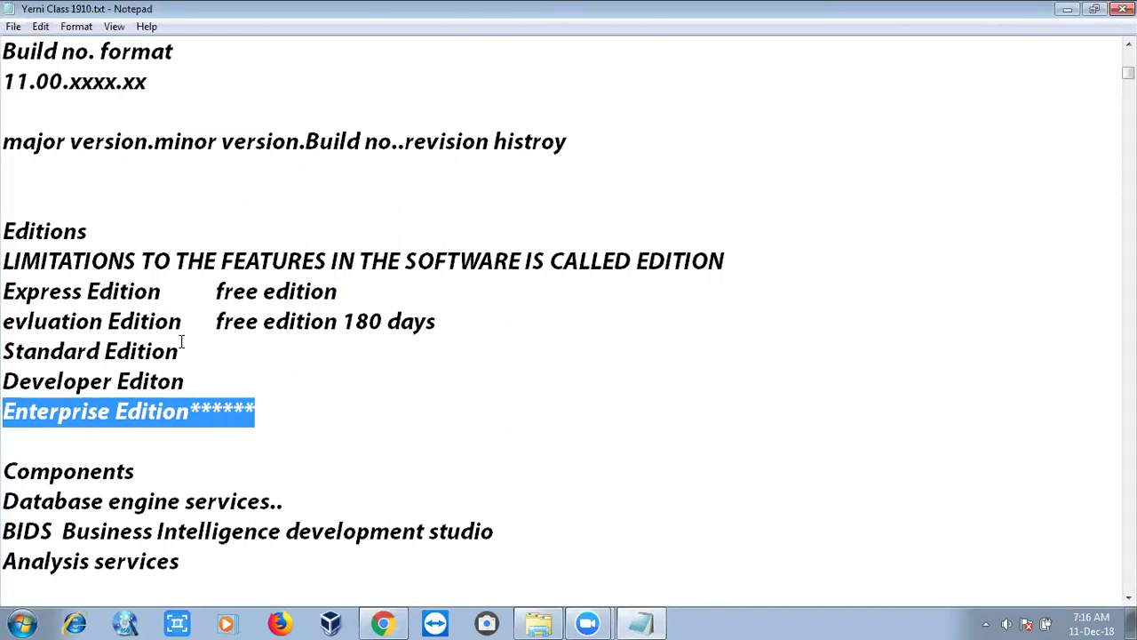
Examine the Components section and the release stage abbreviations that follow it in the notes
key("Down")
key("Down")
key("Down")
key("Down")
key("Down")
key("Down")
key("Down")
key("Down")
key("Down")
key("Down")
key("Down")
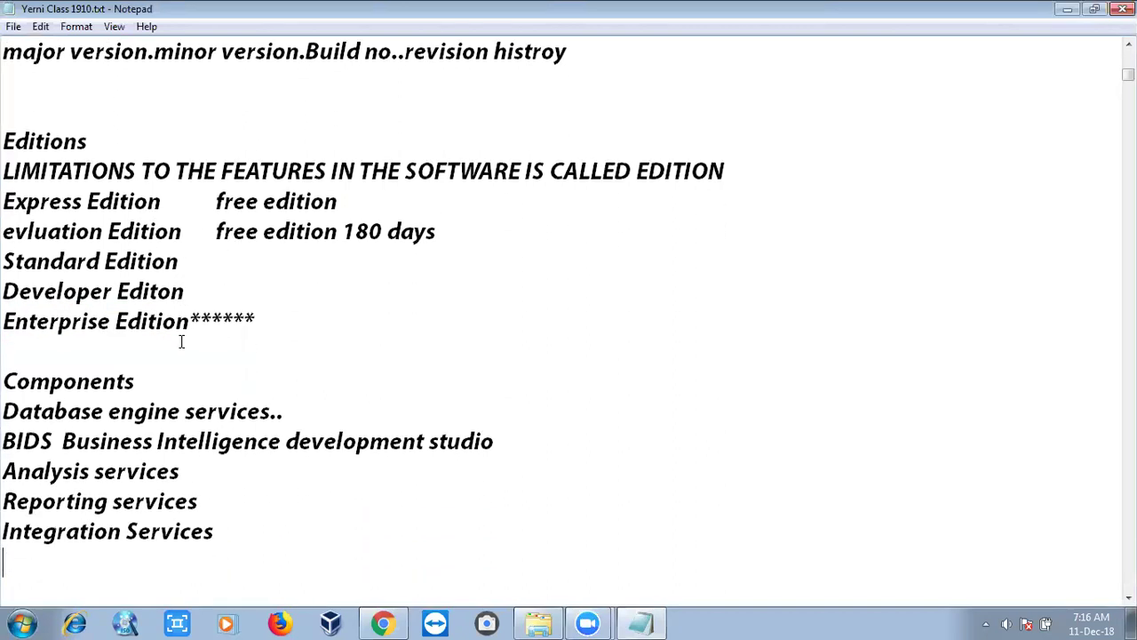
key("Down")
key("Down")
key("Down")
key("Down")
key("Down")
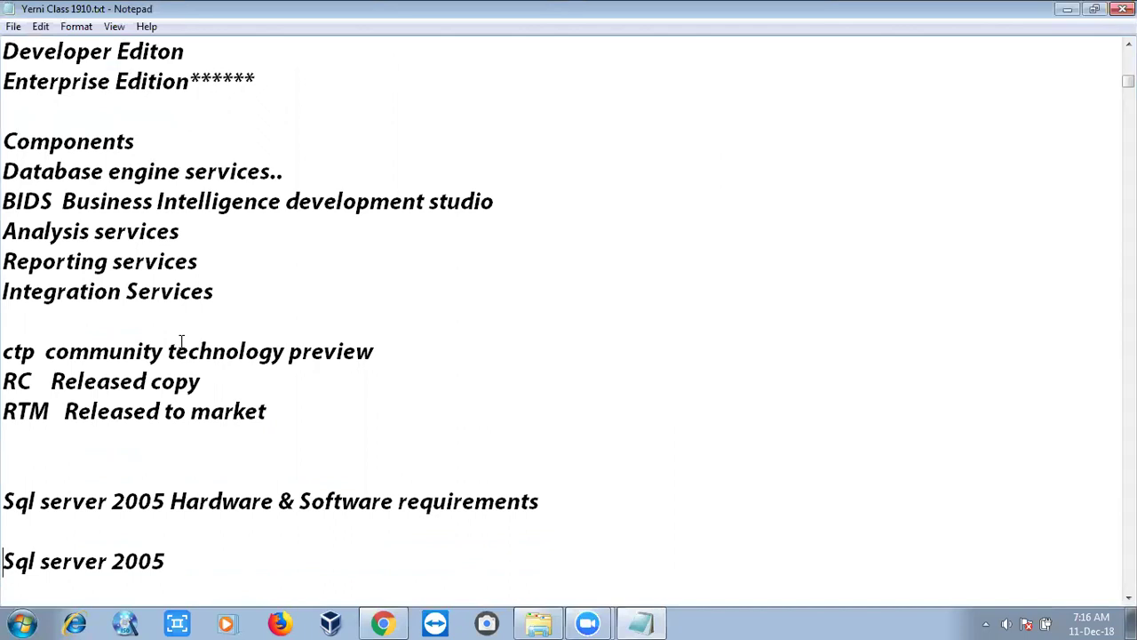
Highlight the database engine, reporting, analysis and integration service entries under Components
left_click_drag(236, 294, 7, 262)
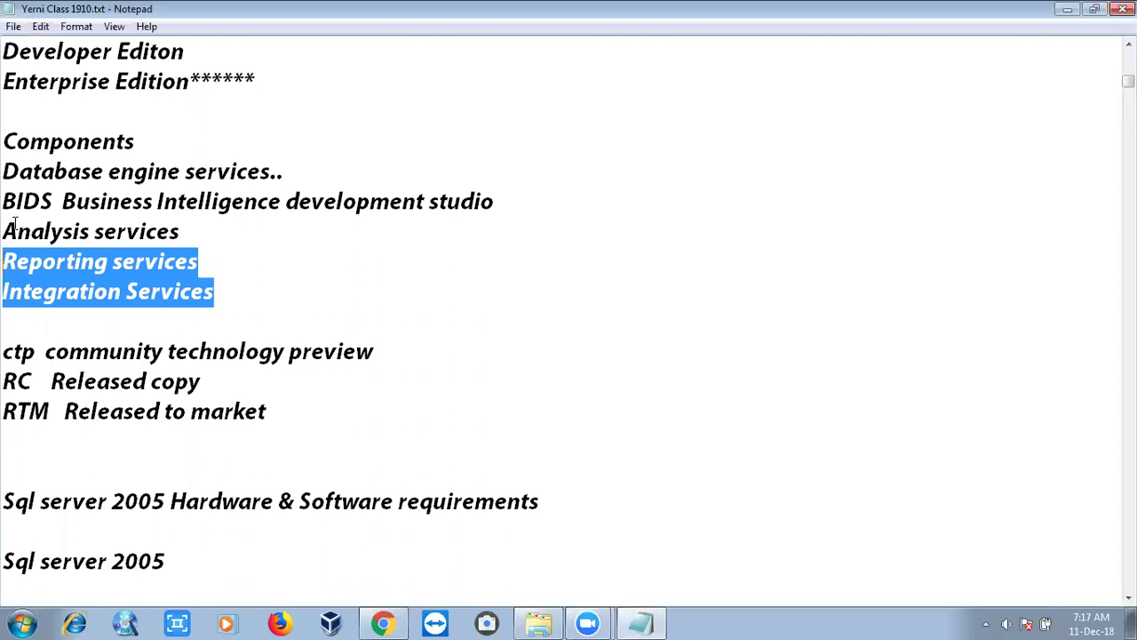
left_click(19, 172)
left_click_drag(18, 172, 92, 170)
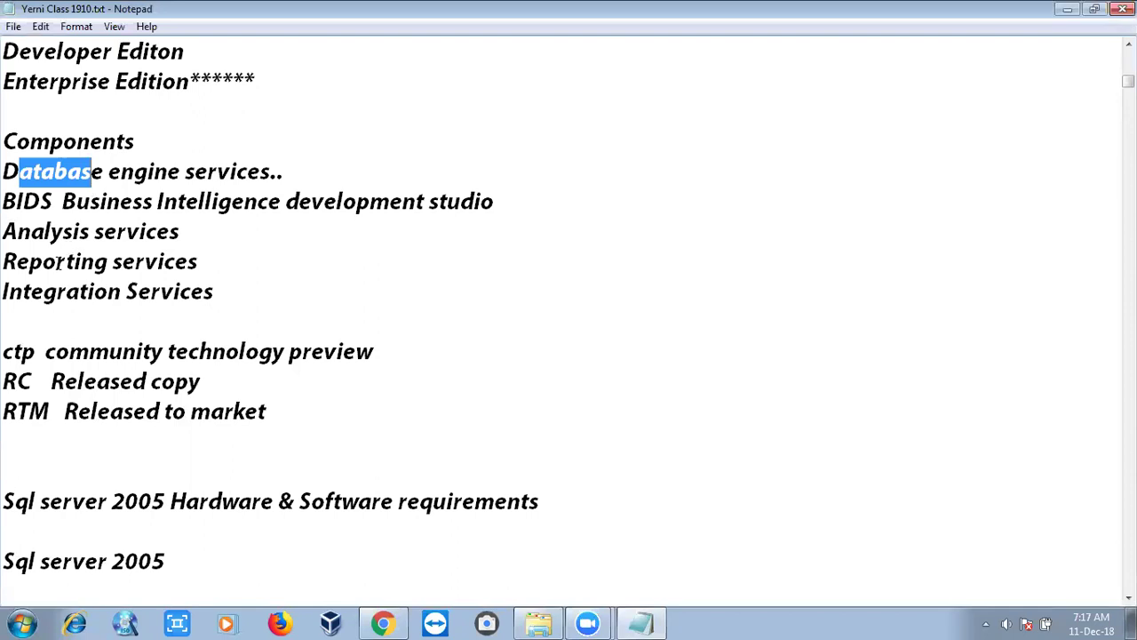
left_click_drag(18, 261, 125, 257)
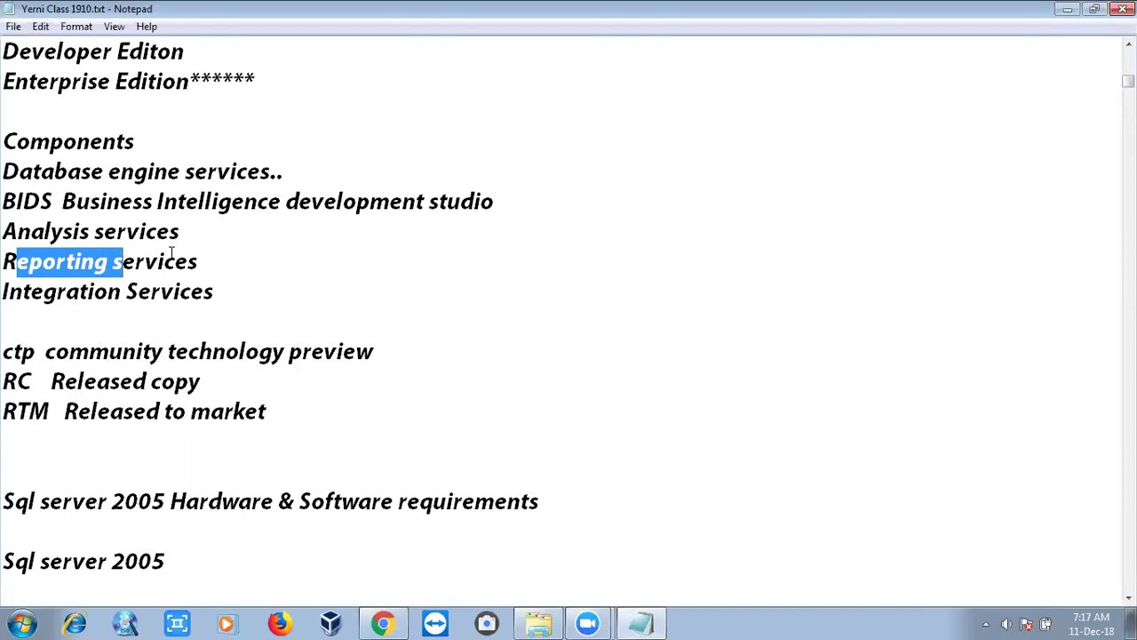
left_click(176, 258)
left_click_drag(223, 275, 64, 263)
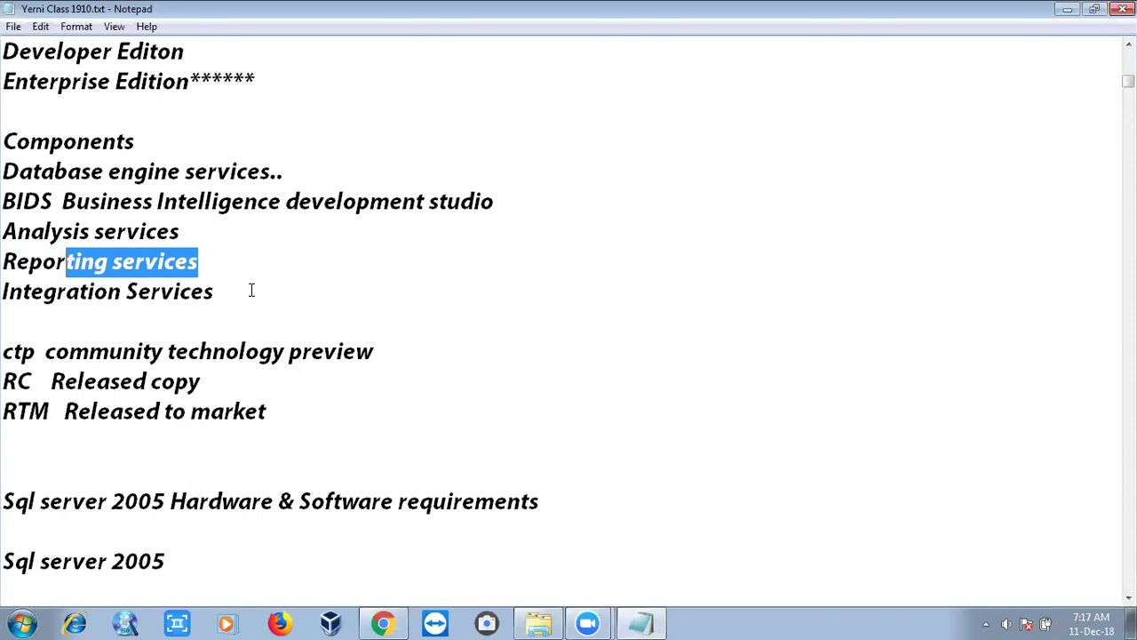
left_click_drag(238, 295, 6, 233)
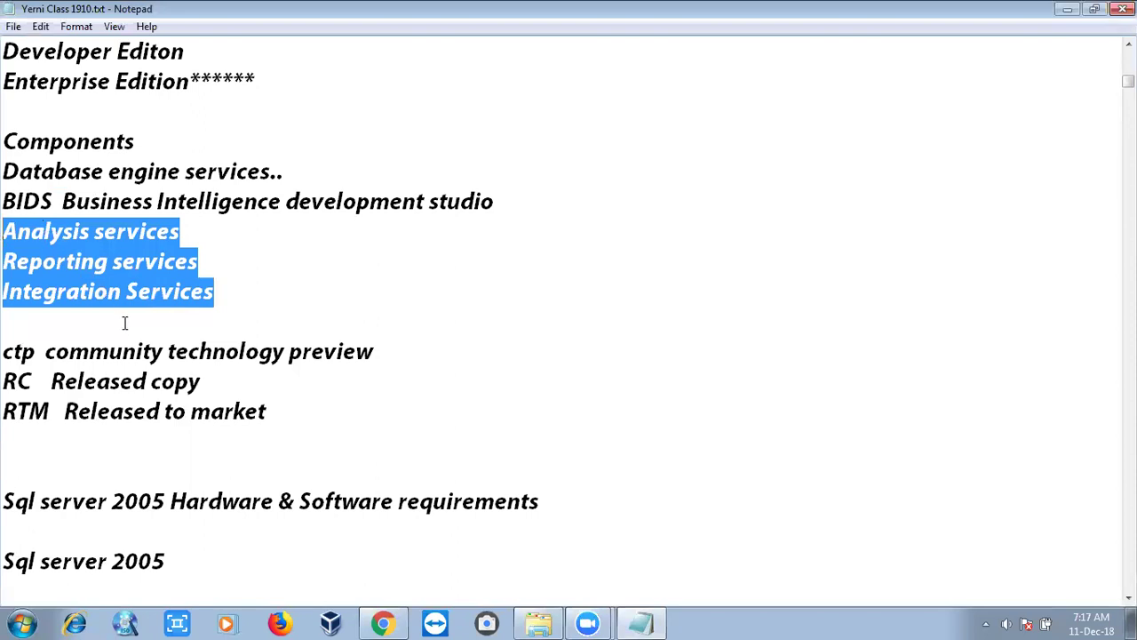
left_click(158, 302)
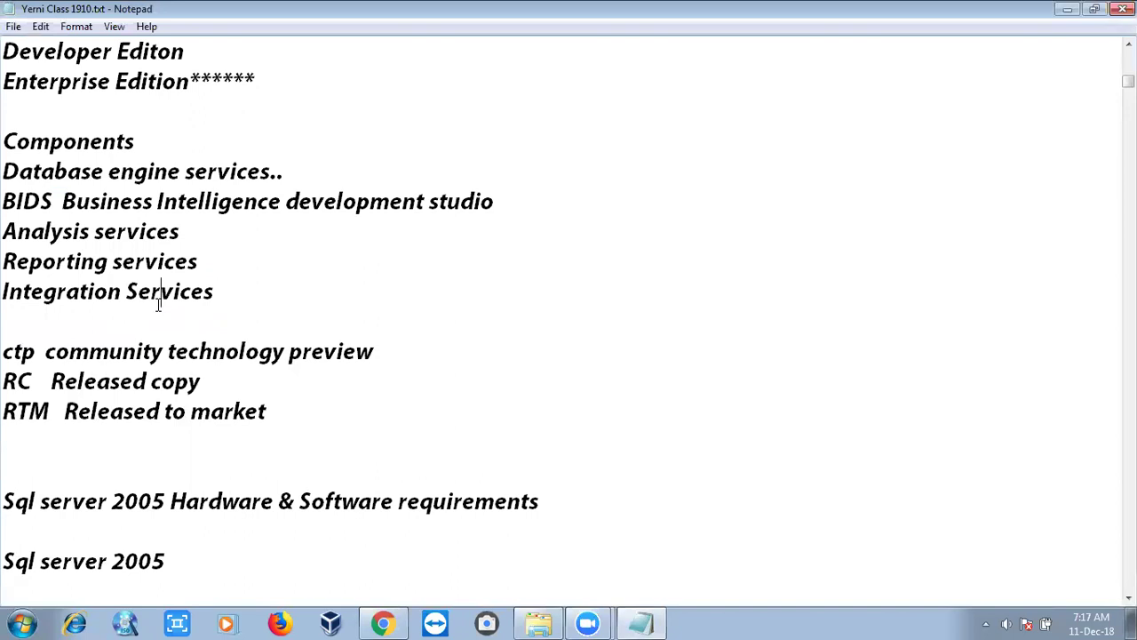
left_click_drag(218, 295, 7, 222)
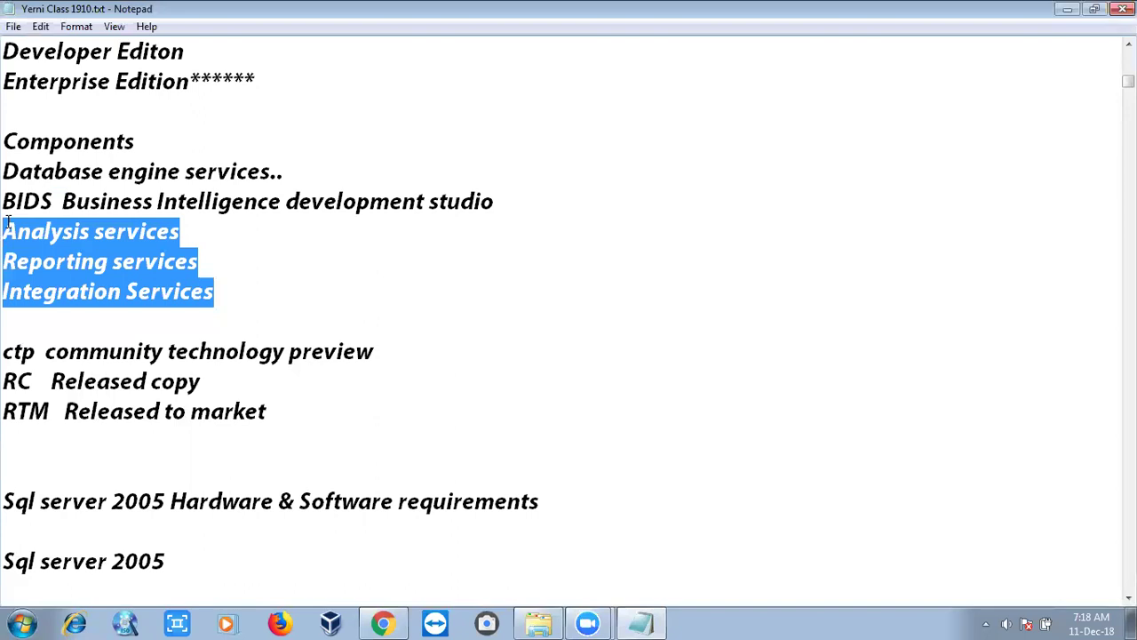
Examine the SQL Server 2005 hardware requirements in the notes
left_click(55, 259)
key("Down")
key("Down")
key("Down")
key("Down")
key("Down")
key("Down")
key("Down")
key("Down")
key("Down")
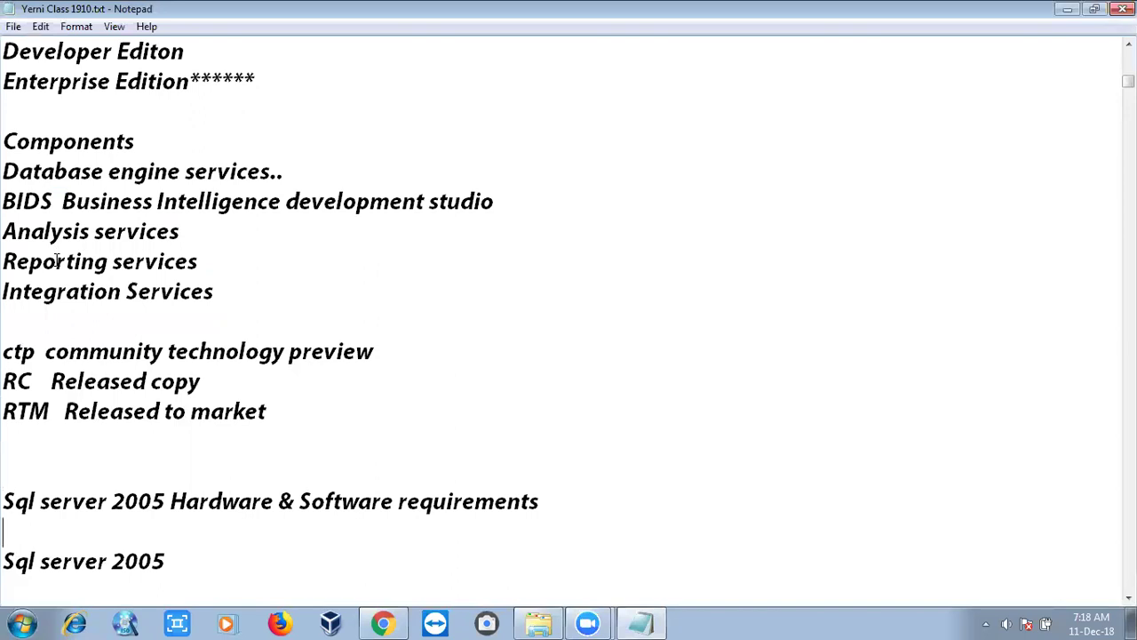
key("Down")
key("Down")
key("Down")
key("Down")
key("Down")
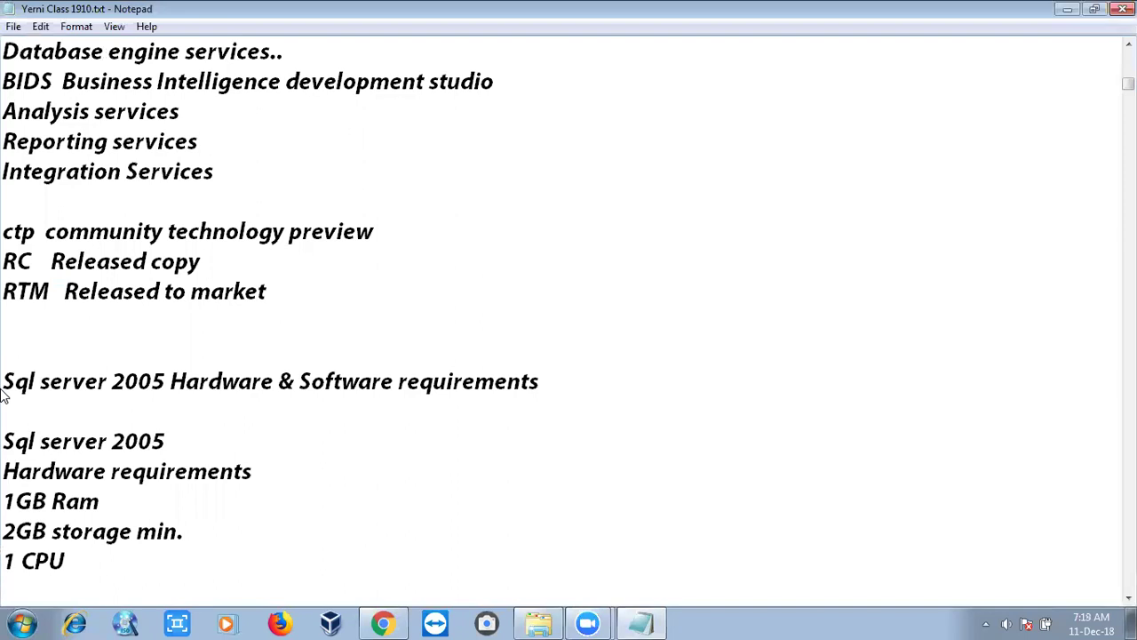
Launch Oracle VM VirtualBox from its program shortcut's options
right_click(329, 622)
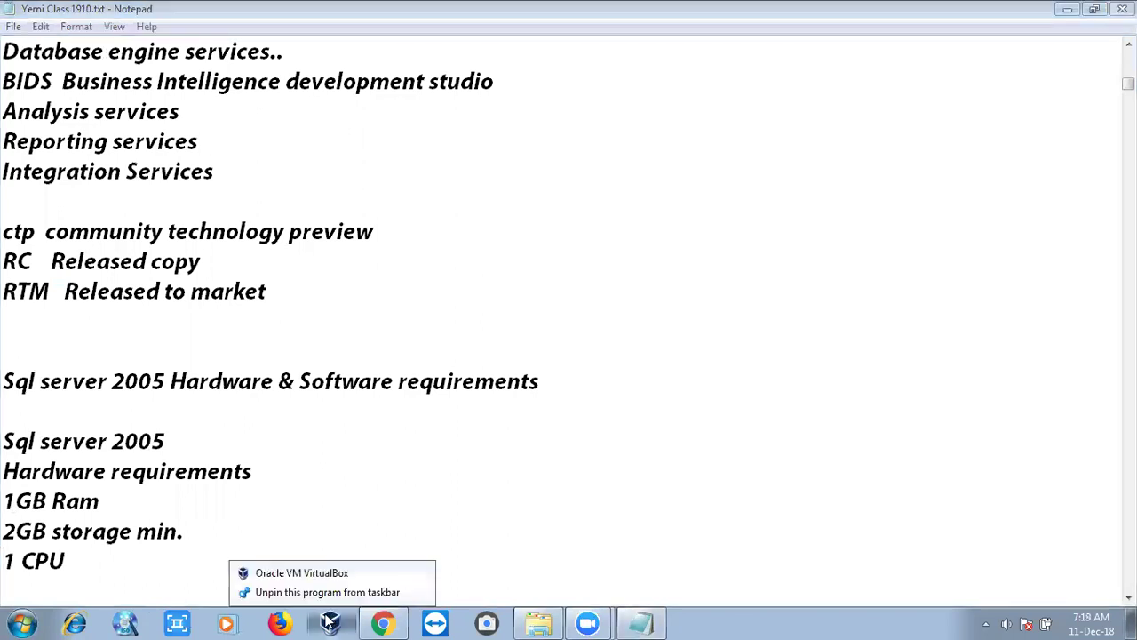
right_click(320, 576)
left_click(358, 514)
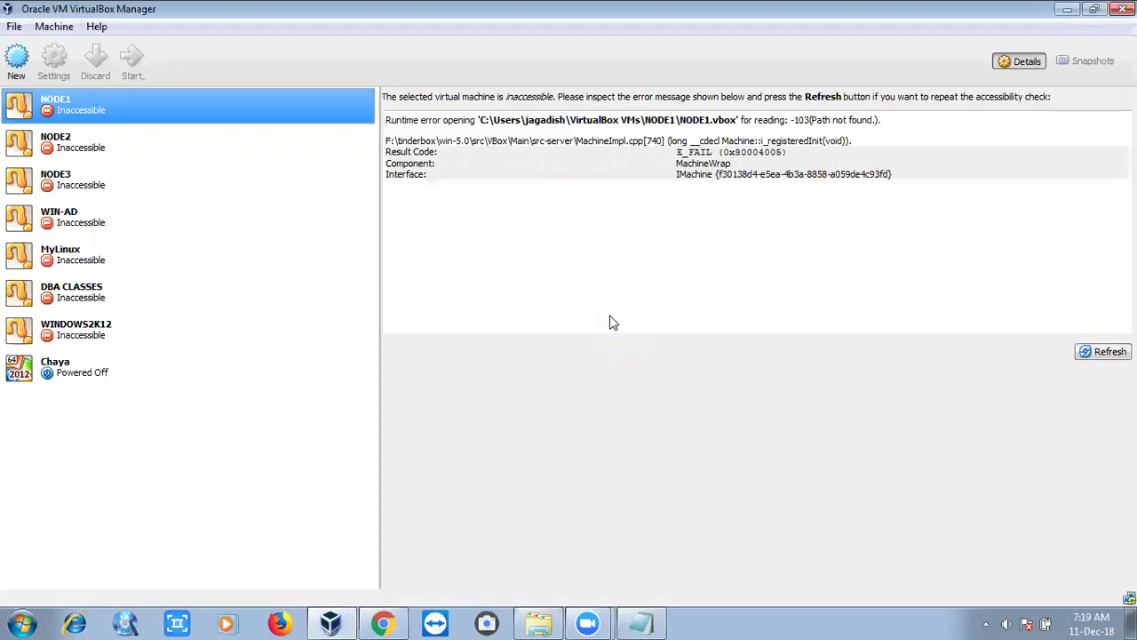
Check the details of the NODE2, NODE3, WIN-AD, MyLinux and DBA CLASSES machines and dismiss the update notice
left_click(204, 146)
left_click(183, 185)
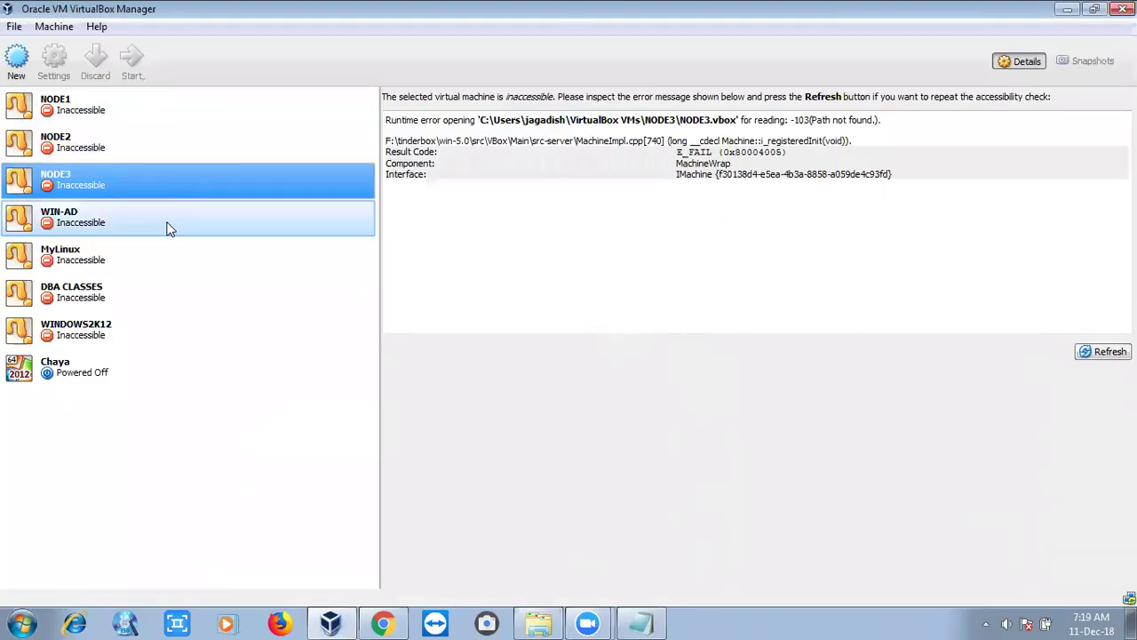
left_click(169, 228)
left_click(150, 258)
left_click(143, 281)
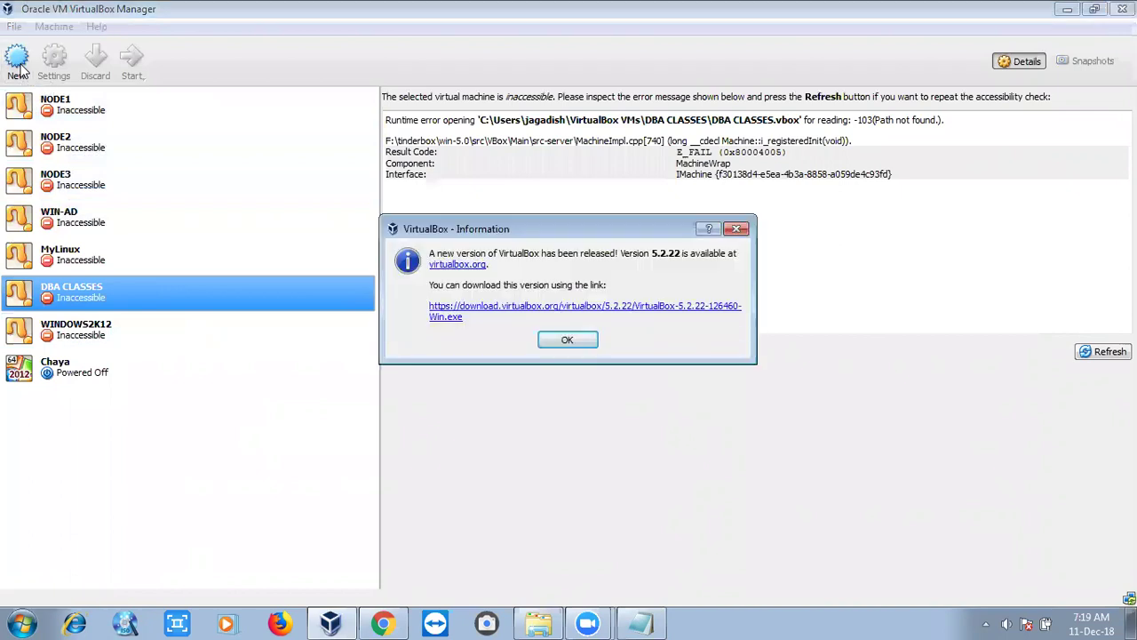
key("Return")
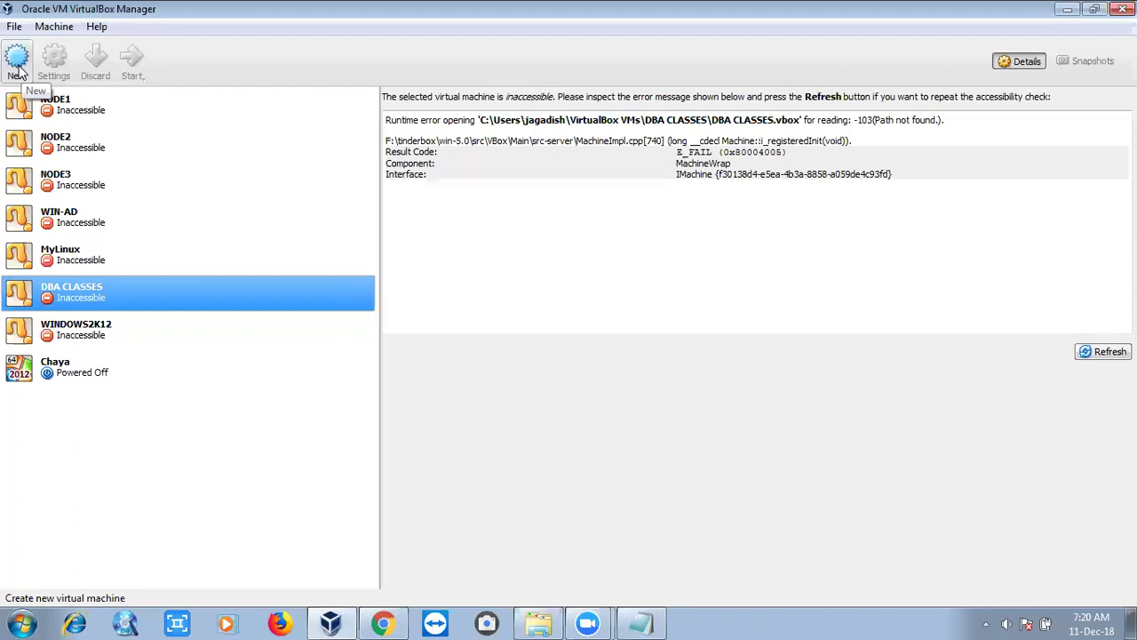
Start a new virtual machine named MYCOMPUTER with type Microsoft Windows and version Windows 2008 (64-bit)
left_click(18, 66)
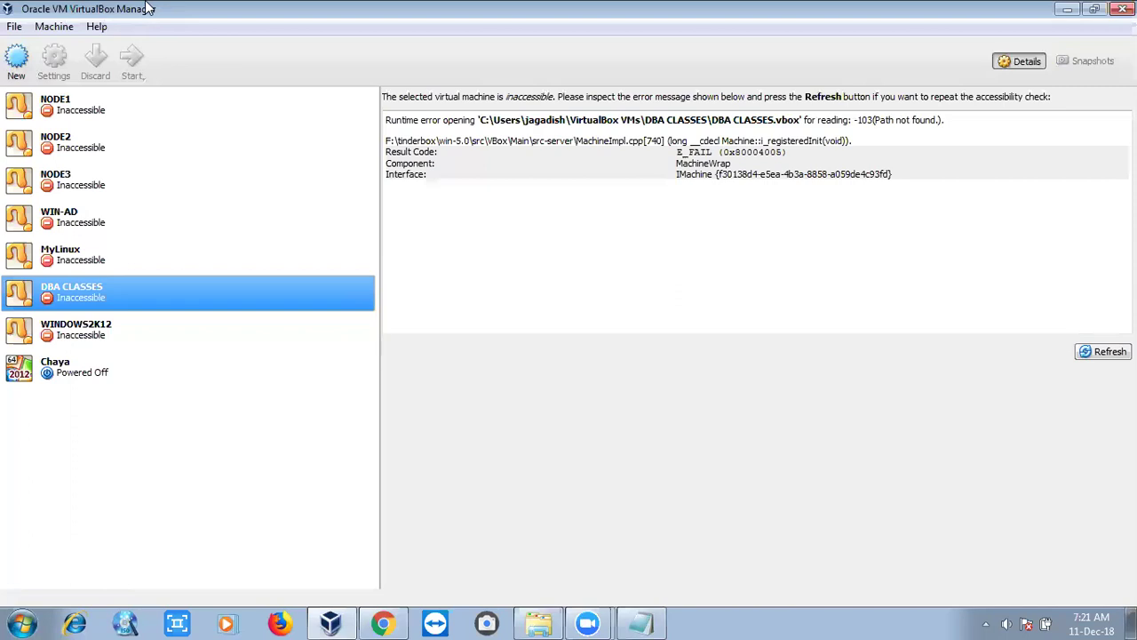
left_click(15, 65)
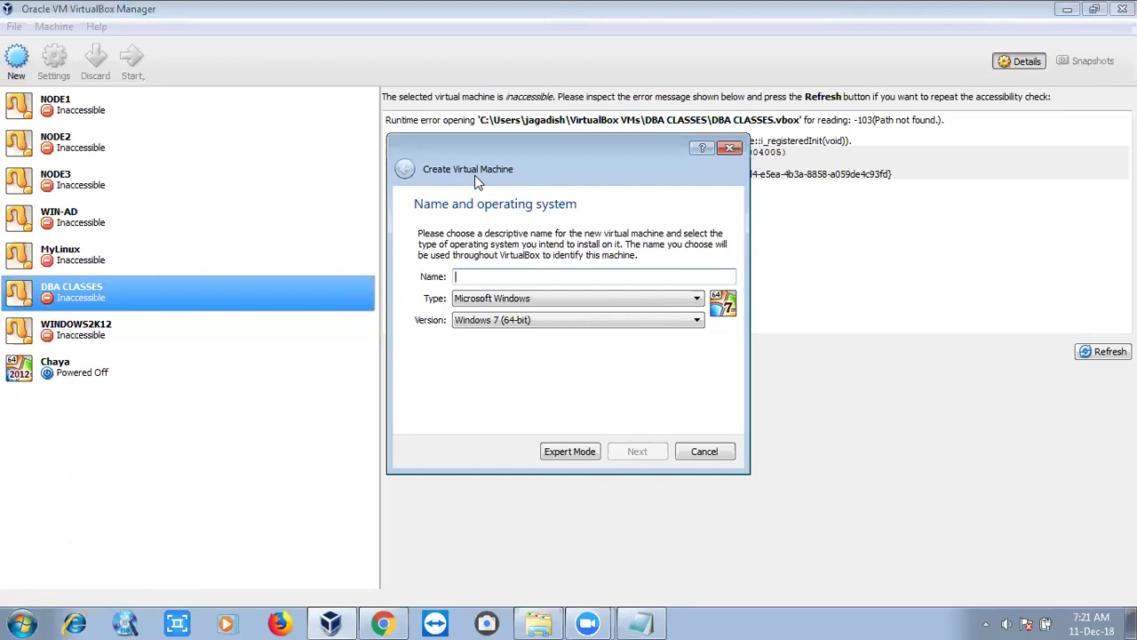
type("MYCO")
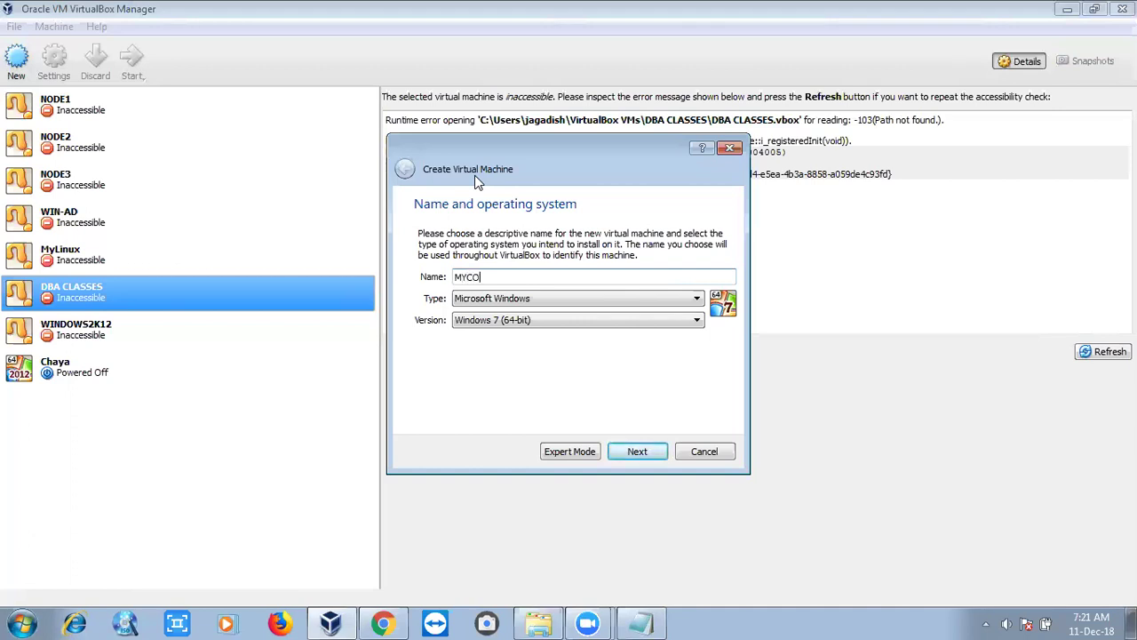
type("MPUTER")
left_click(502, 297)
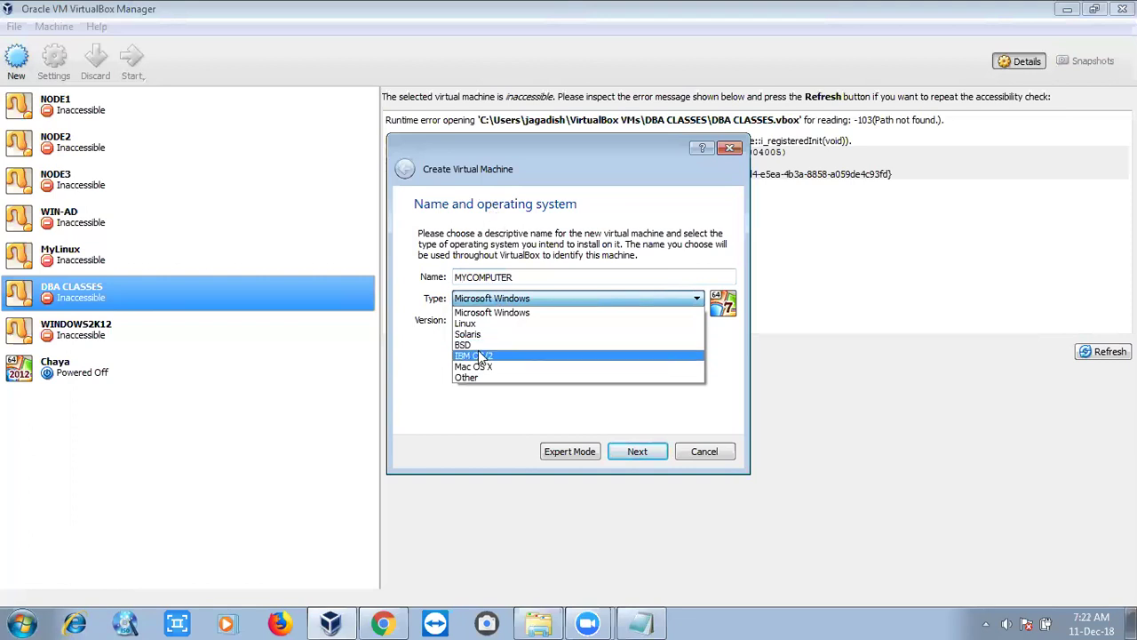
left_click(484, 305)
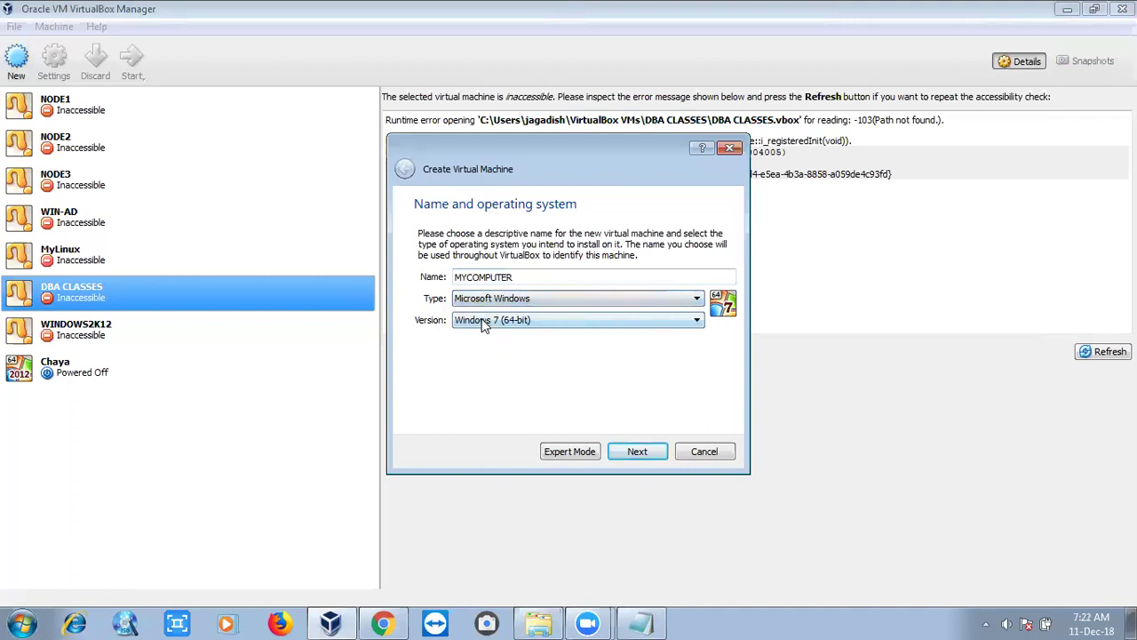
left_click(484, 322)
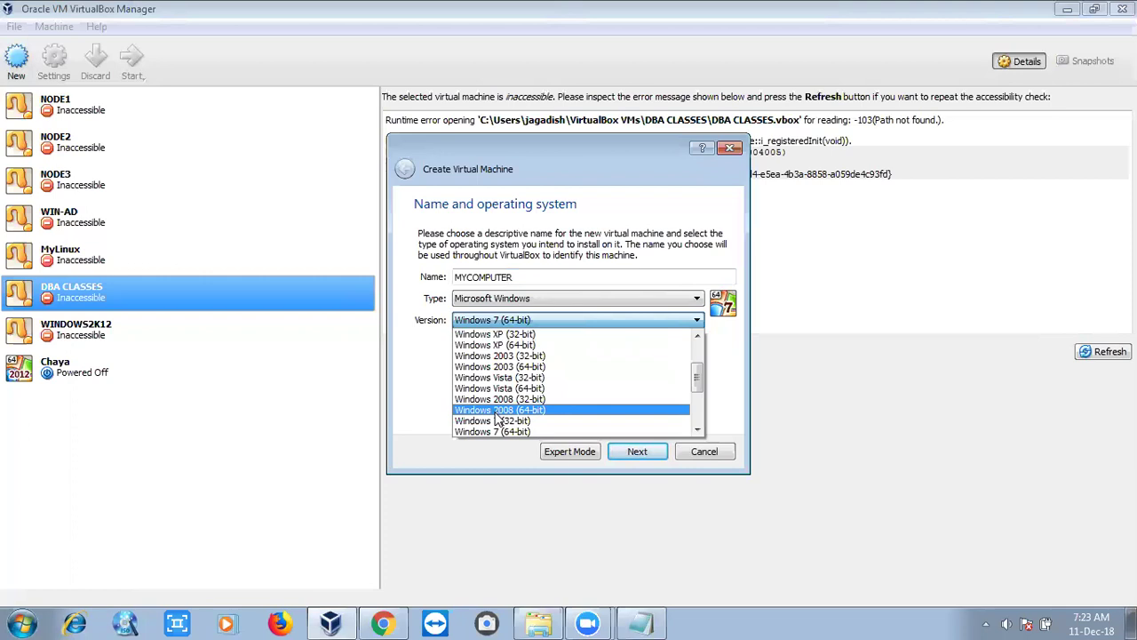
left_click(494, 412)
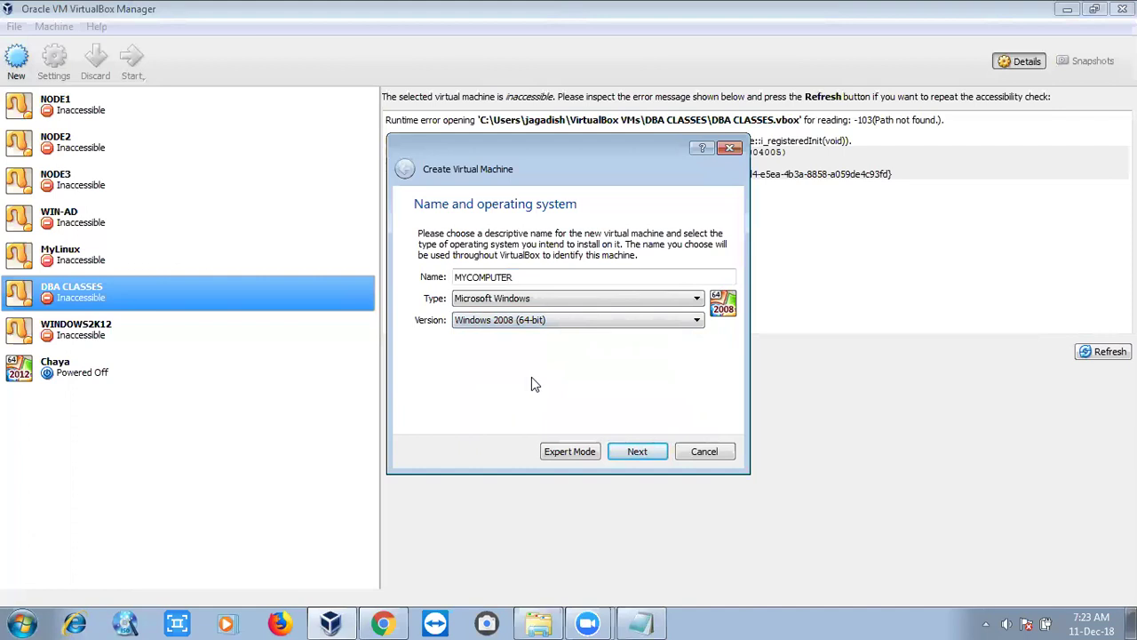
Accept the machine's name and operating system and set its memory size to 3072 MB
left_click(632, 453)
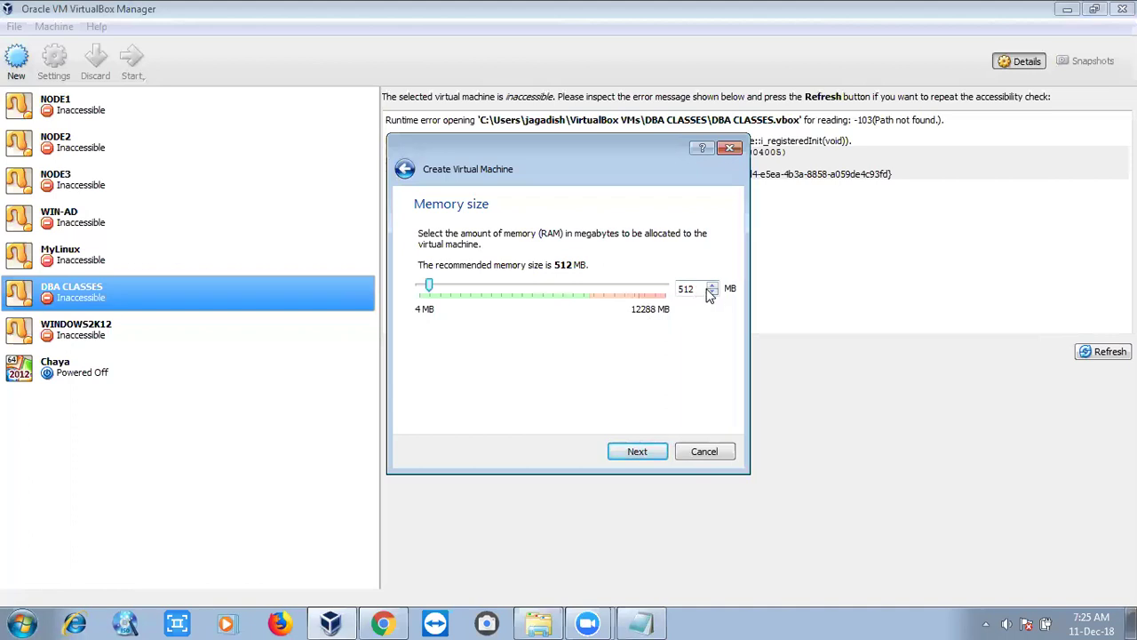
double_click(687, 289)
type("3072")
mouse_move(482, 288)
left_mouse_down()
mouse_move(503, 294)
mouse_move(477, 294)
left_mouse_up()
left_click_drag(701, 287, 671, 287)
type("3072")
left_click(644, 452)
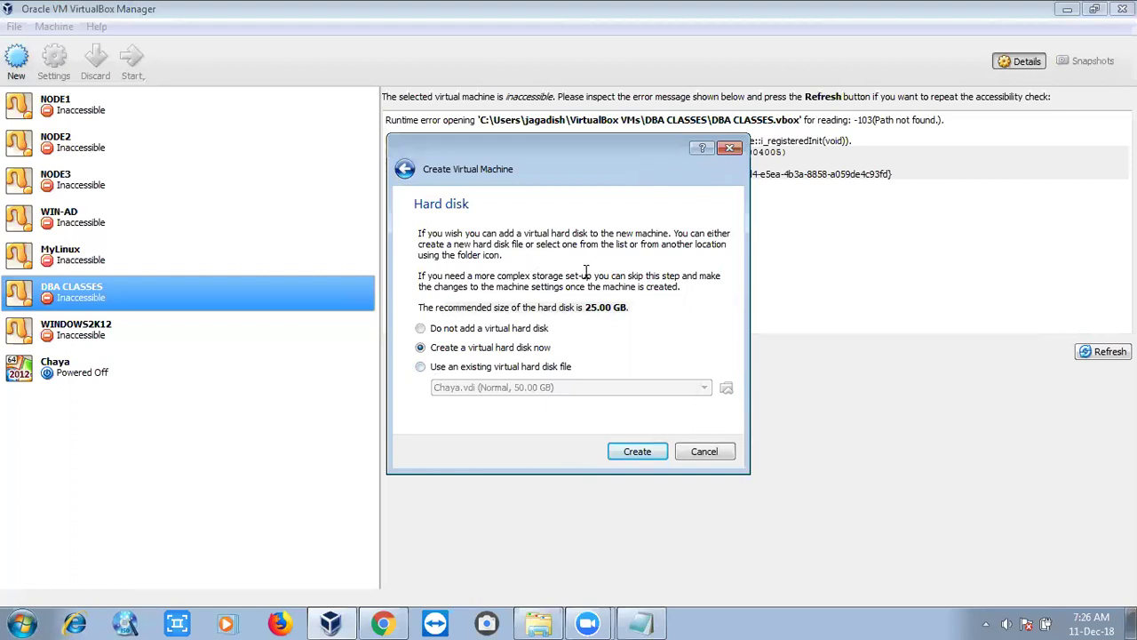
Choose to create a virtual hard disk now, using the VDI (VirtualBox Disk Image) file type
left_click(628, 454)
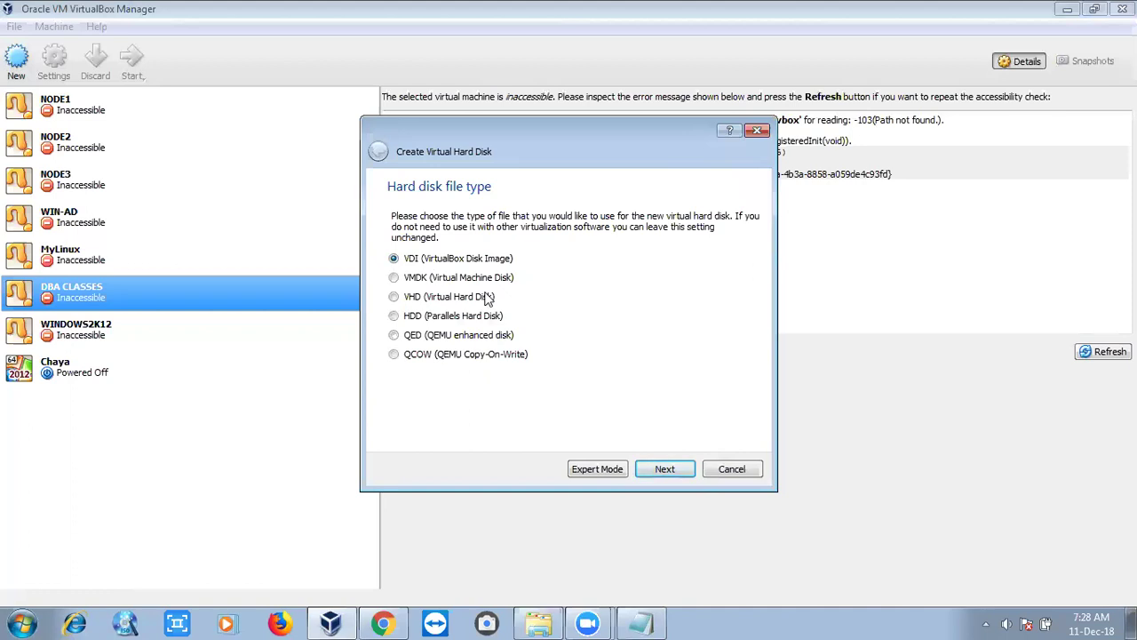
left_click(662, 471)
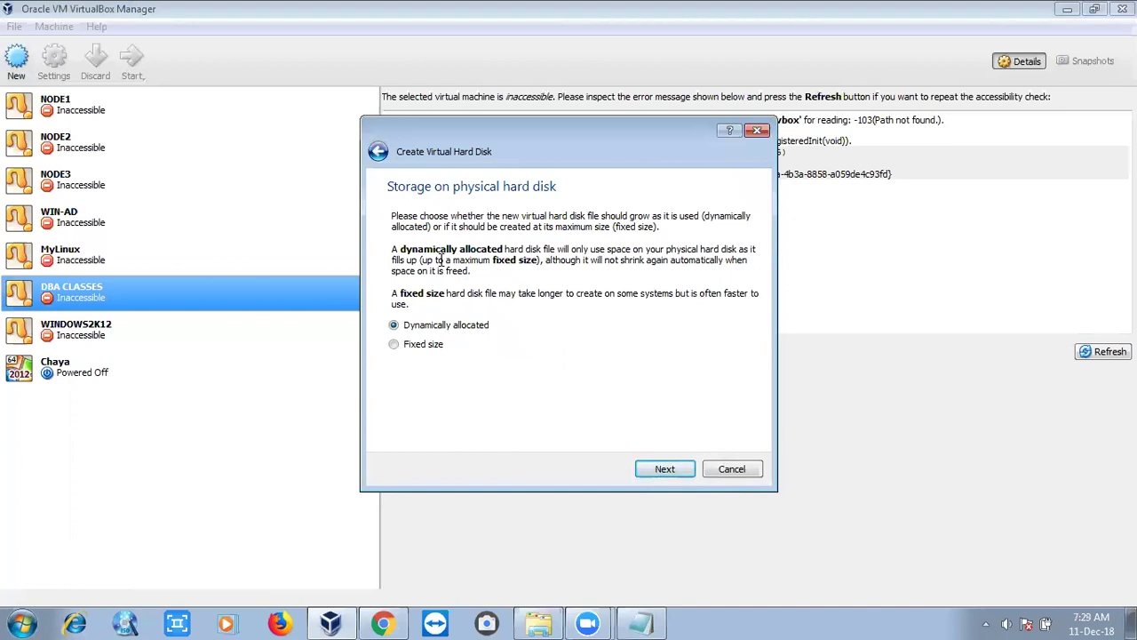
Examine the free space on the computer's drives in Windows Explorer and return to the storage allocation options in VirtualBox
key("super+e")
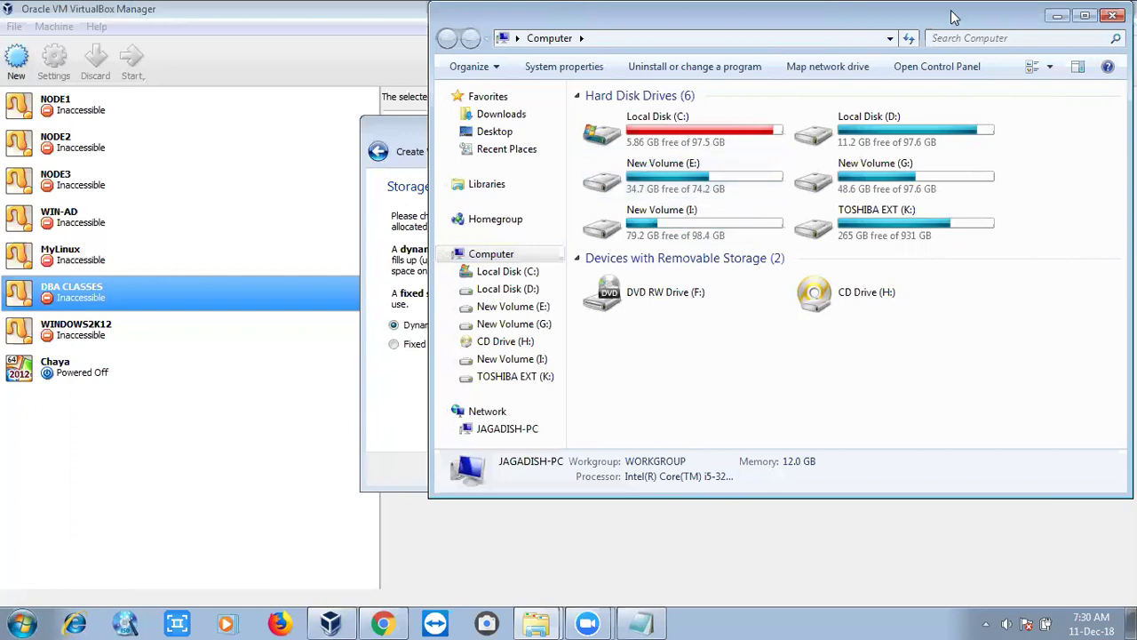
left_click_drag(949, 12, 857, 109)
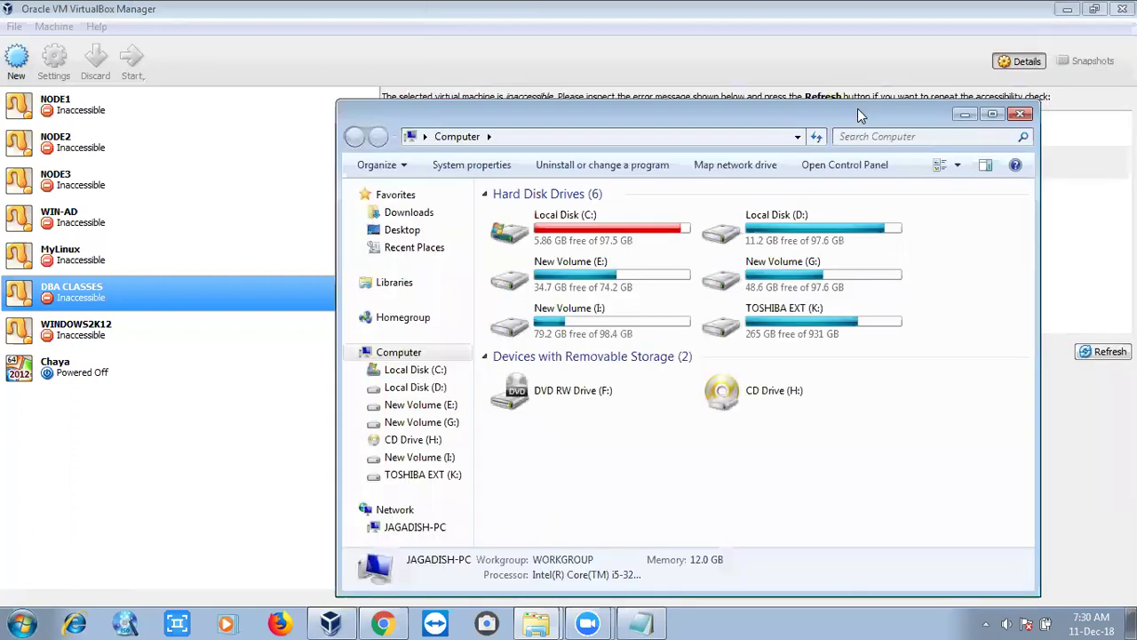
left_click(965, 114)
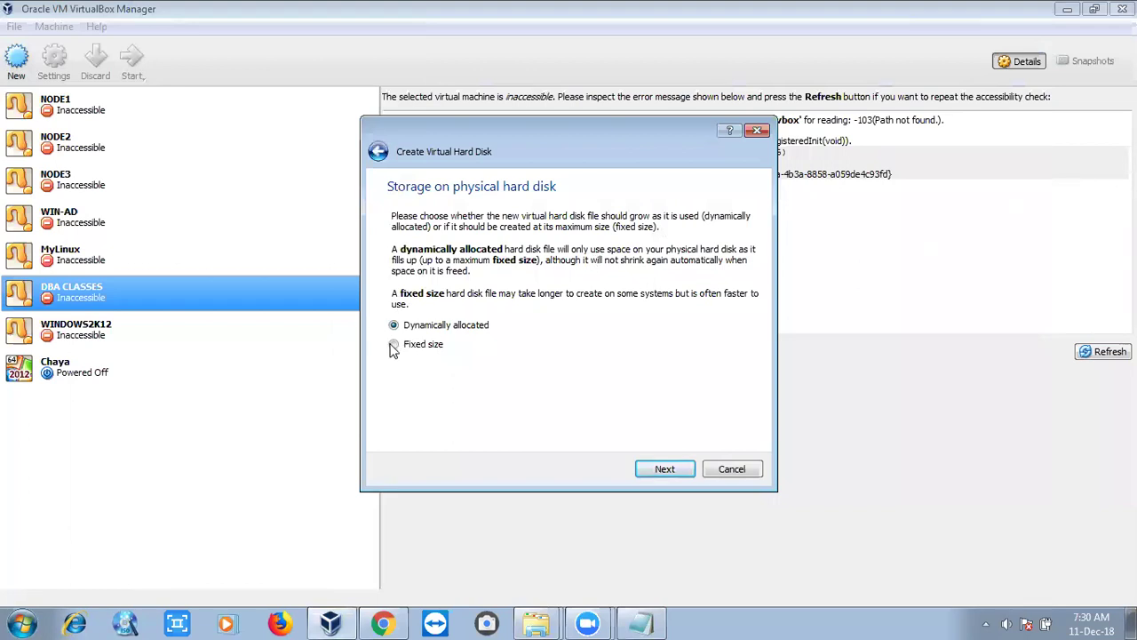
key("alt+Tab")
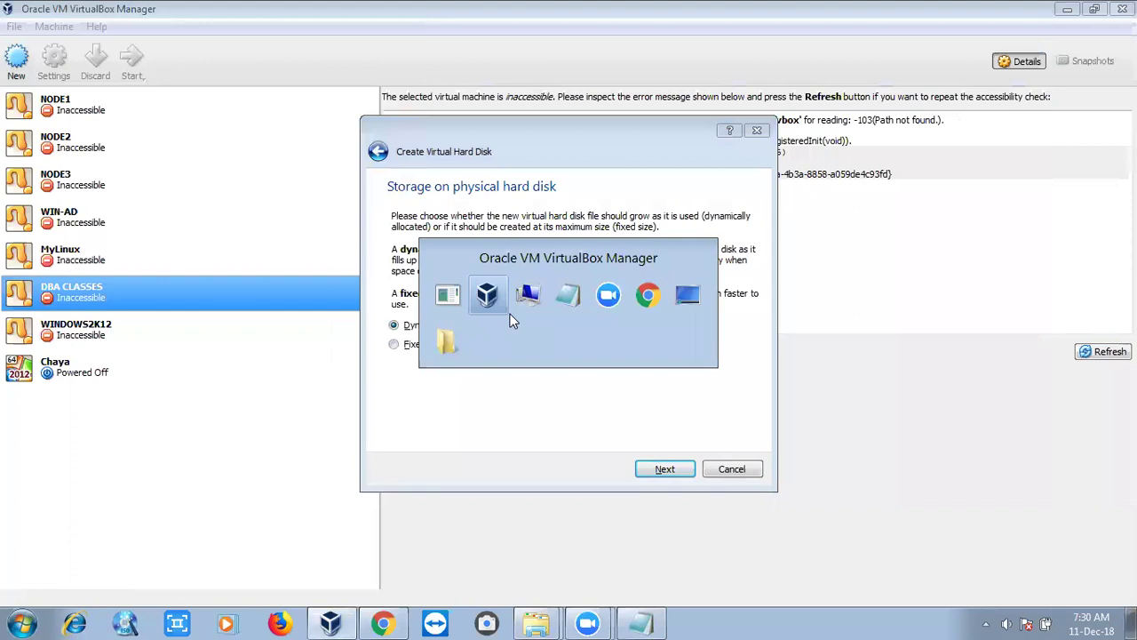
key("alt+Tab")
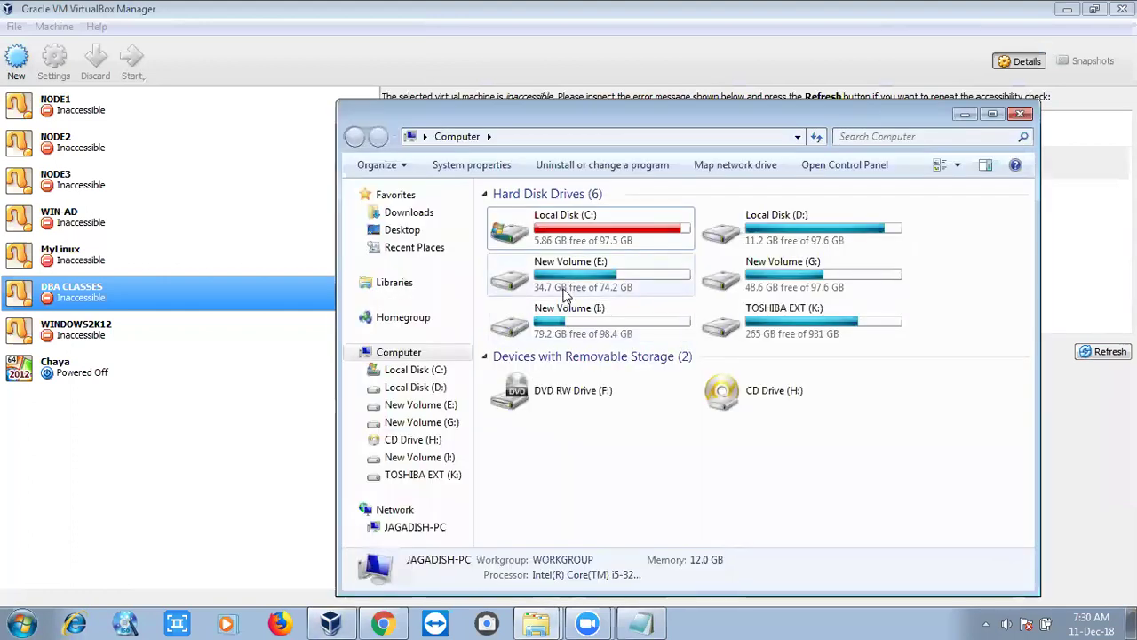
left_click(967, 115)
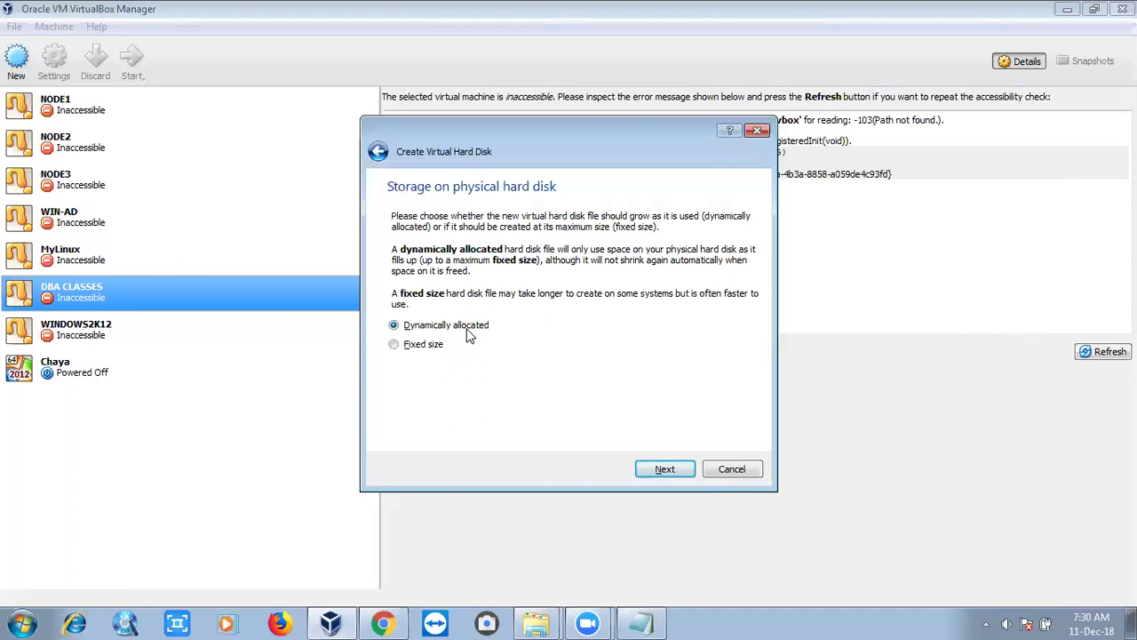
key("alt+Tab")
key("Tab")
key("Tab")
key("Tab")
key("Tab")
key("Tab")
key("Tab")
key("alt+Tab")
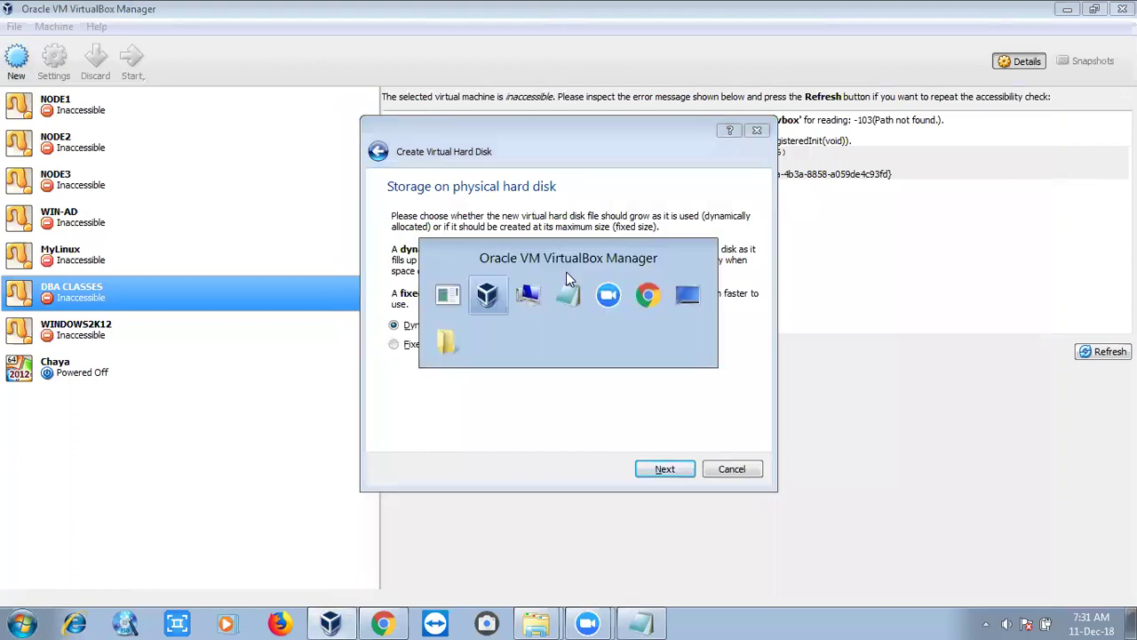
key("alt+Tab")
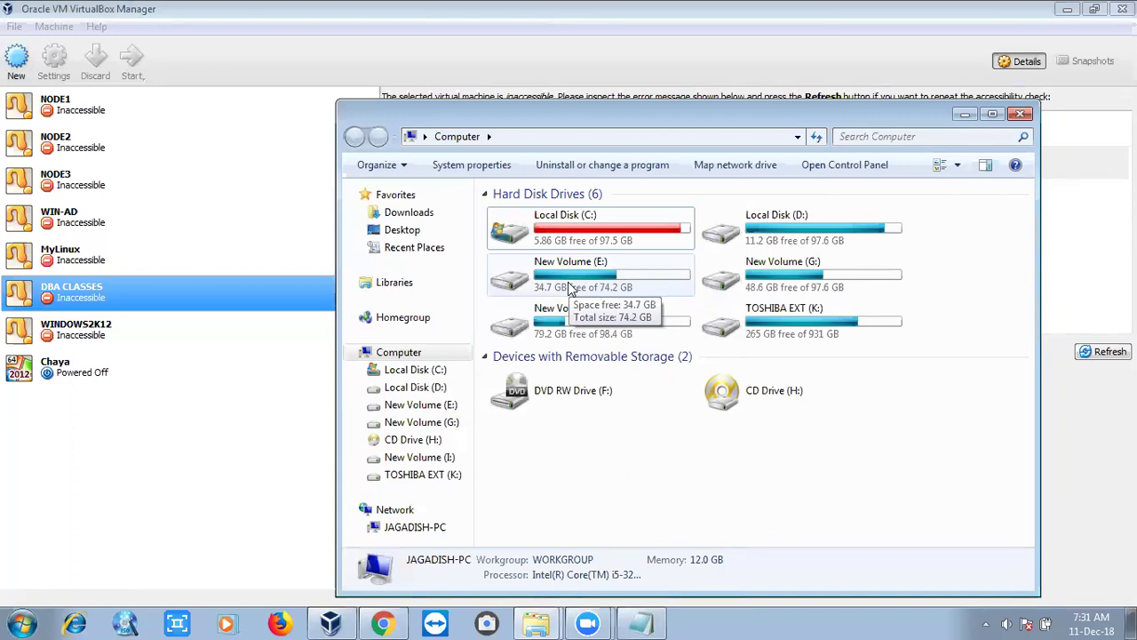
key("alt+F4")
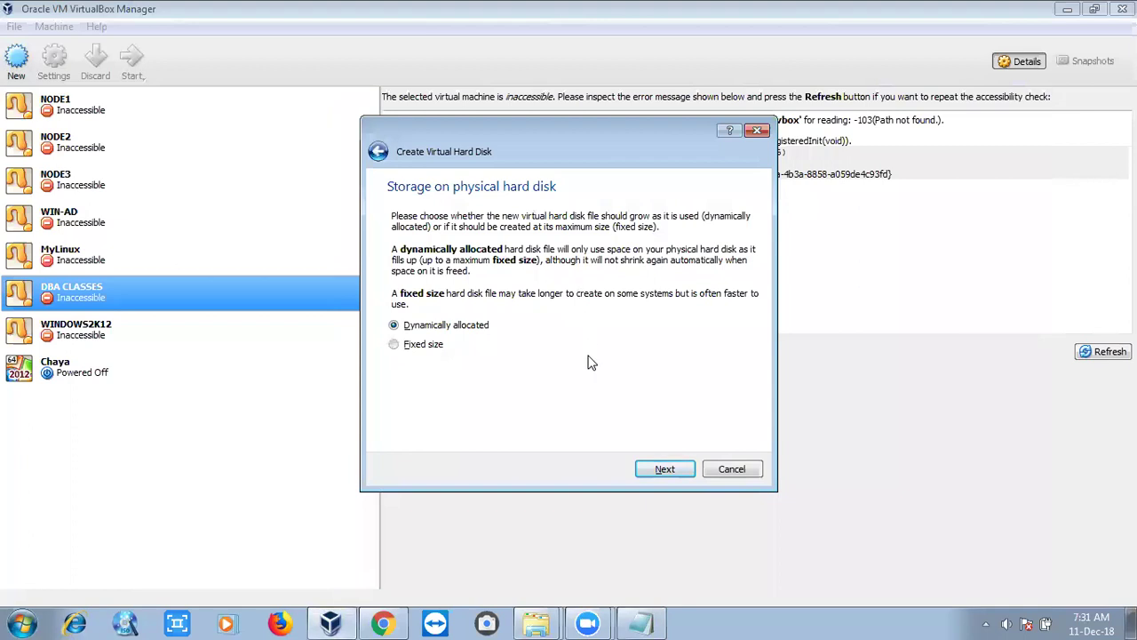
key("alt+Tab")
key("alt+Tab")
key("alt+Tab")
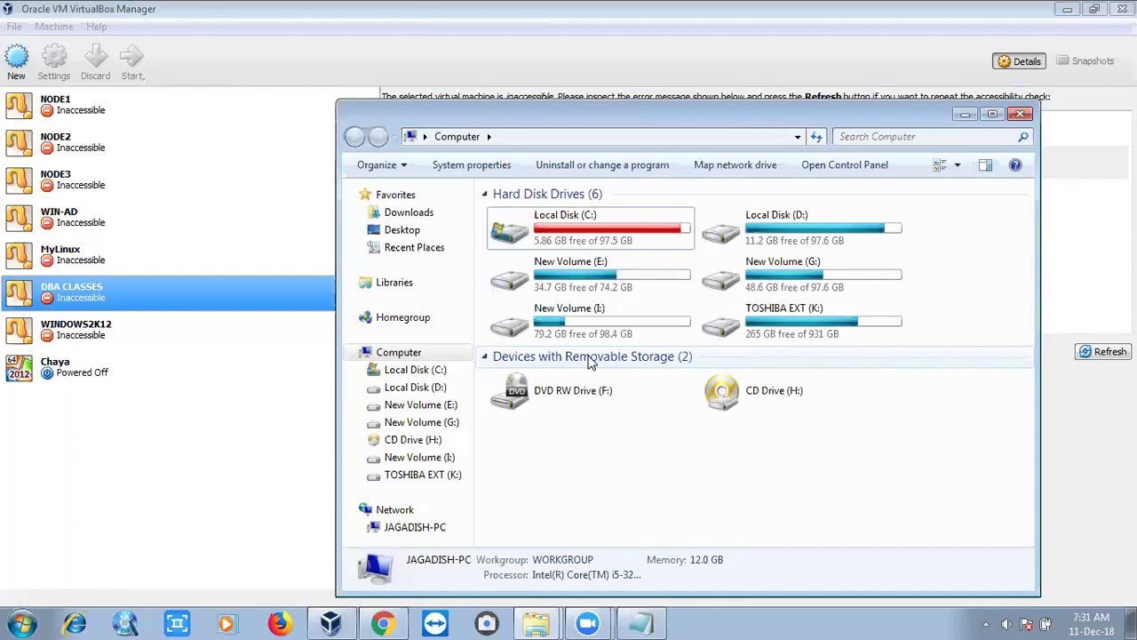
key("alt+Tab")
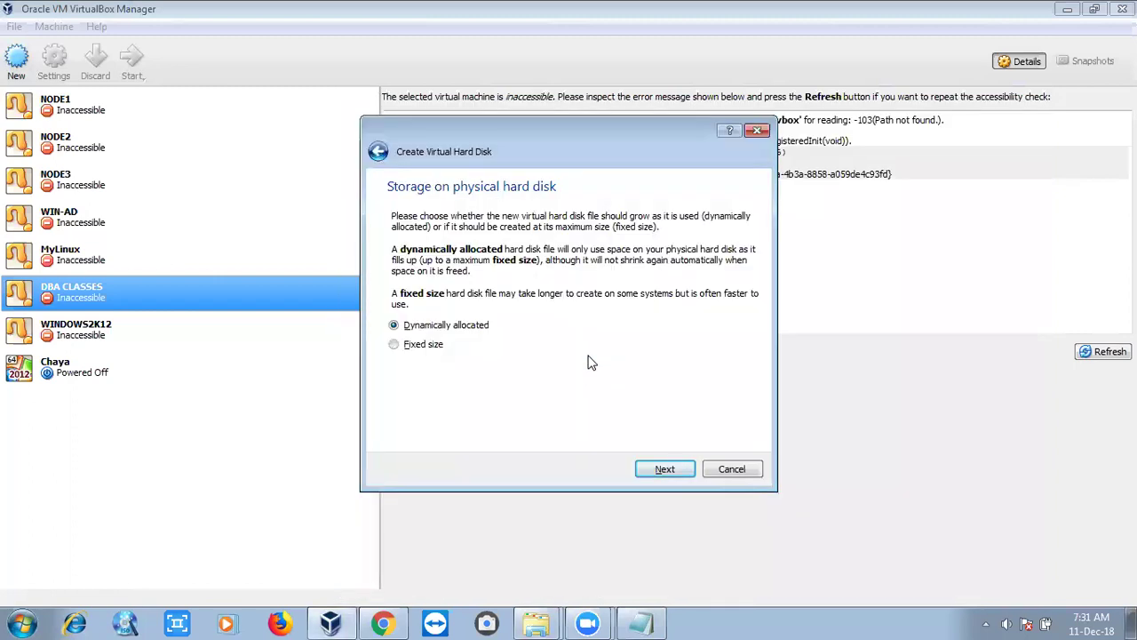
Accept dynamically allocated storage and set the disk file location to MYCOMPUTER.vdi in the DBA CLASSES folder on New Volume (I:)
left_click(656, 471)
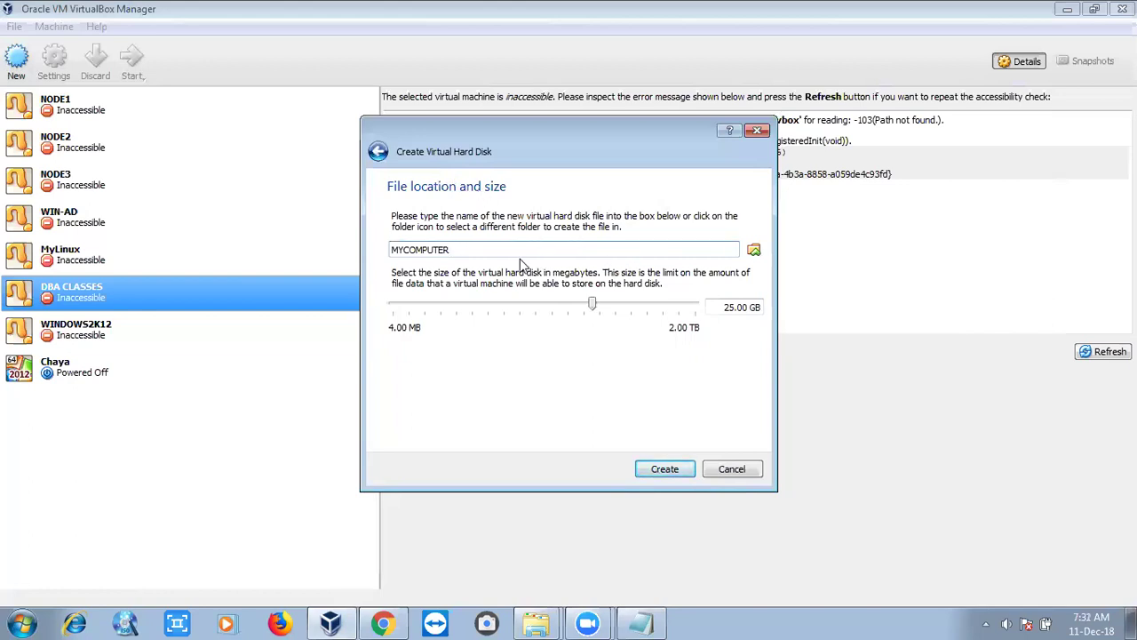
left_click_drag(453, 245, 376, 247)
left_click_drag(723, 306, 764, 306)
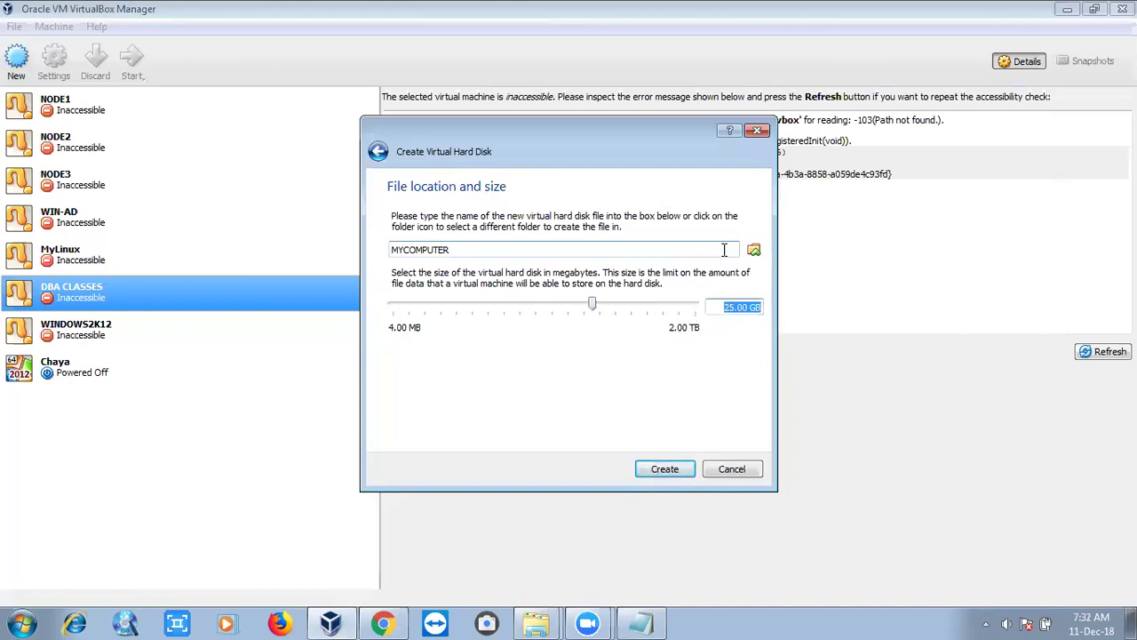
left_click(753, 249)
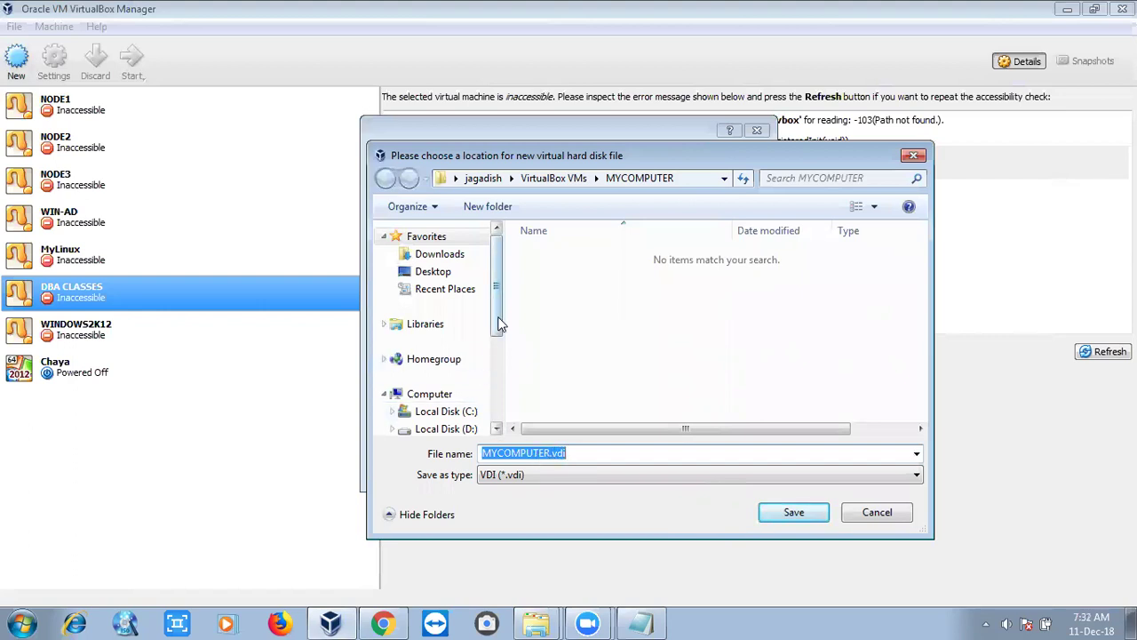
left_click_drag(499, 324, 497, 381)
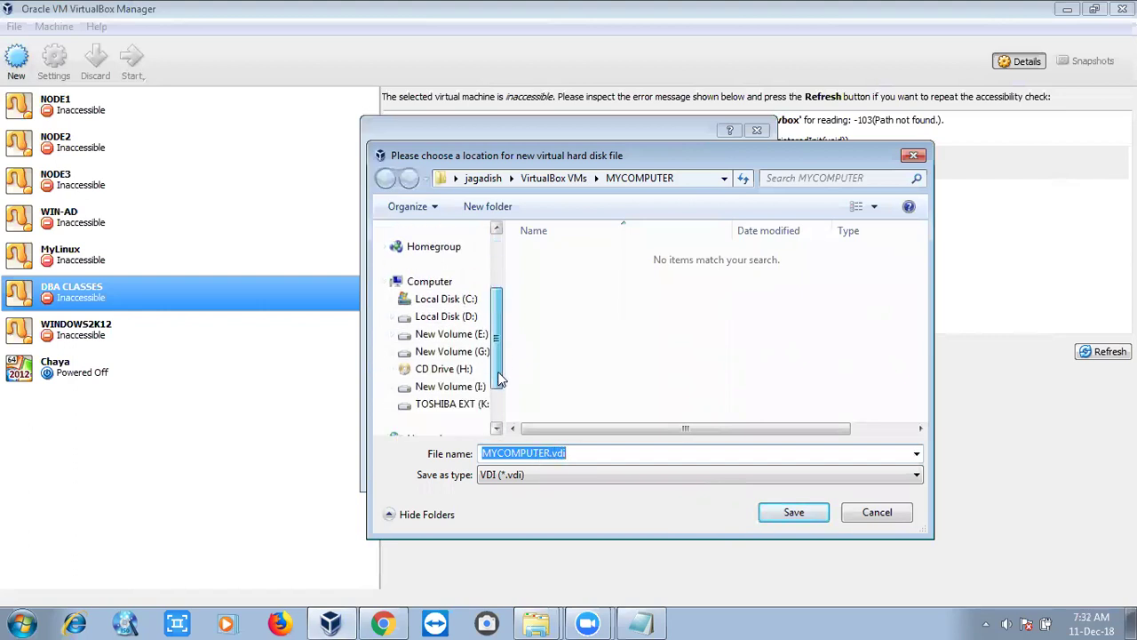
left_click(429, 282)
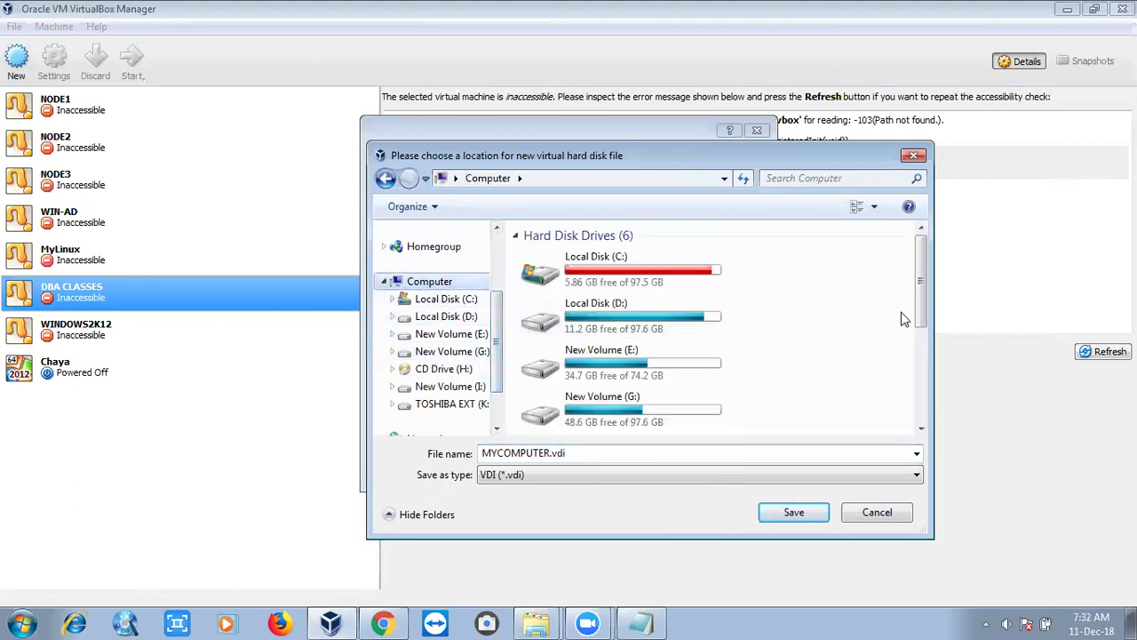
left_click_drag(921, 324, 922, 373)
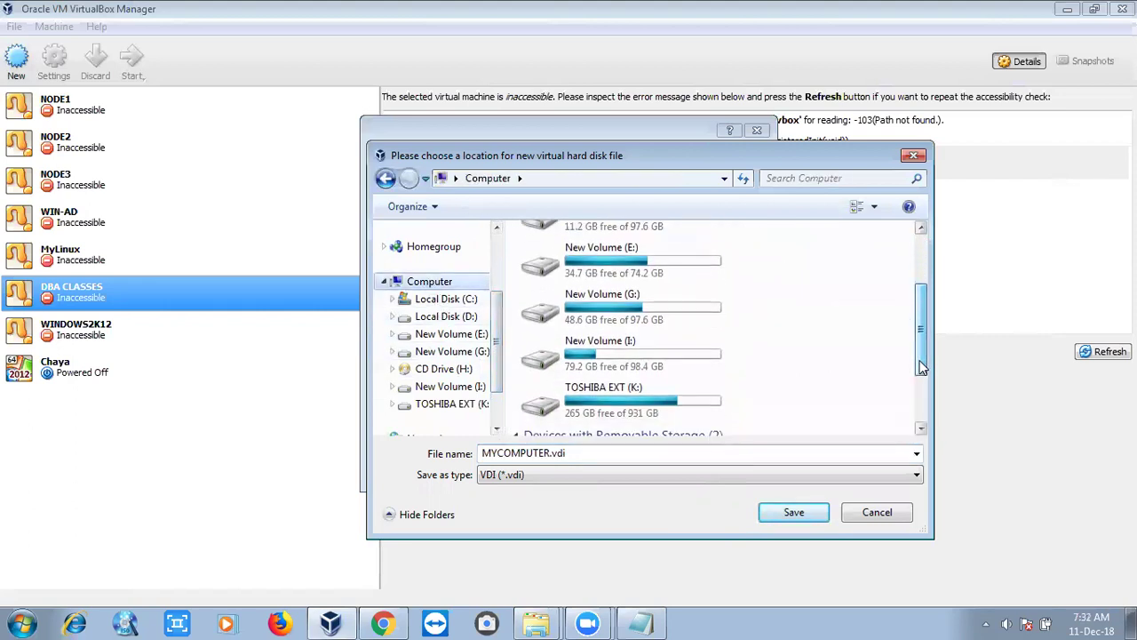
double_click(695, 362)
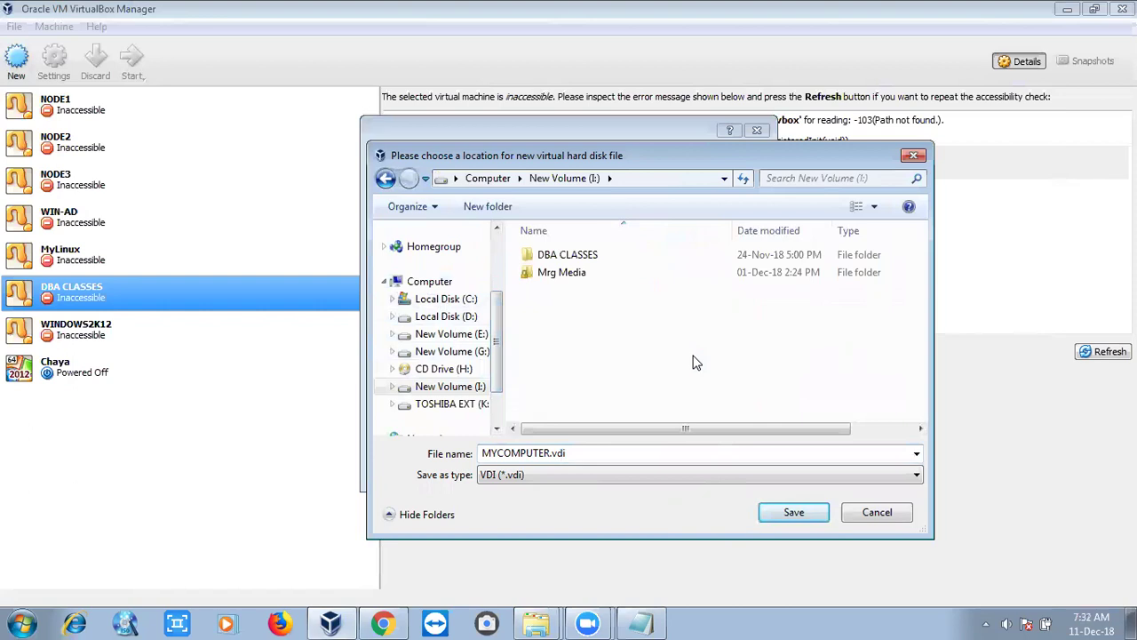
double_click(579, 254)
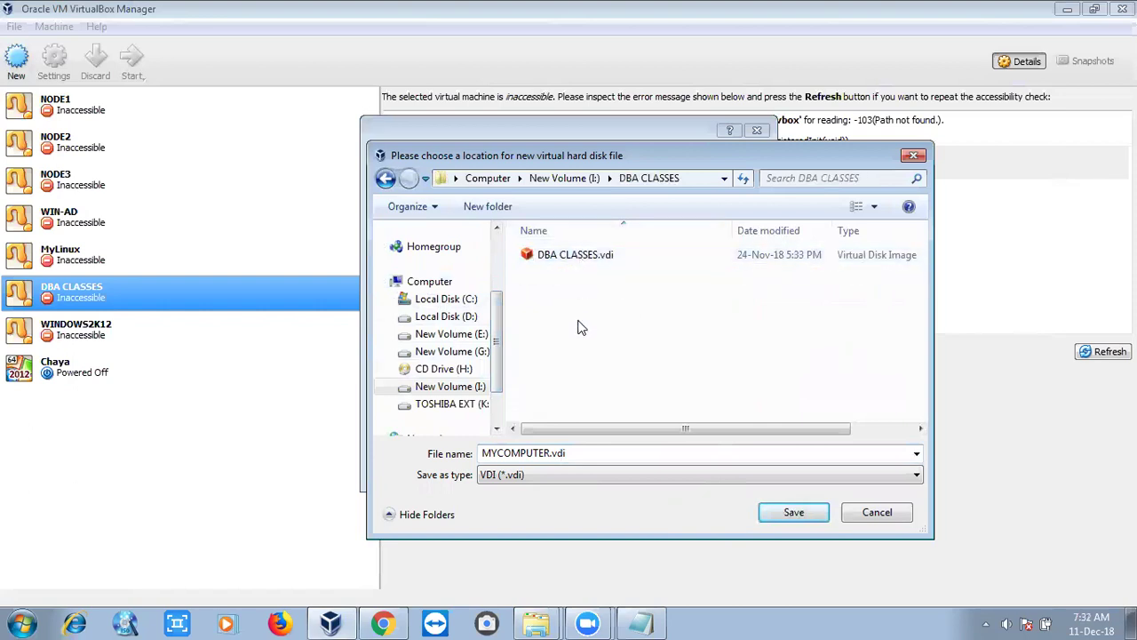
double_click(581, 453)
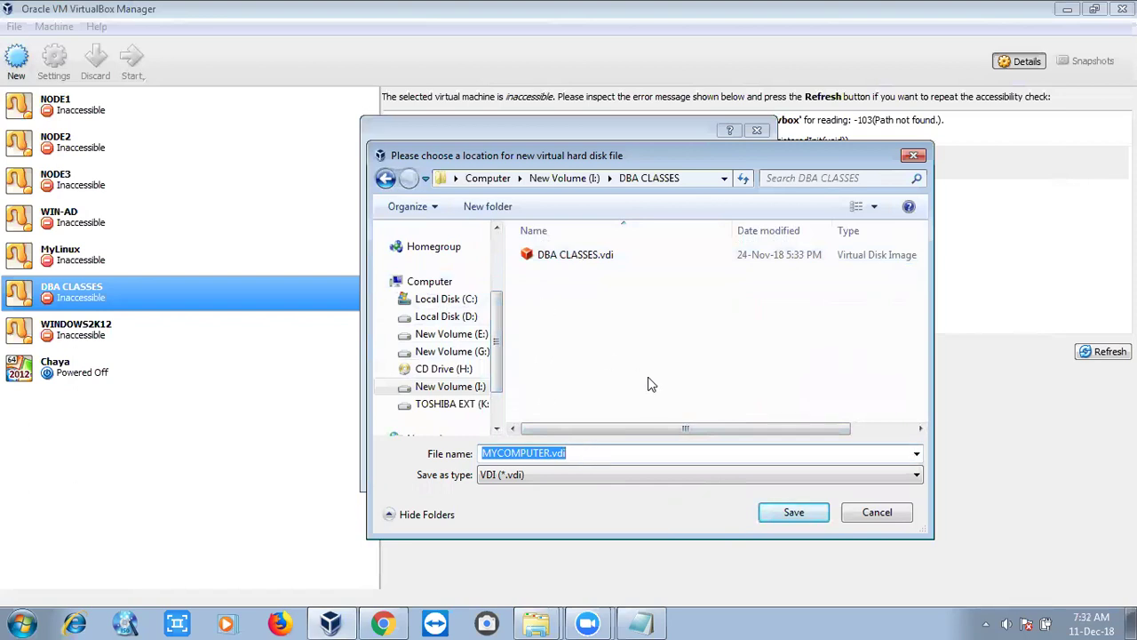
left_click(779, 515)
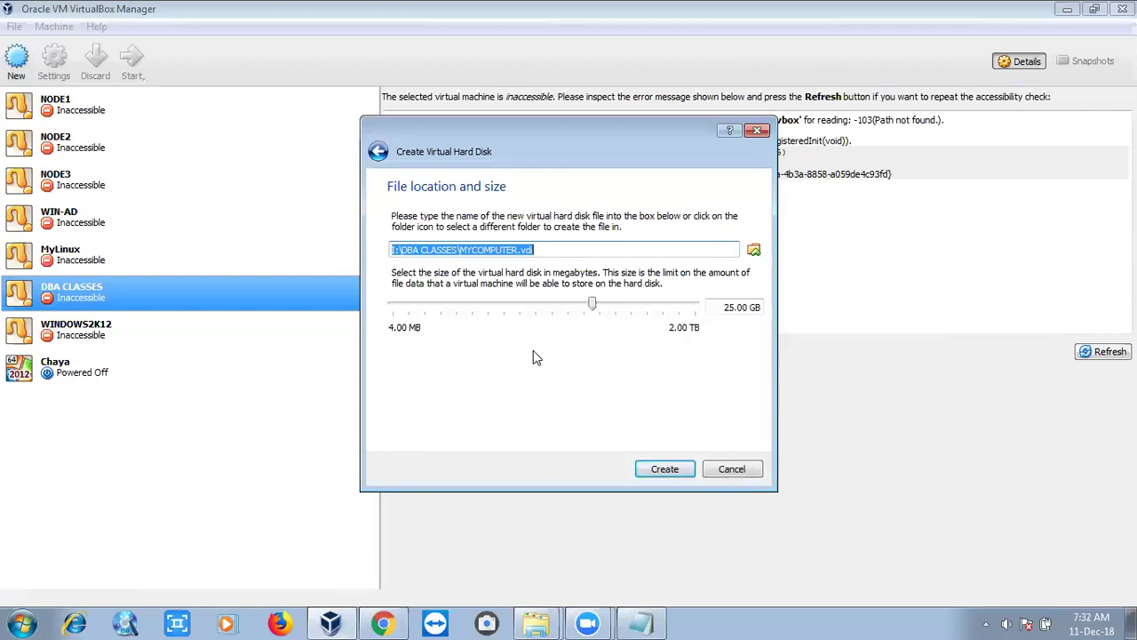
Check New Volume (I:)'s free space in Windows Explorer, then create the 25.00 GB virtual hard disk in VirtualBox
left_click(548, 622)
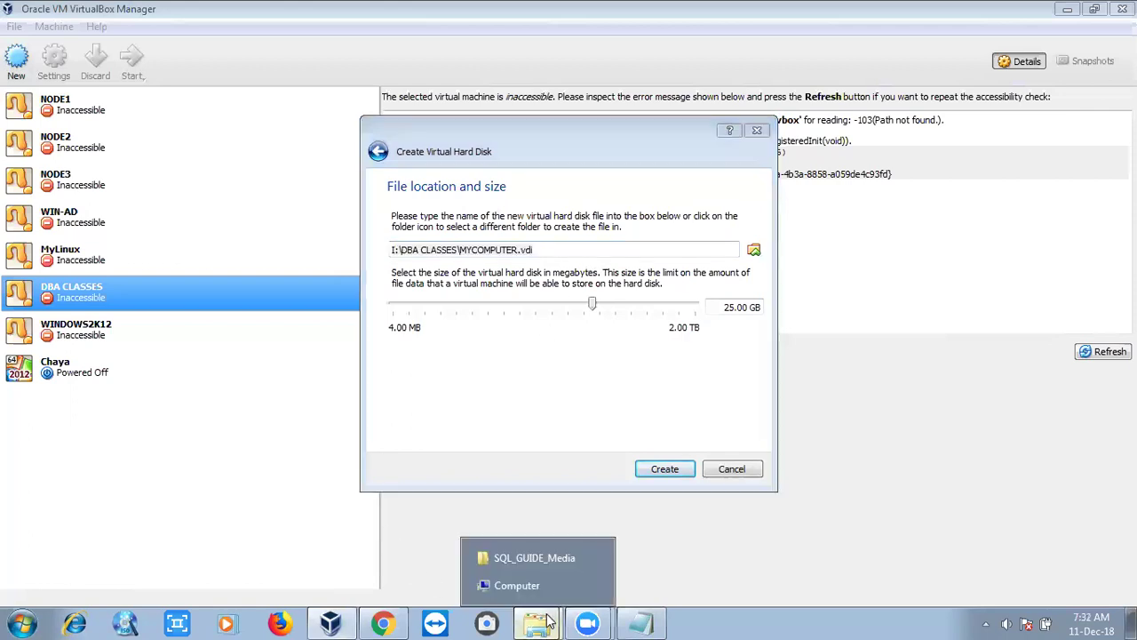
left_click(535, 587)
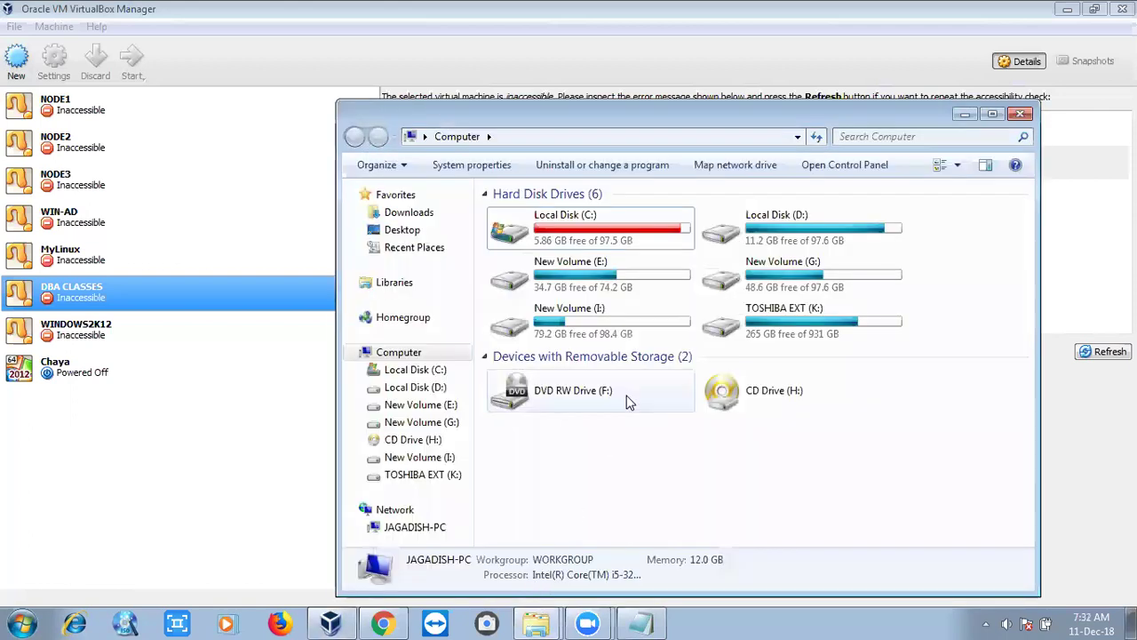
left_click(604, 336)
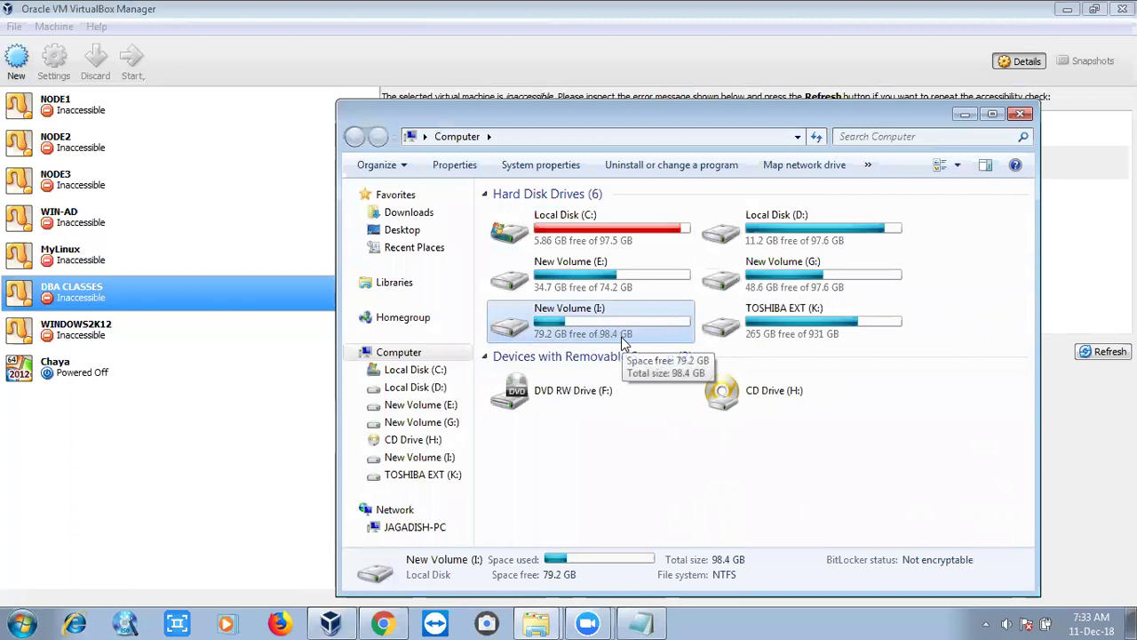
key("alt+Tab")
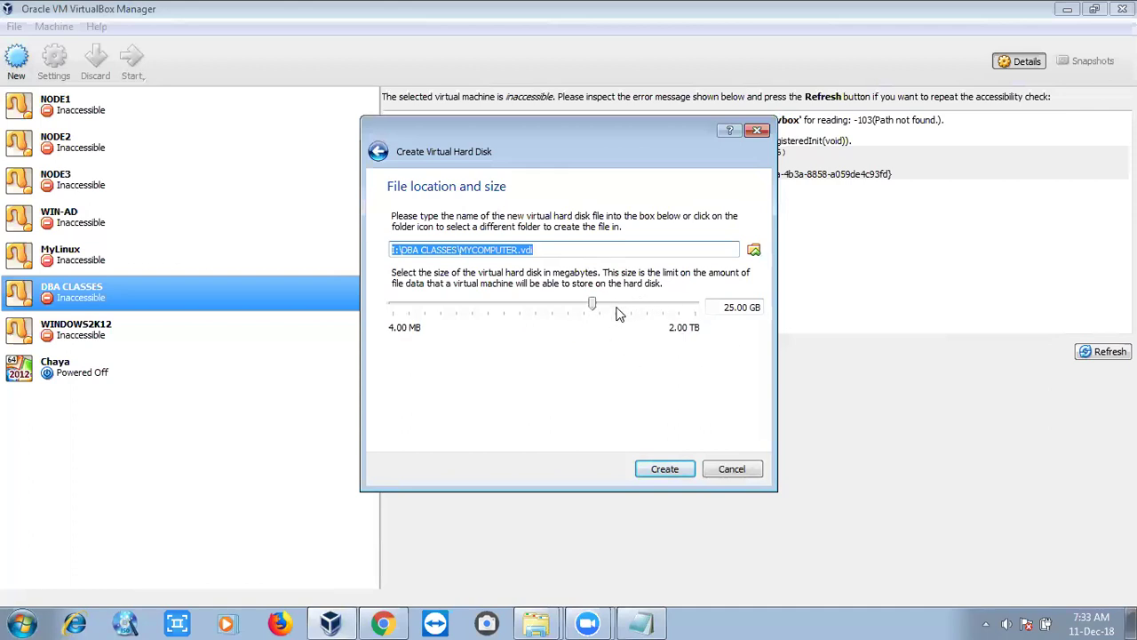
mouse_move(614, 308)
left_click(653, 471)
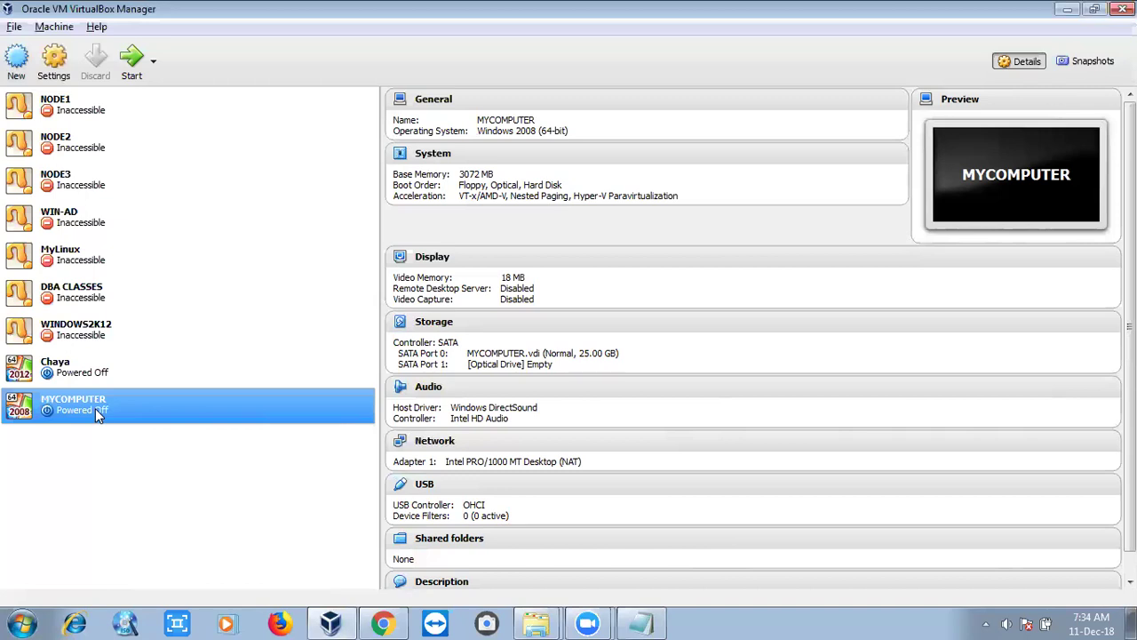
Open the MYCOMPUTER machine's settings and view its System motherboard options
right_click(95, 408)
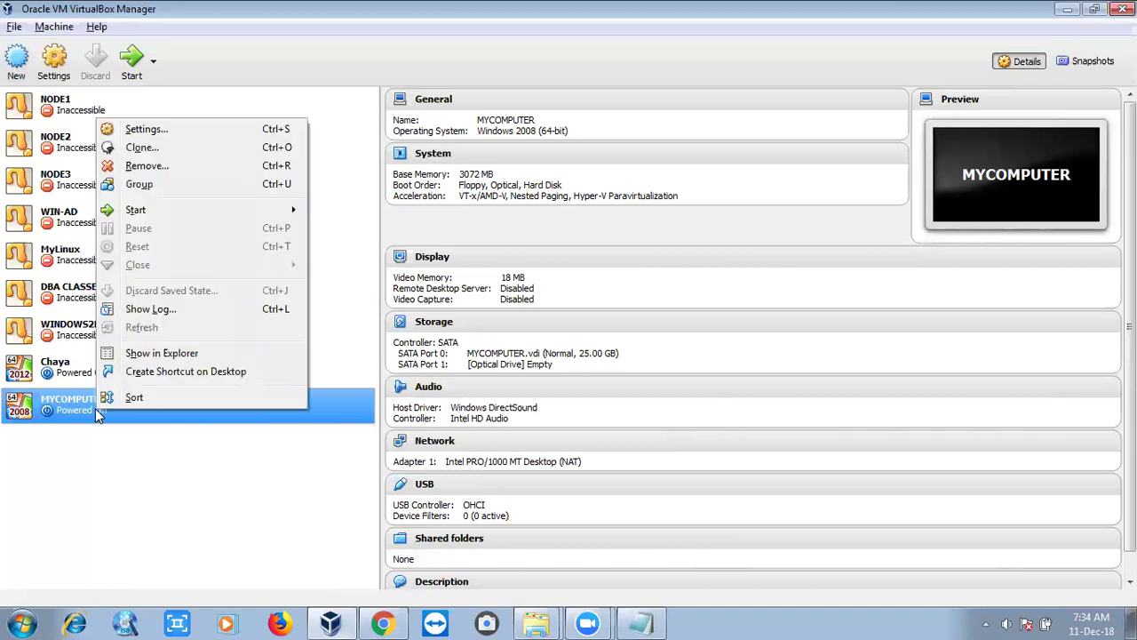
left_click(79, 453)
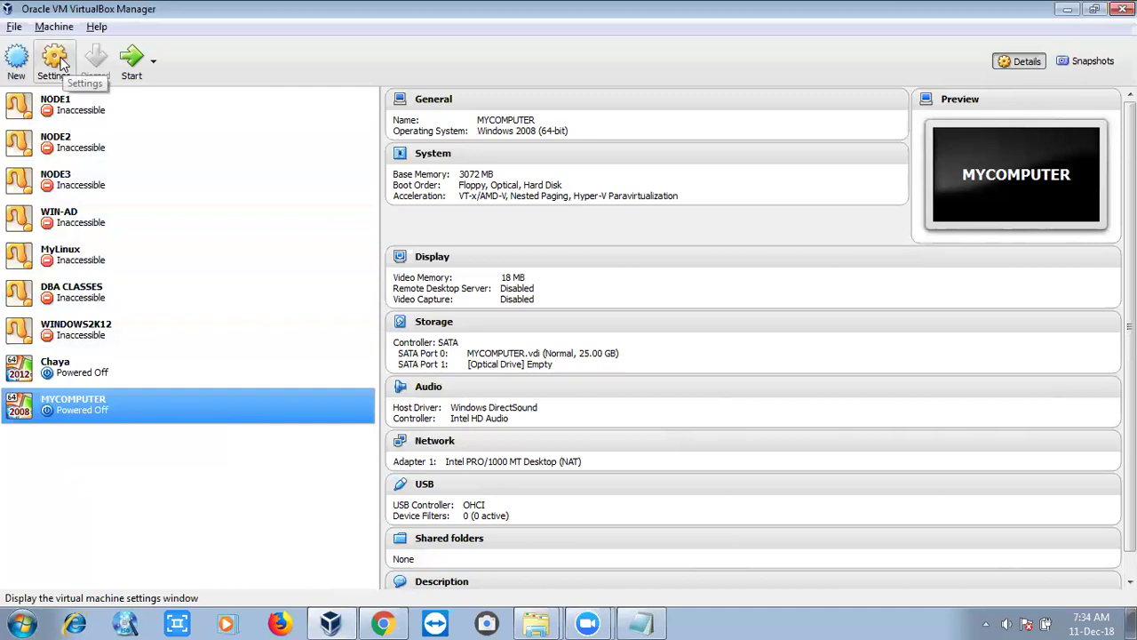
right_click(98, 397)
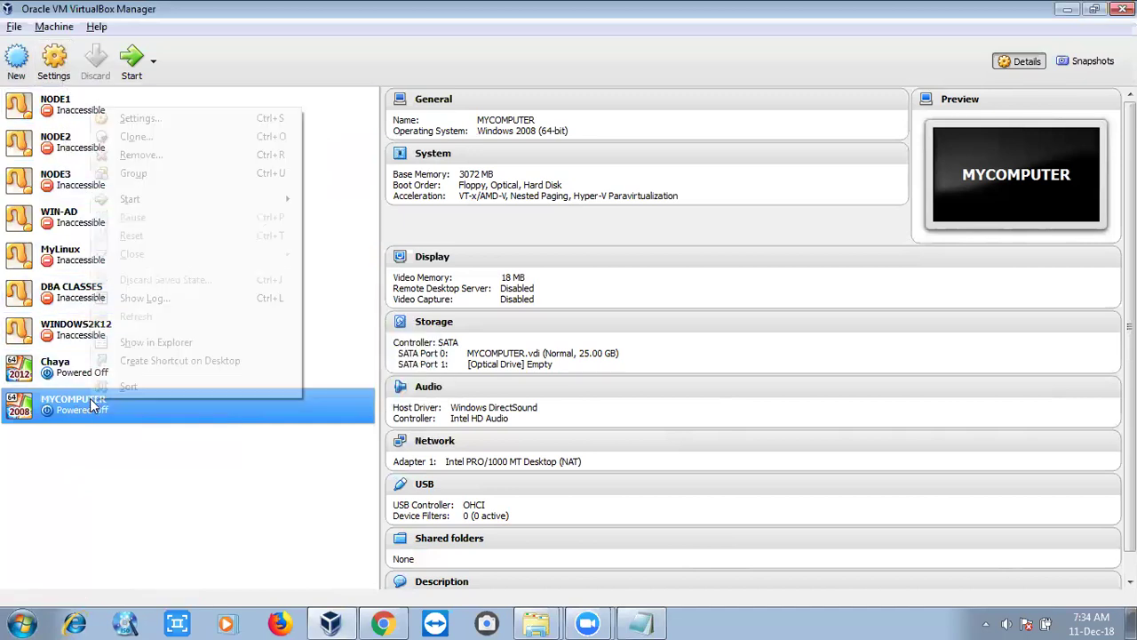
left_click(187, 129)
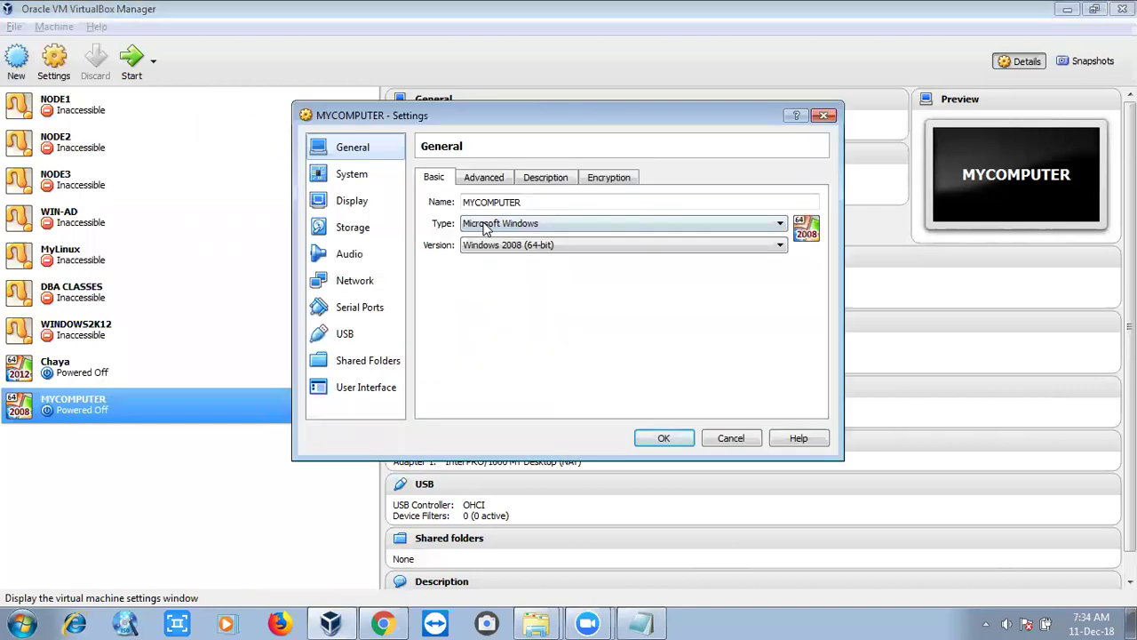
left_click(353, 177)
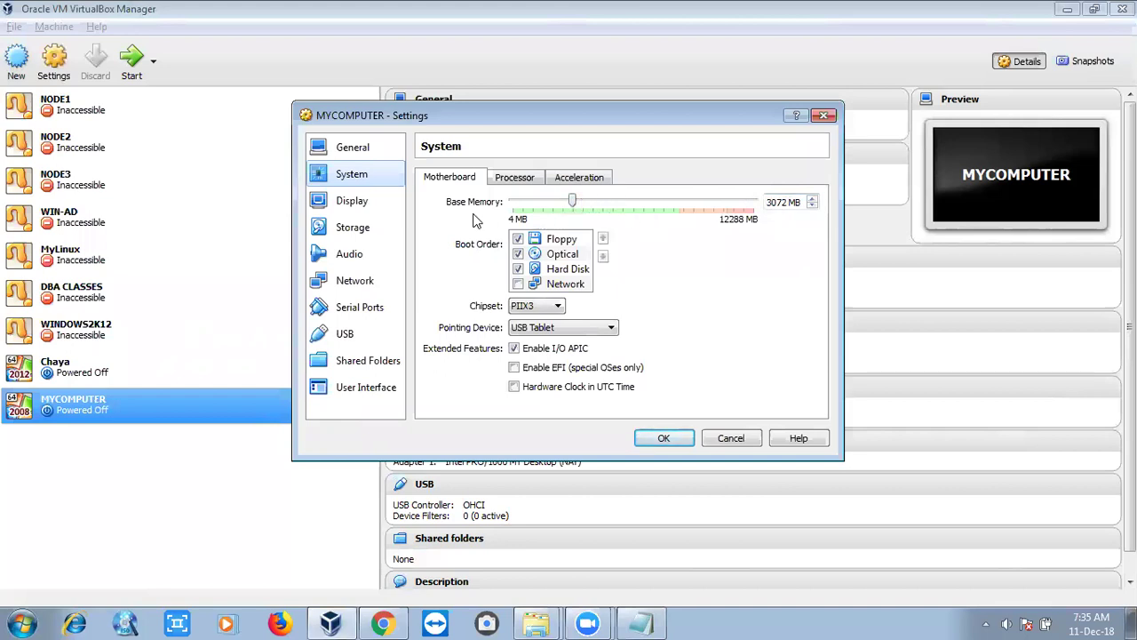
Load Win2008R2_SP1_AllEditions.iso into MYCOMPUTER's empty SATA optical drive and save the machine settings
left_click(380, 211)
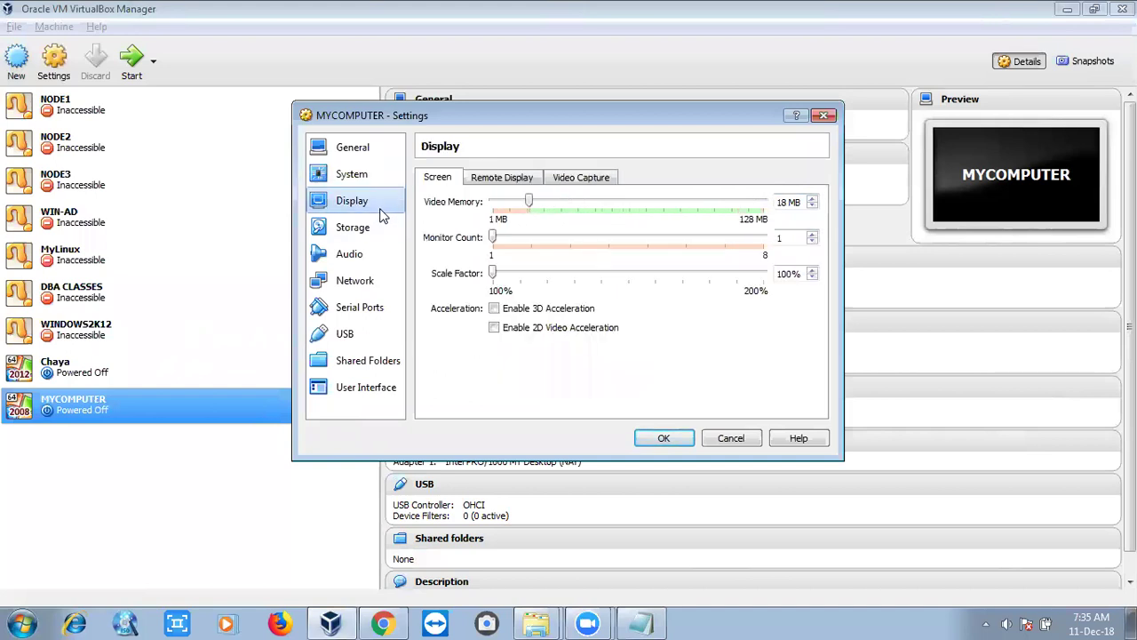
left_click(373, 229)
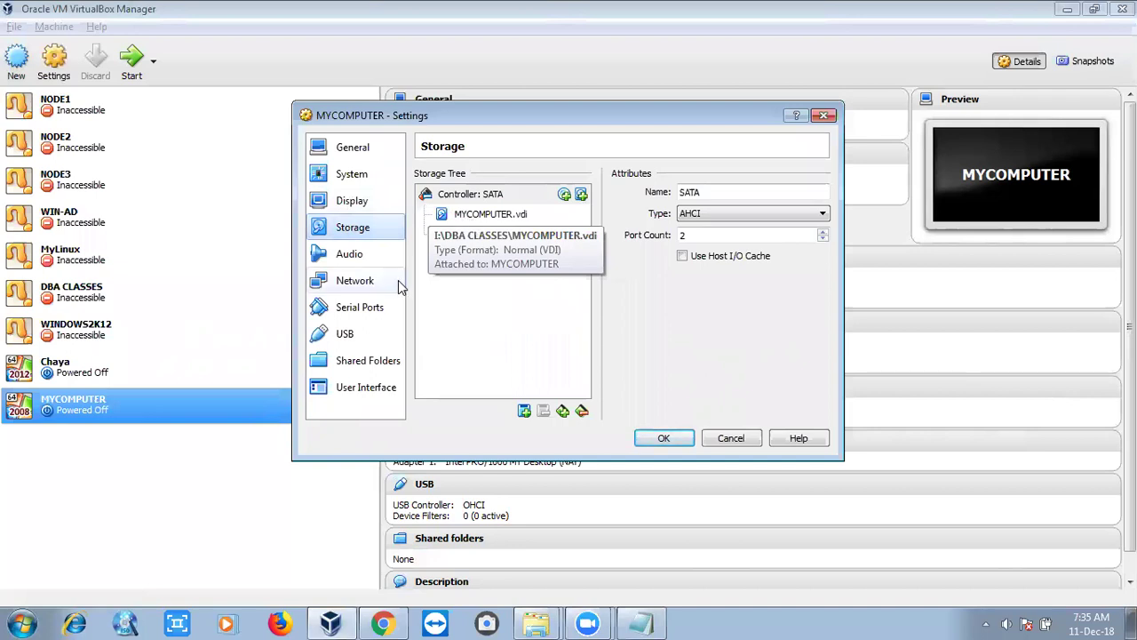
left_click(464, 234)
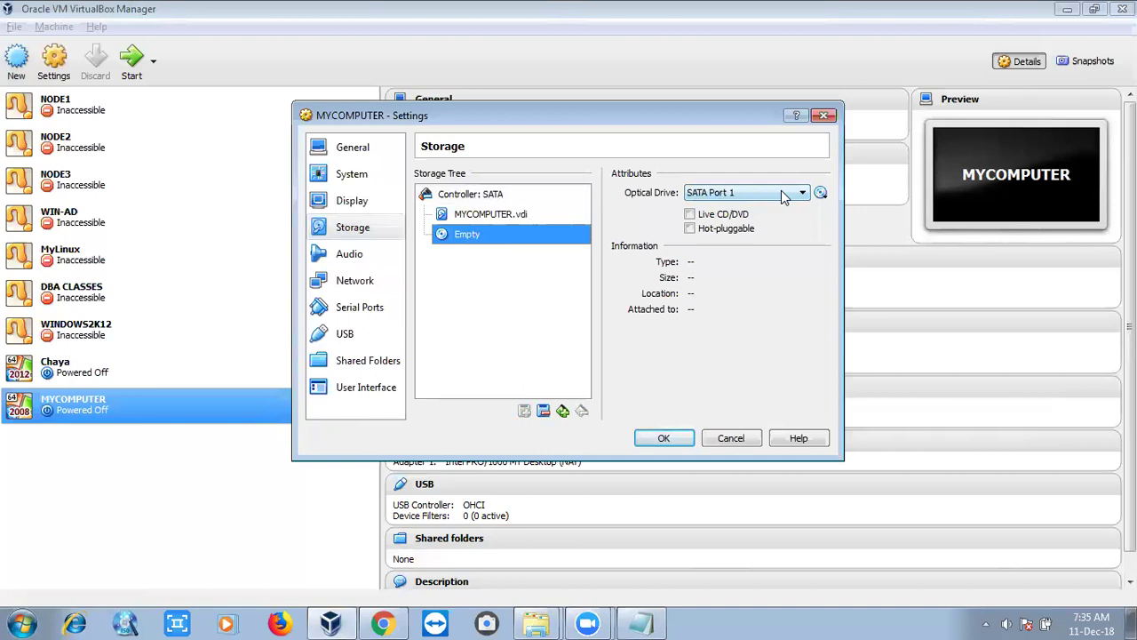
left_click(820, 193)
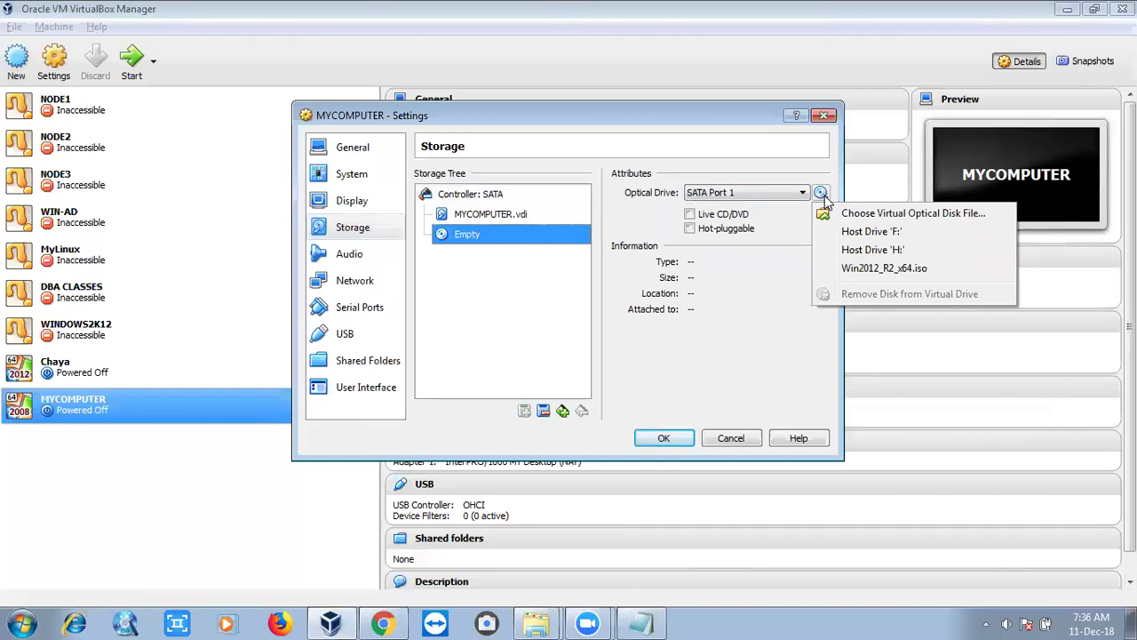
left_click(749, 334)
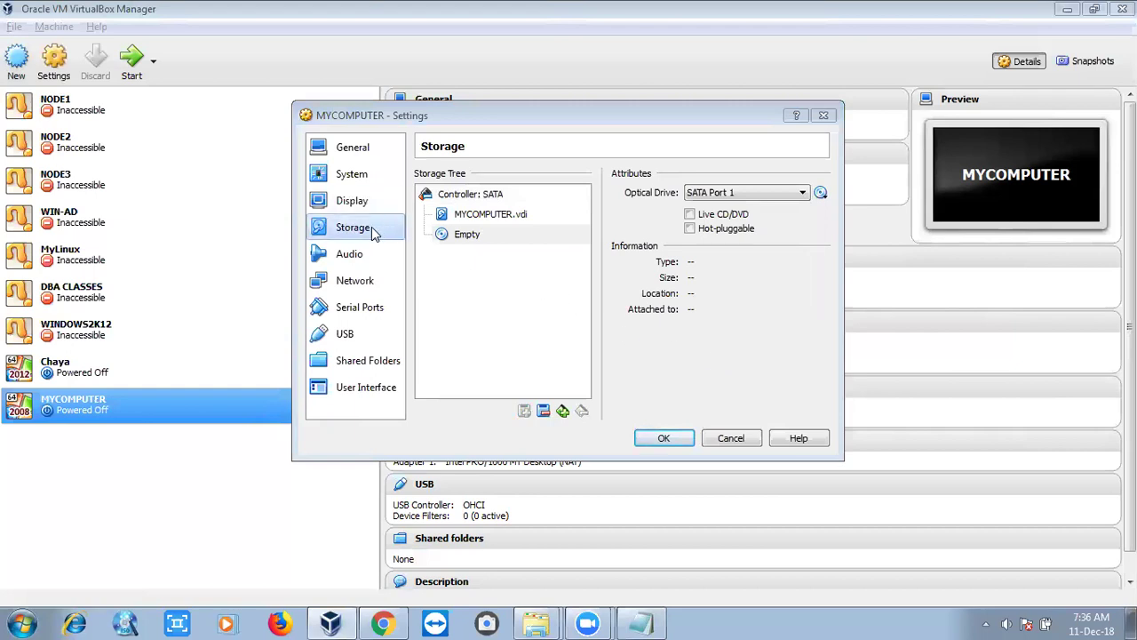
left_click(462, 238)
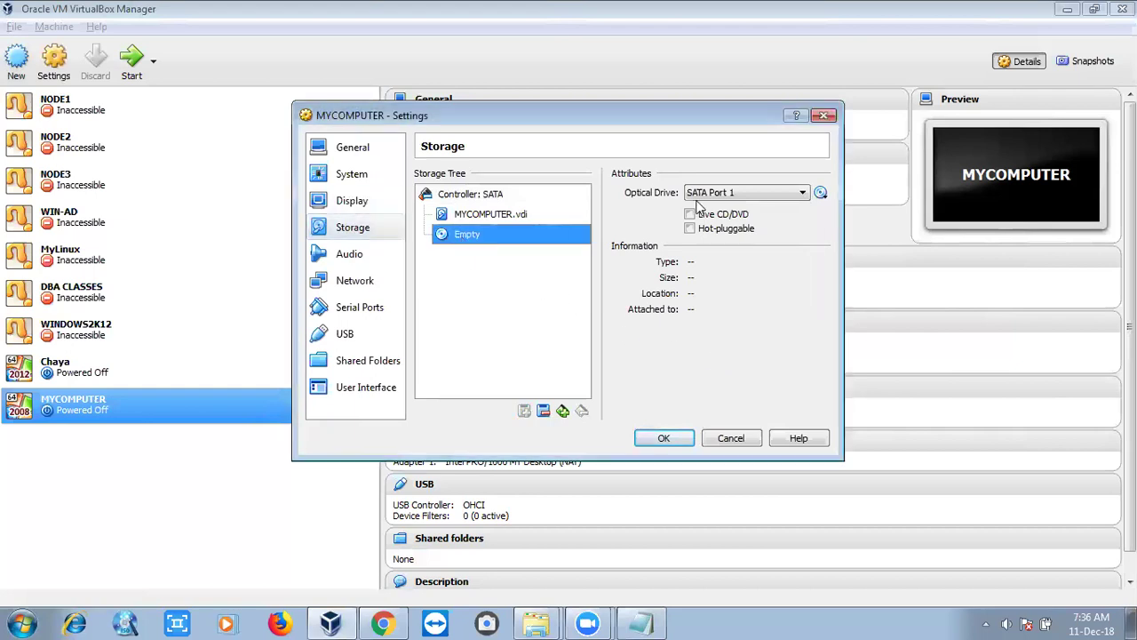
left_click(821, 193)
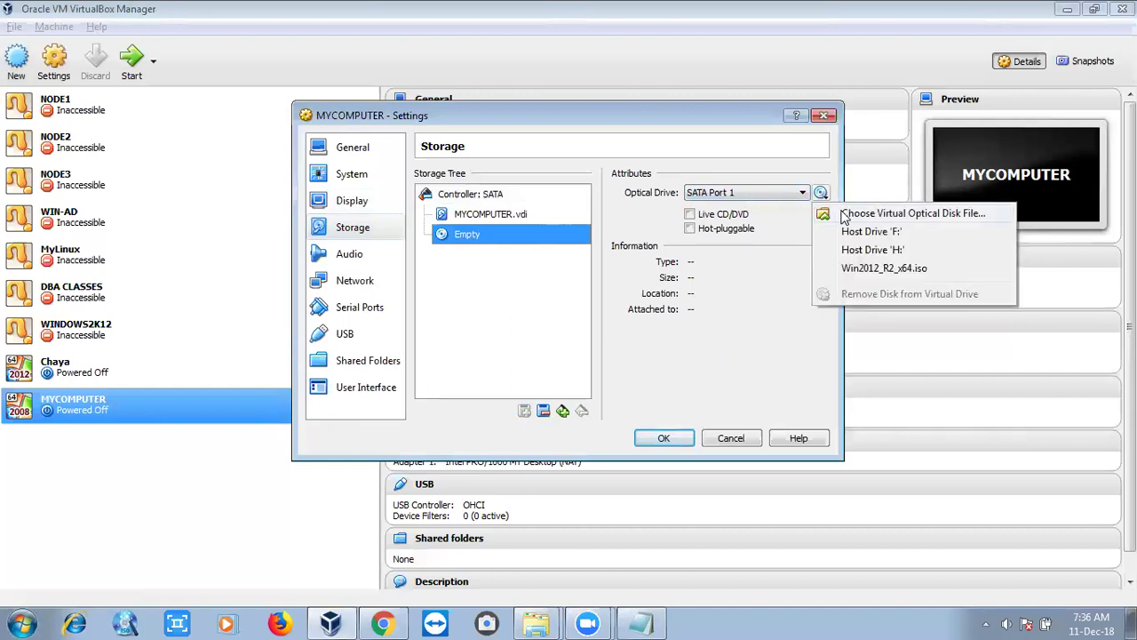
left_click(845, 217)
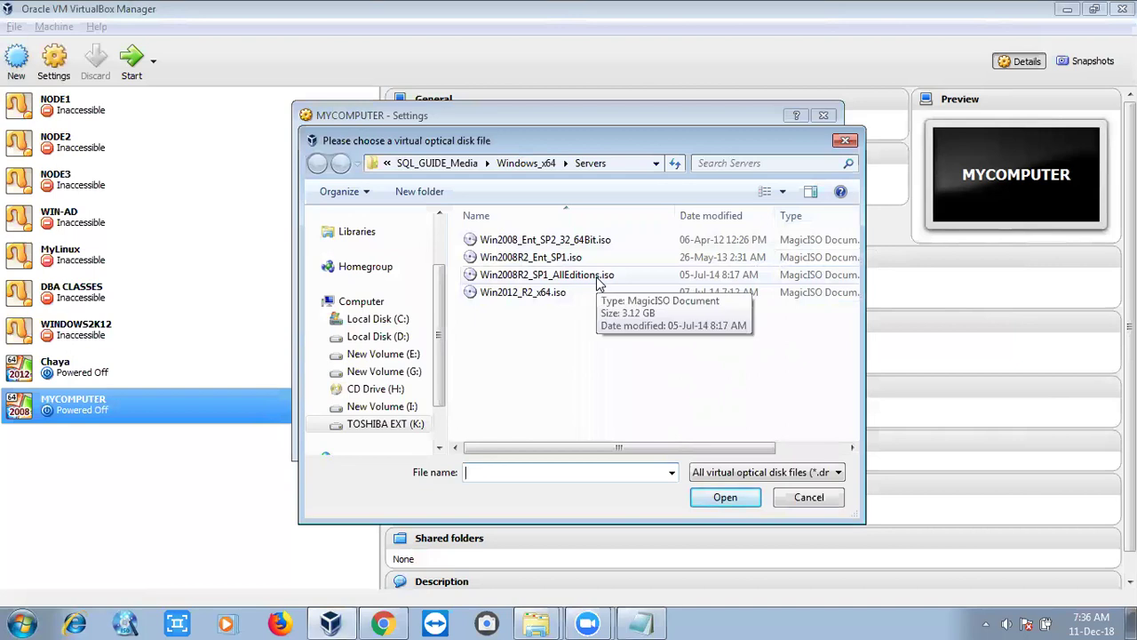
double_click(568, 275)
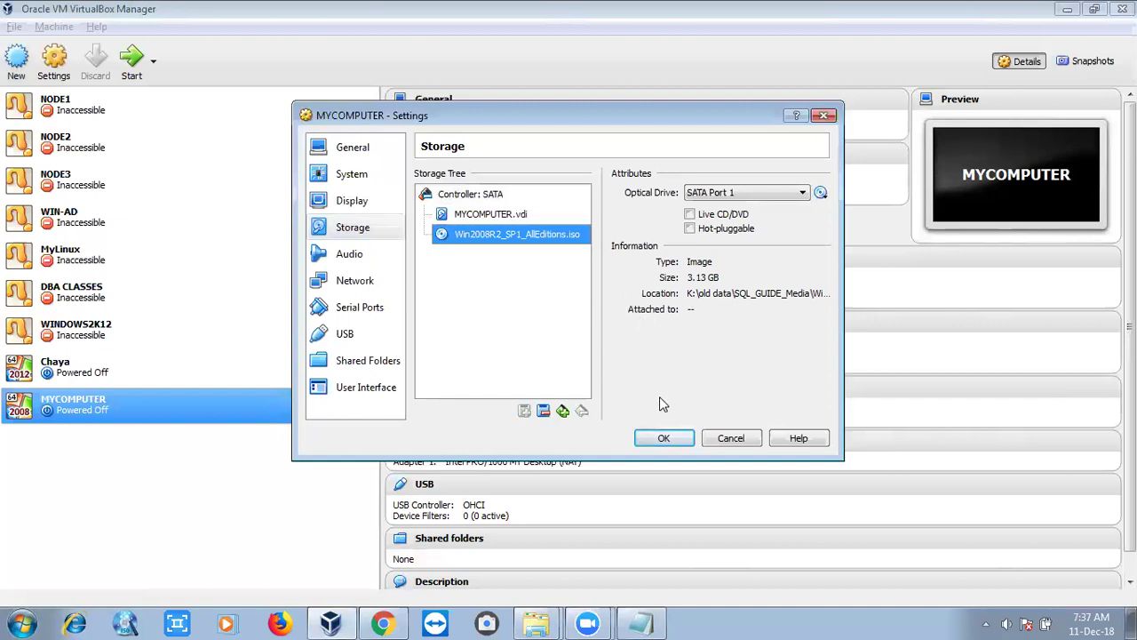
left_click(662, 435)
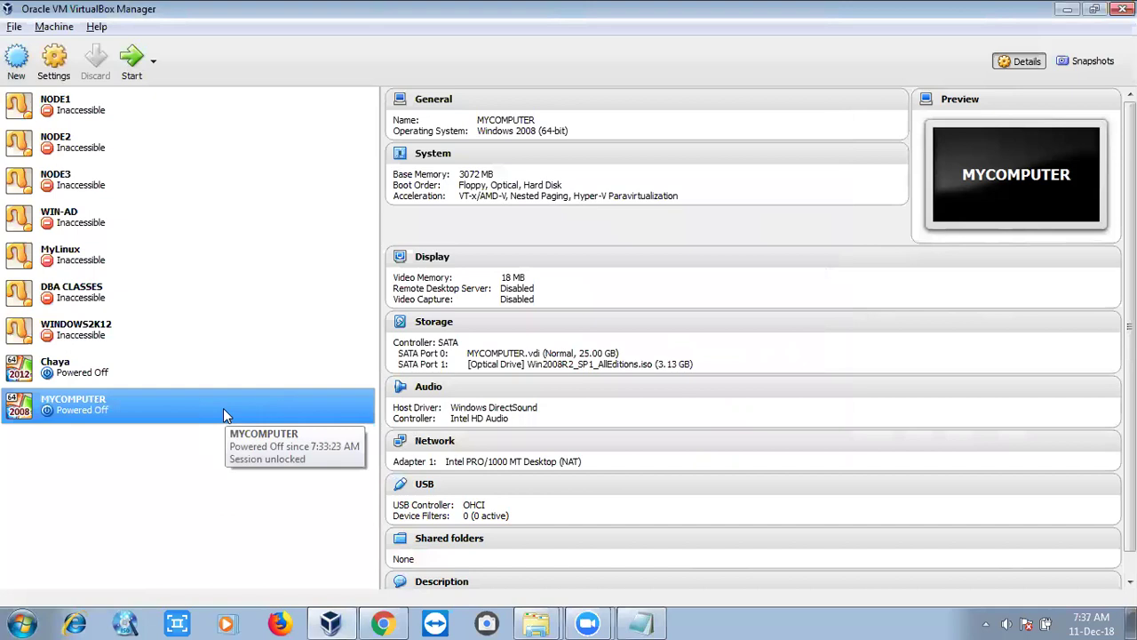
Start the MYCOMPUTER machine and begin the Windows Server 2008 R2 installation with English (United States) and the US keyboard
right_click(195, 421)
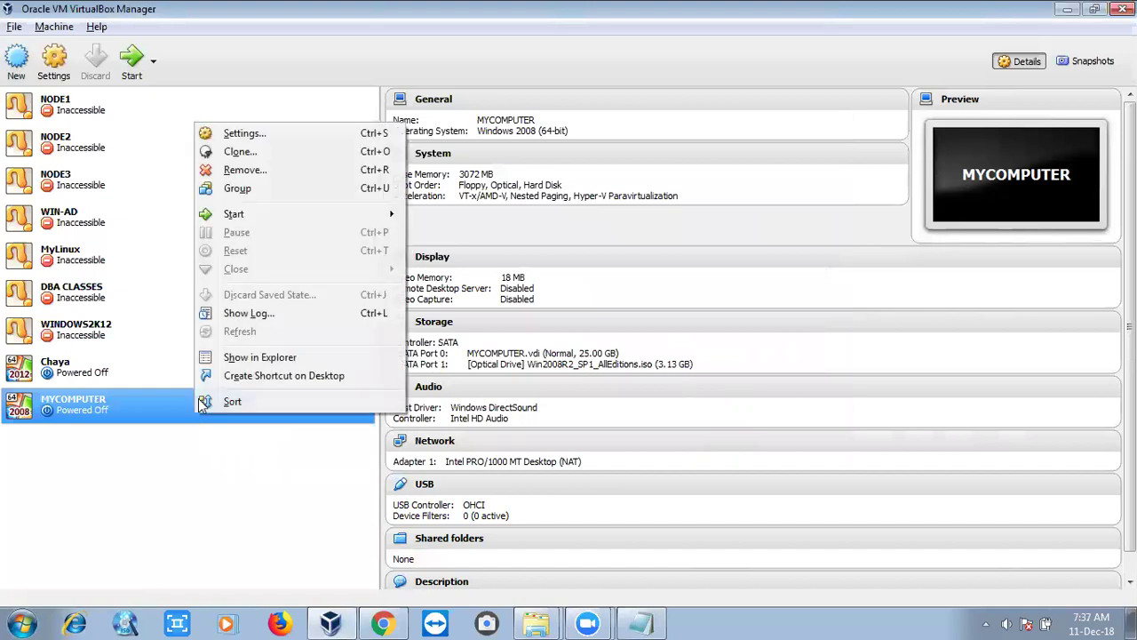
mouse_move(264, 213)
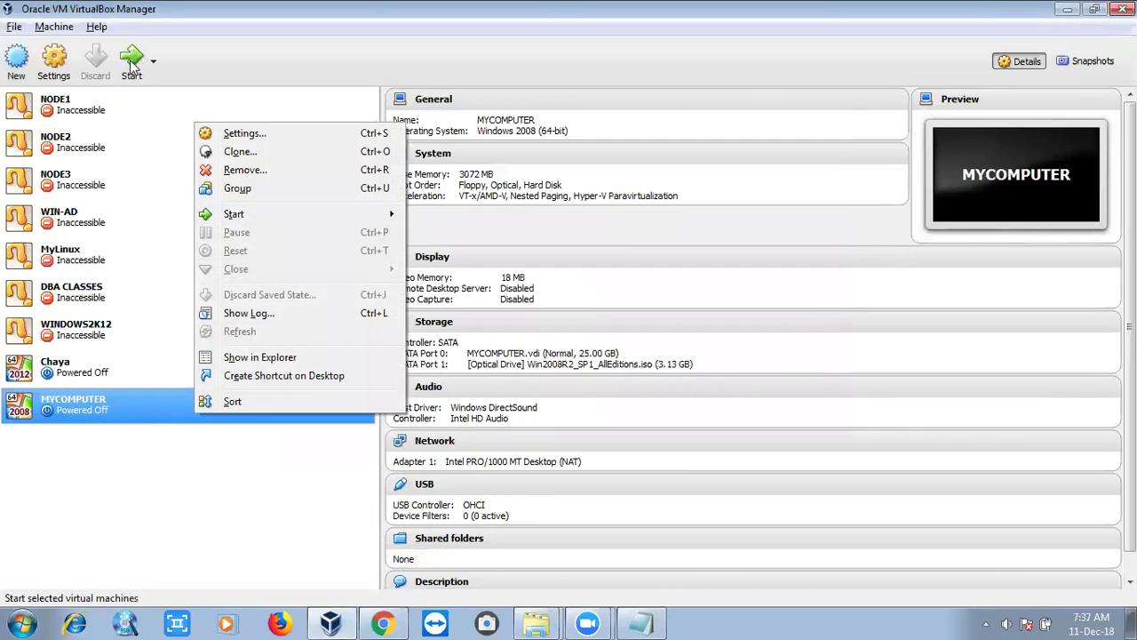
left_click(105, 489)
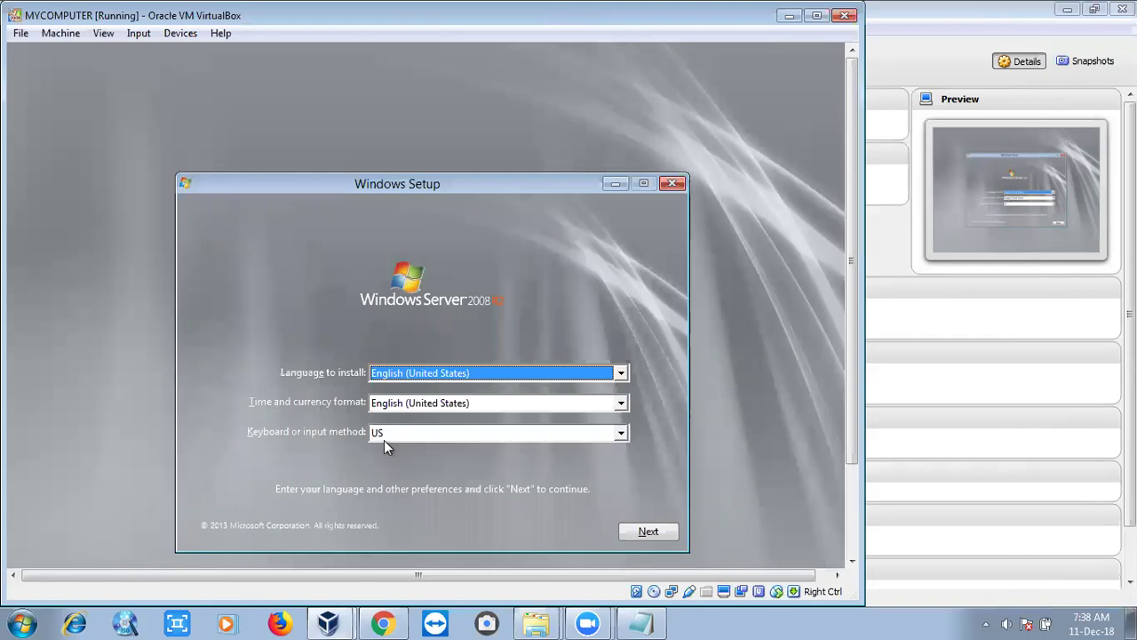
left_click(638, 531)
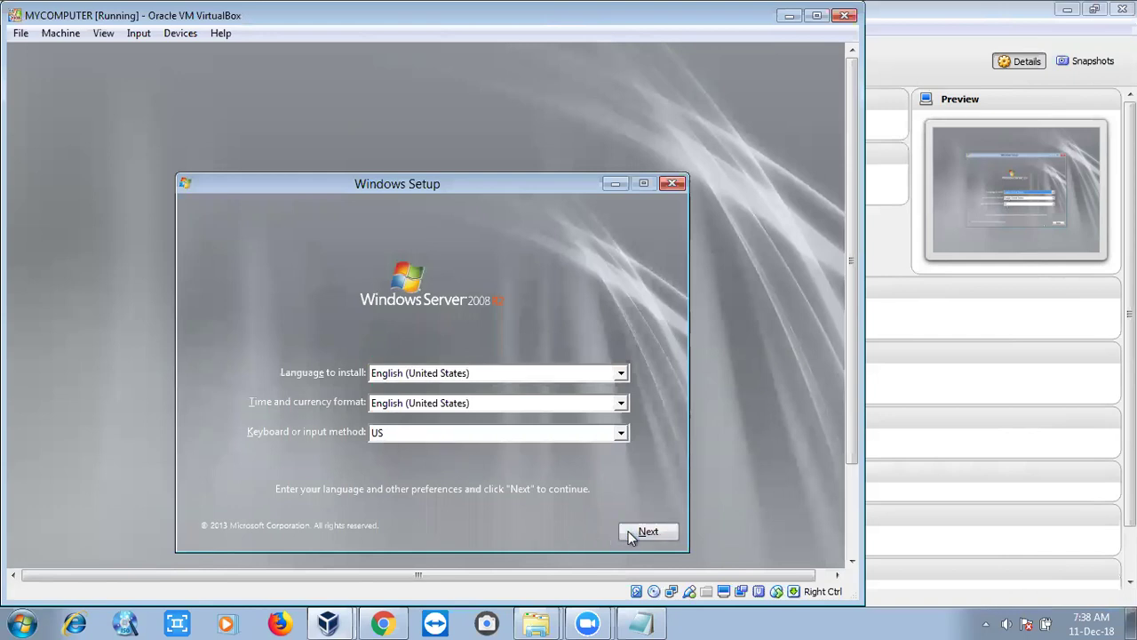
left_click(439, 367)
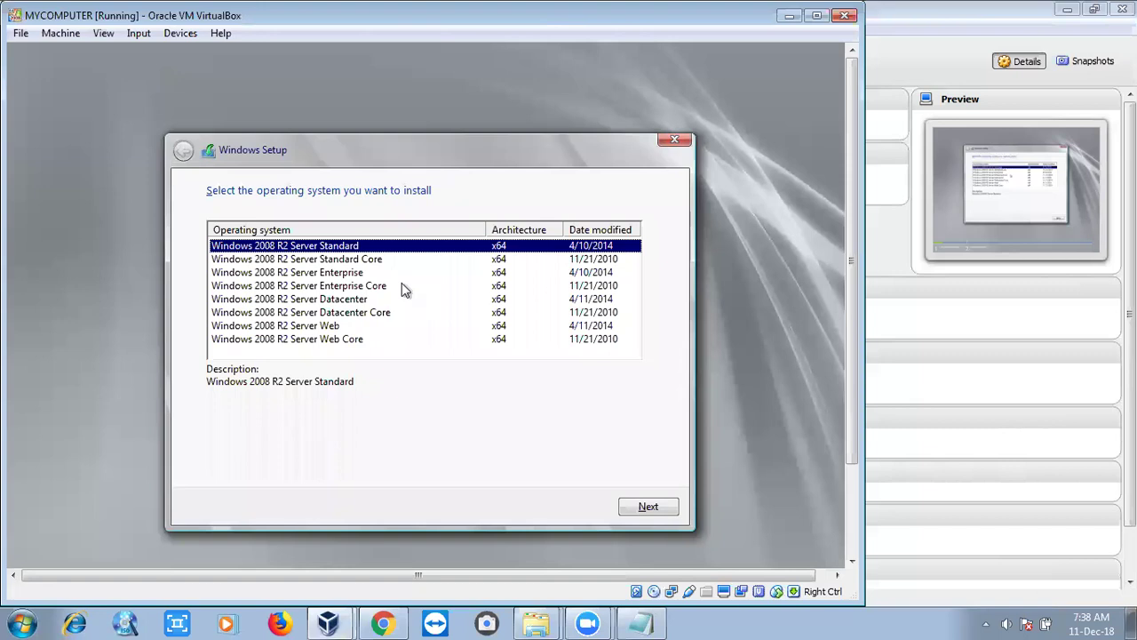
Start a custom installation of Windows 2008 R2 Server Datacenter on Drive 0 Unallocated Space, accepting the license terms
left_click(335, 304)
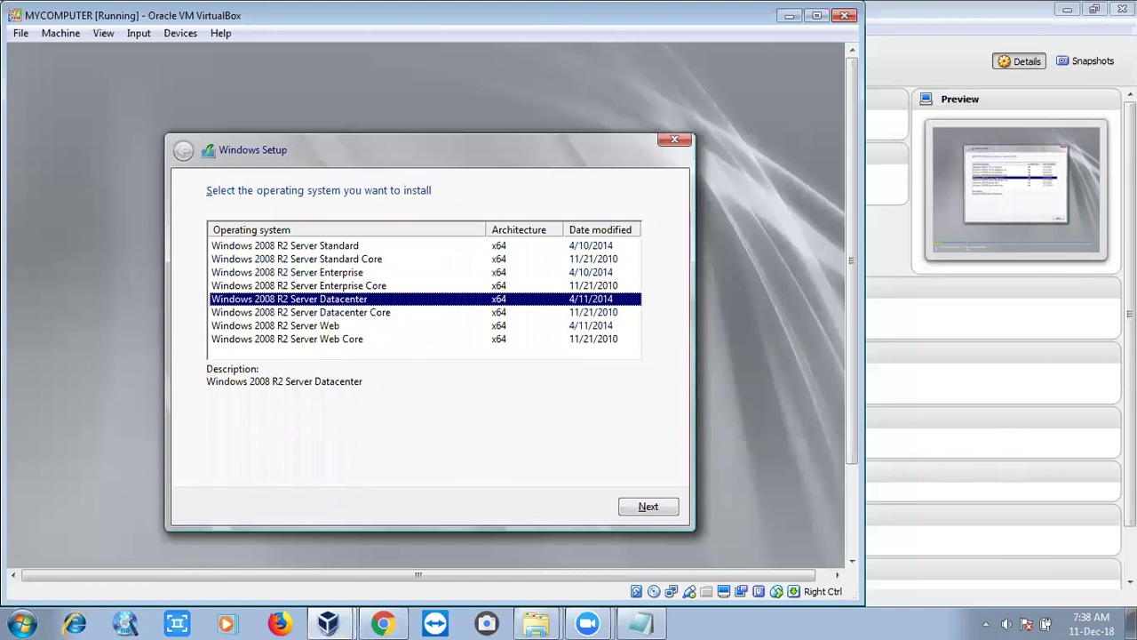
left_click(628, 512)
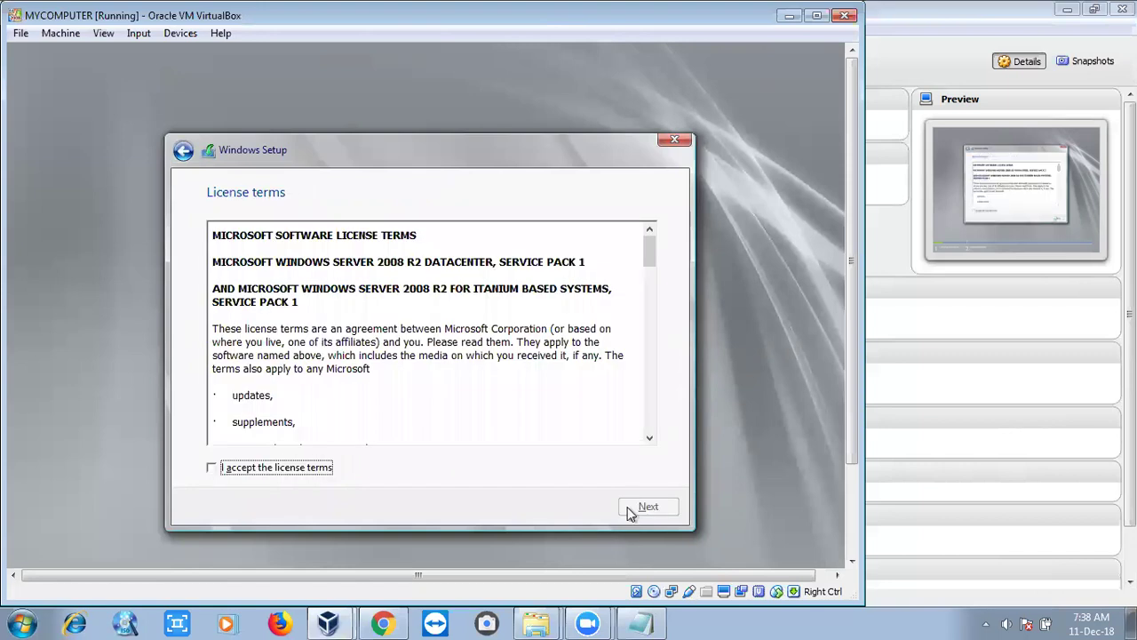
left_click(312, 468)
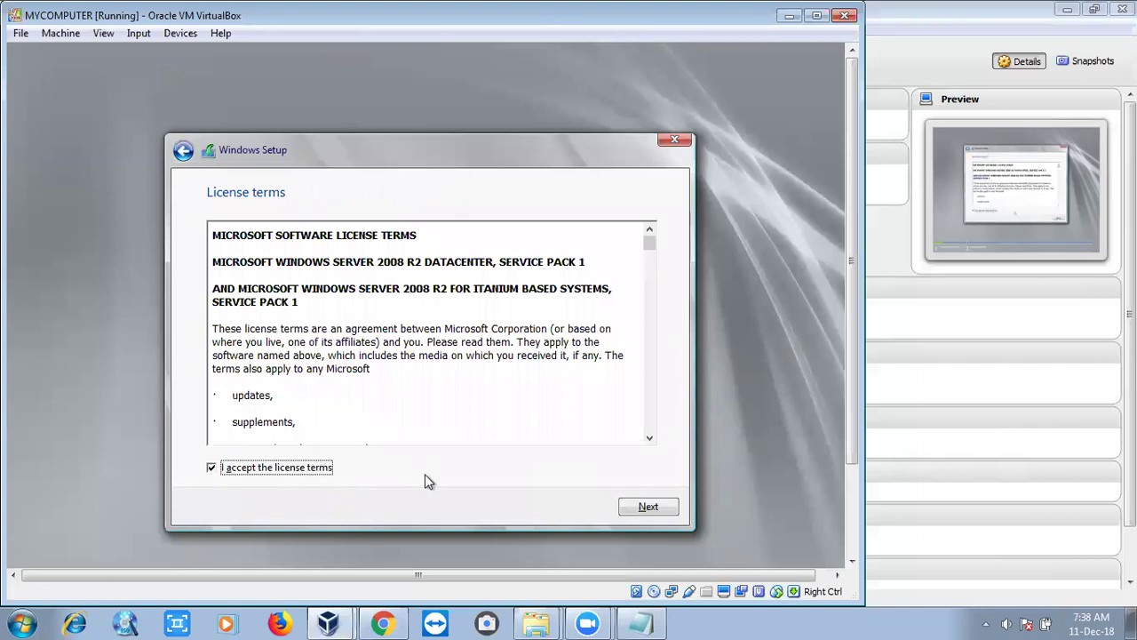
left_click(647, 507)
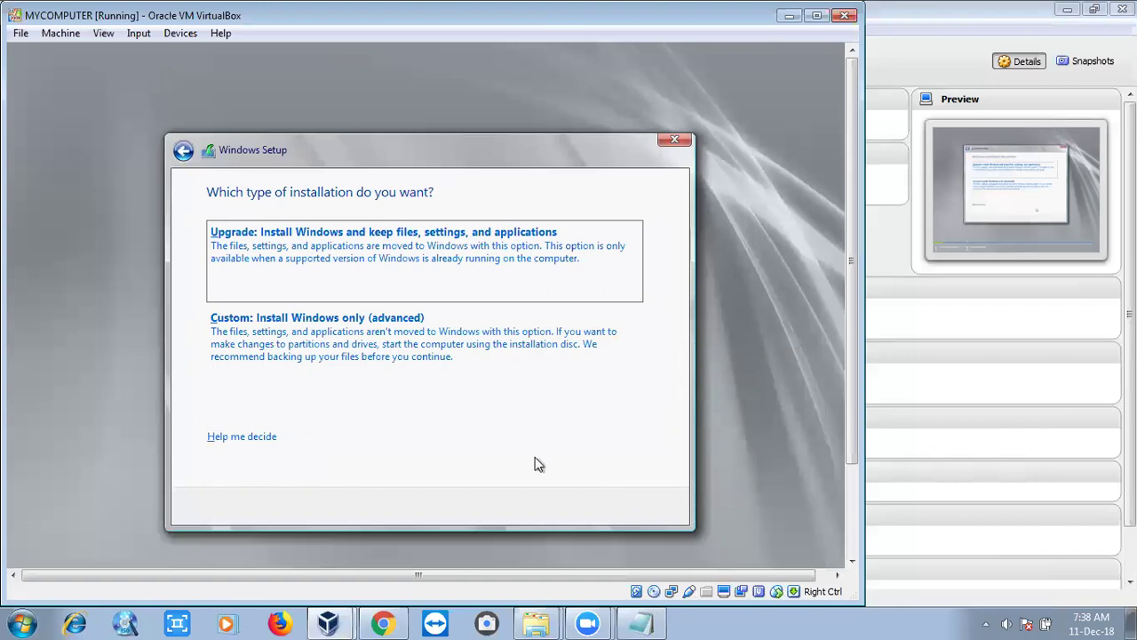
left_click(430, 358)
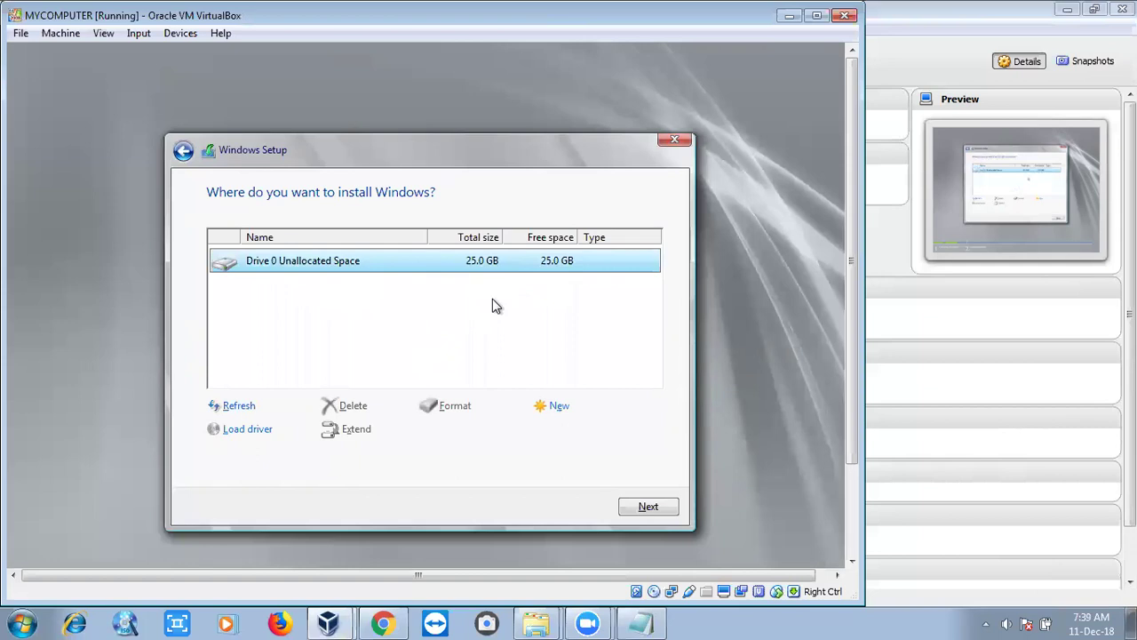
left_click(629, 511)
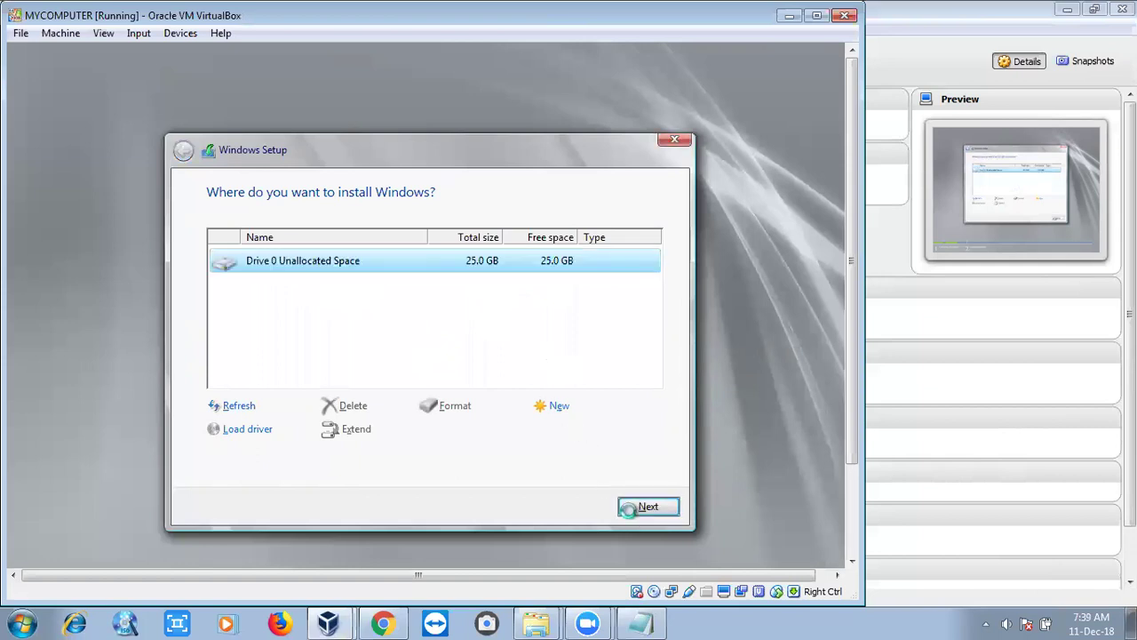
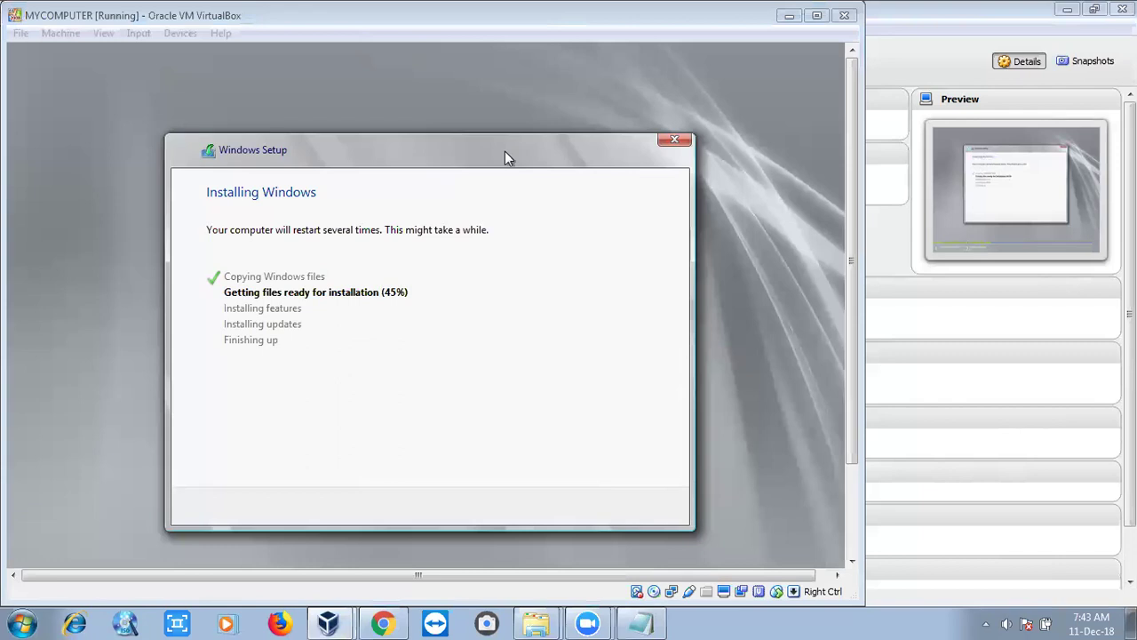
Open a new Notepad document on the host computer and maximize its window
key("super+r")
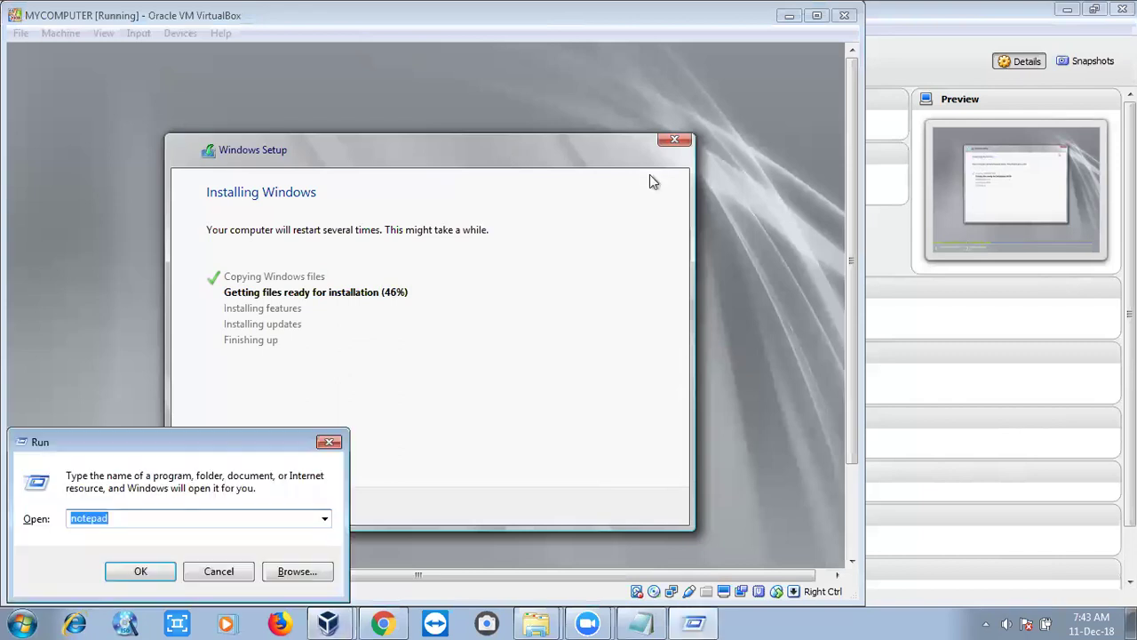
key("Return")
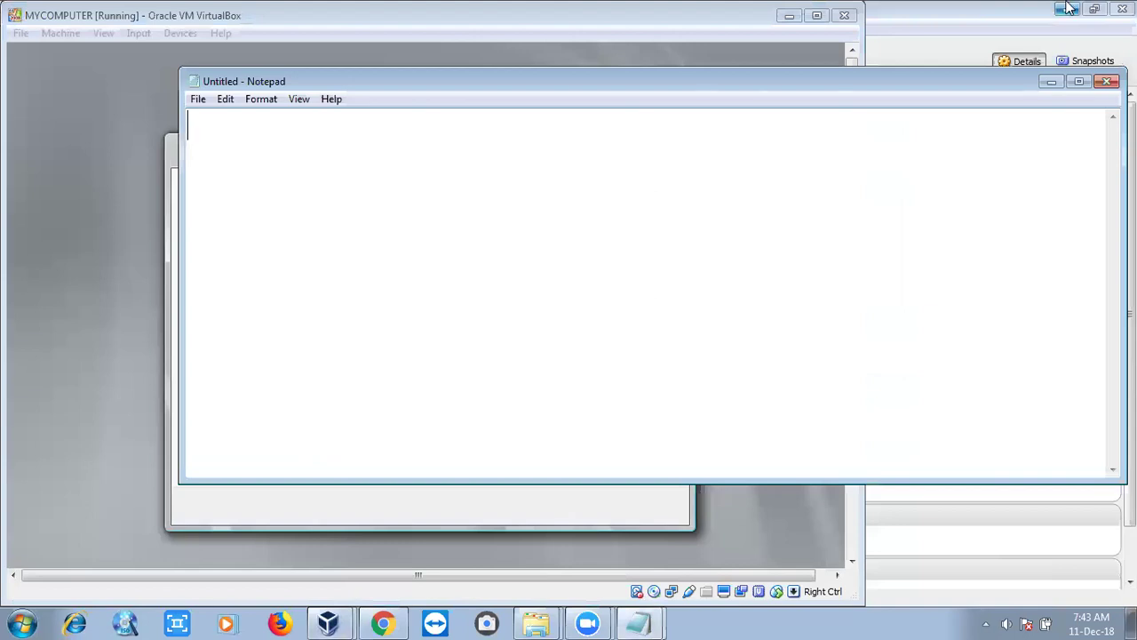
left_click(1079, 82)
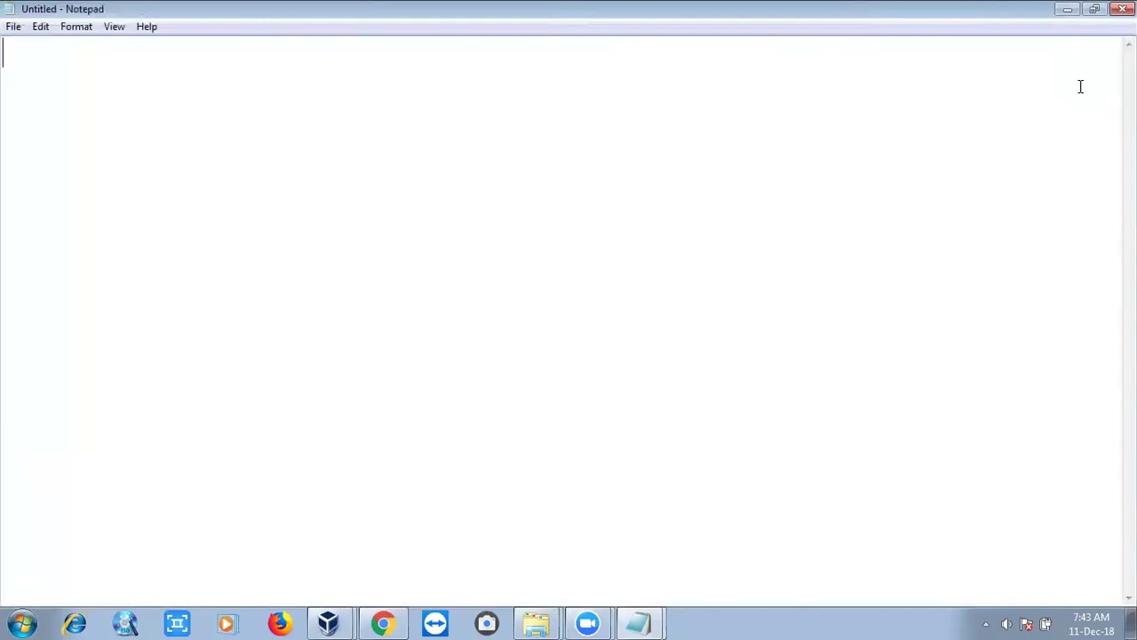
Write WINDOWS NT 3.0 and WINDOWS NT 4.0 as the first two lines of the note
type("wIND")
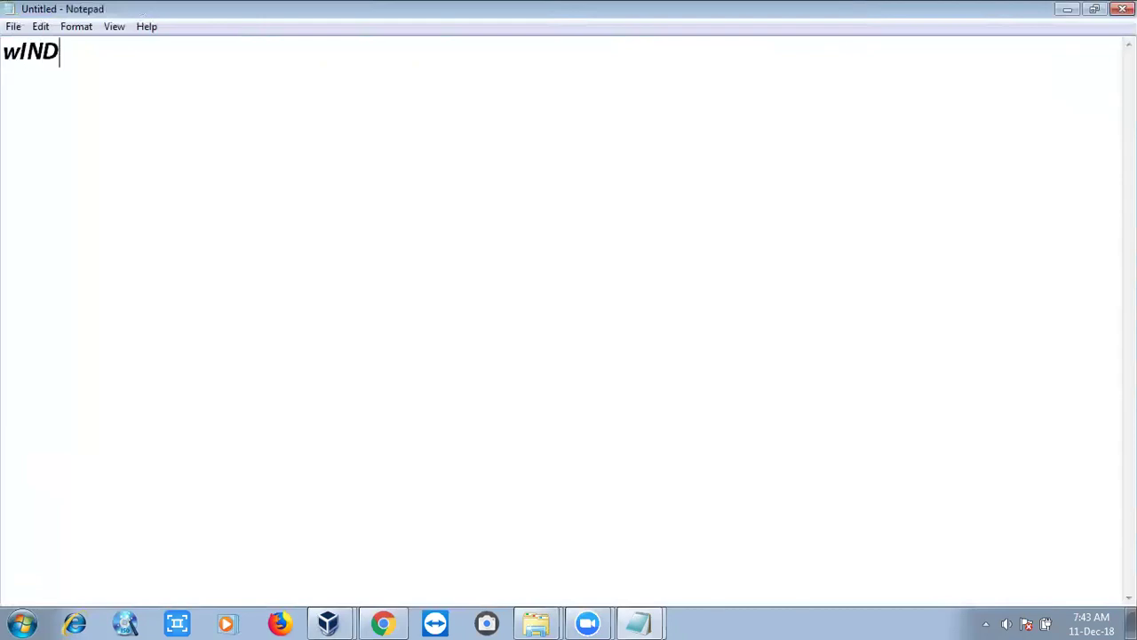
key("BackSpace")
key("BackSpace")
key("BackSpace")
key("BackSpace")
type("WIN")
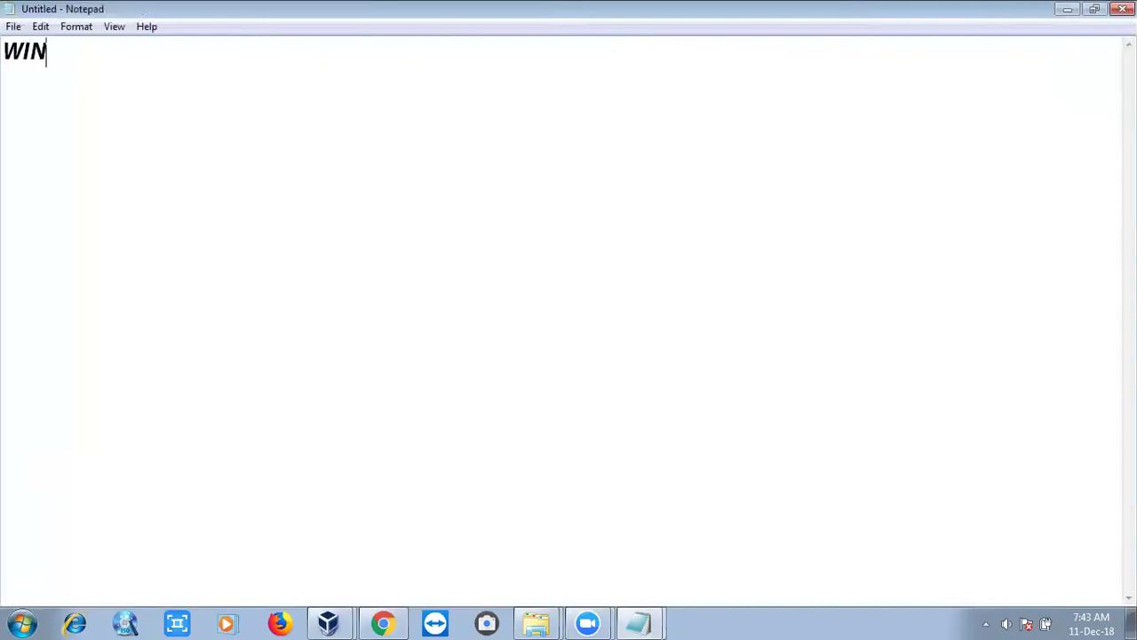
type("DOWS ")
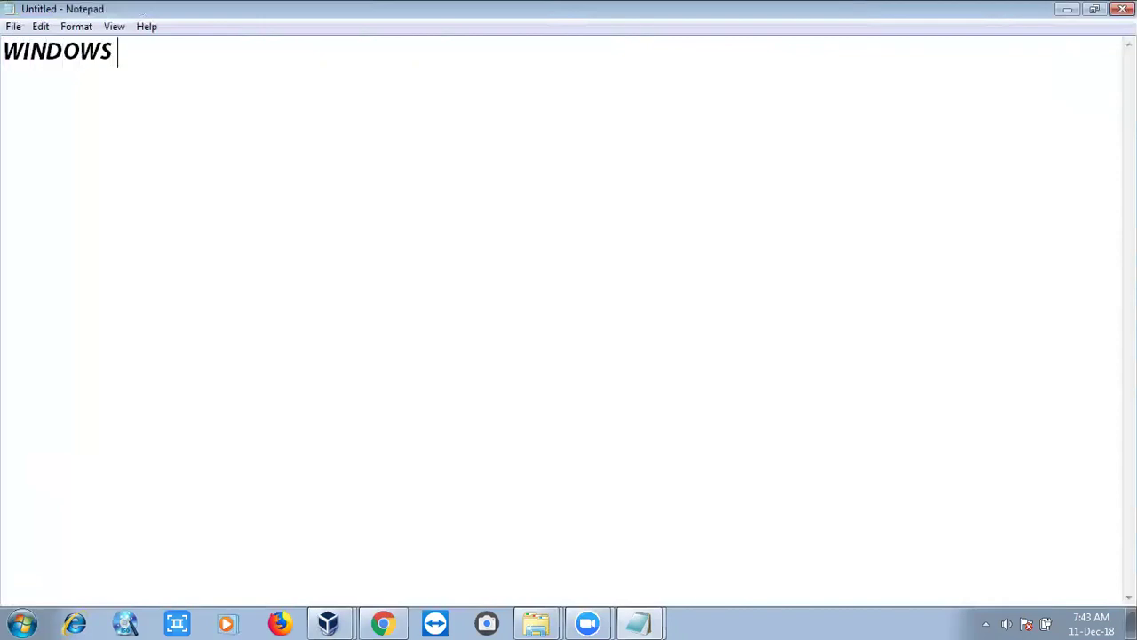
type("NI")
key("BackSpace")
type("T 3.0")
key("Return")
type("W")
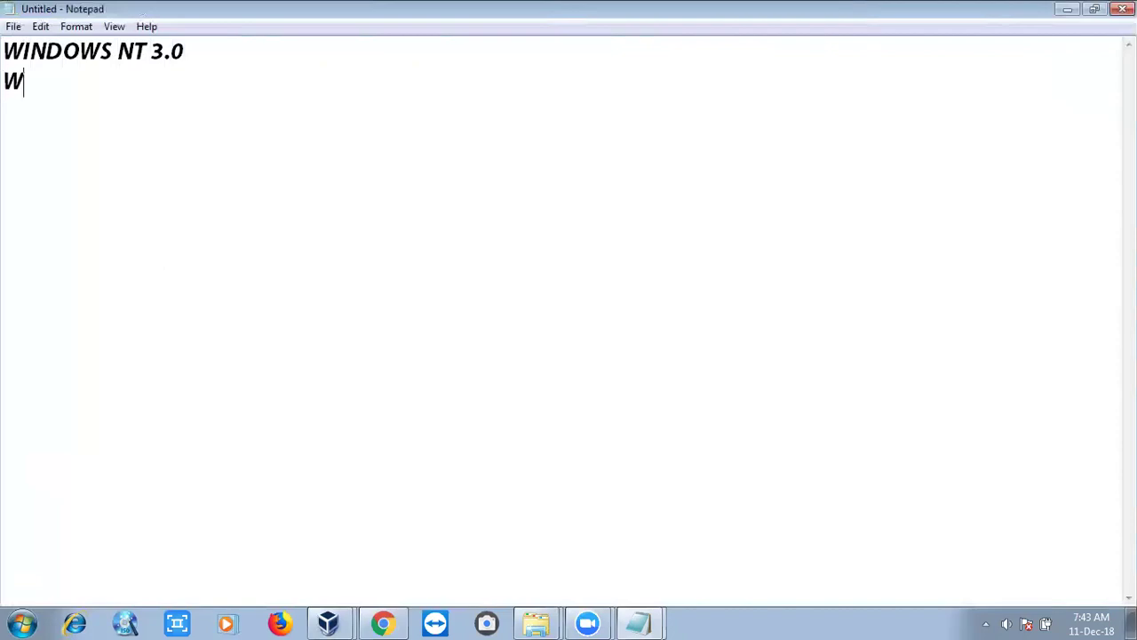
type("INDOWS NT 4.0")
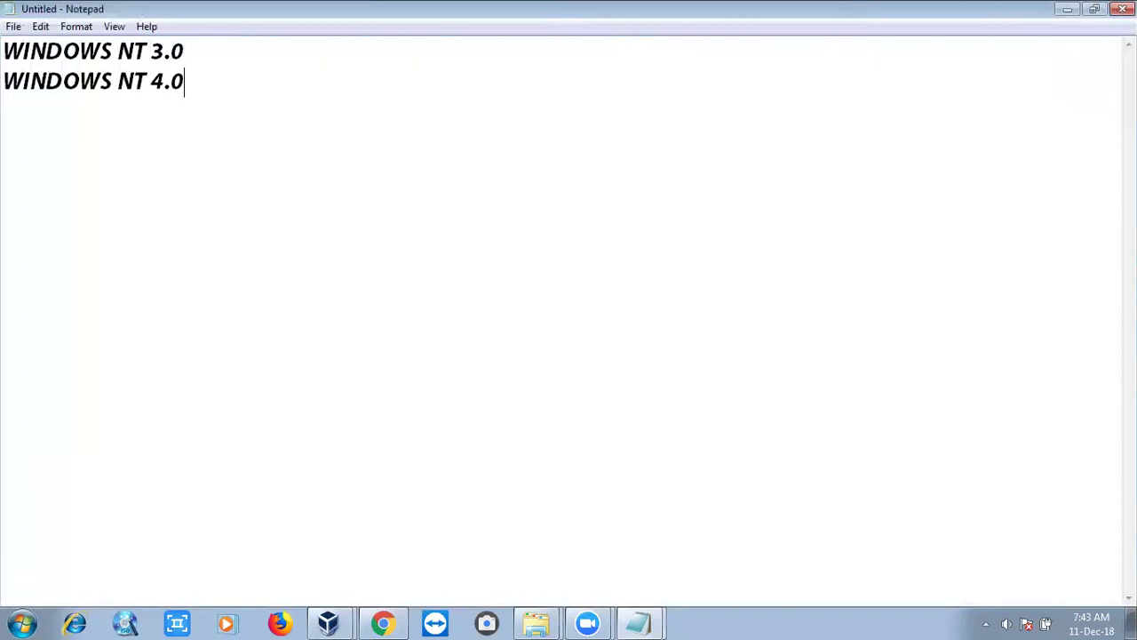
Add WINDOWS SERVER 2000 and WINDOWS SERVER 2003 as separate lines below WINDOWS NT 4.0
key("Return")
type("WIN")
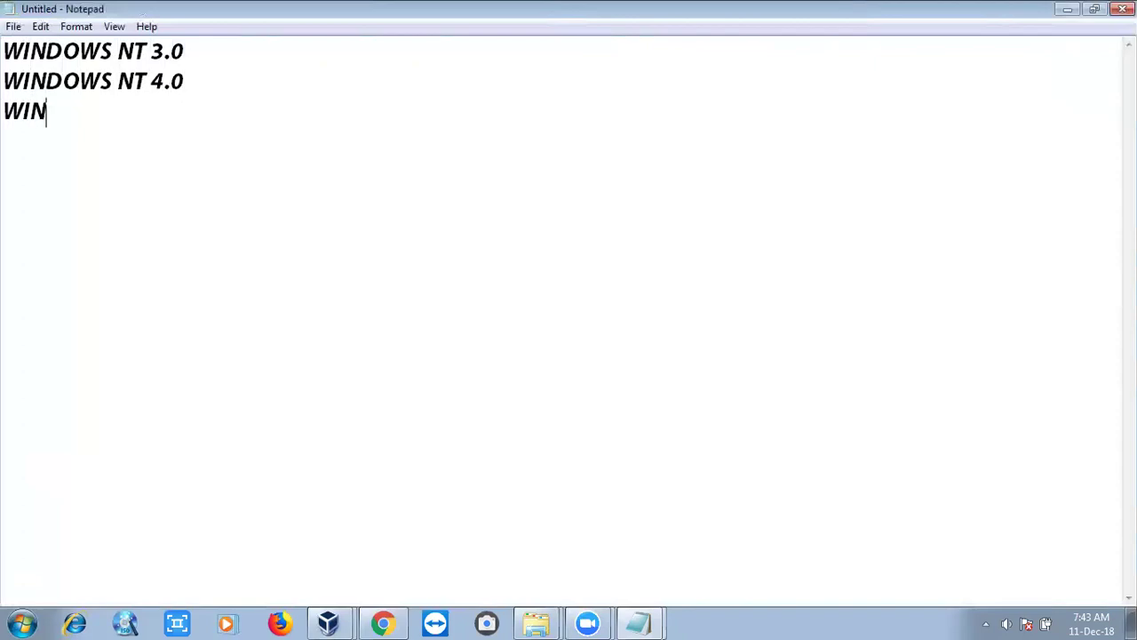
type("DOWS ")
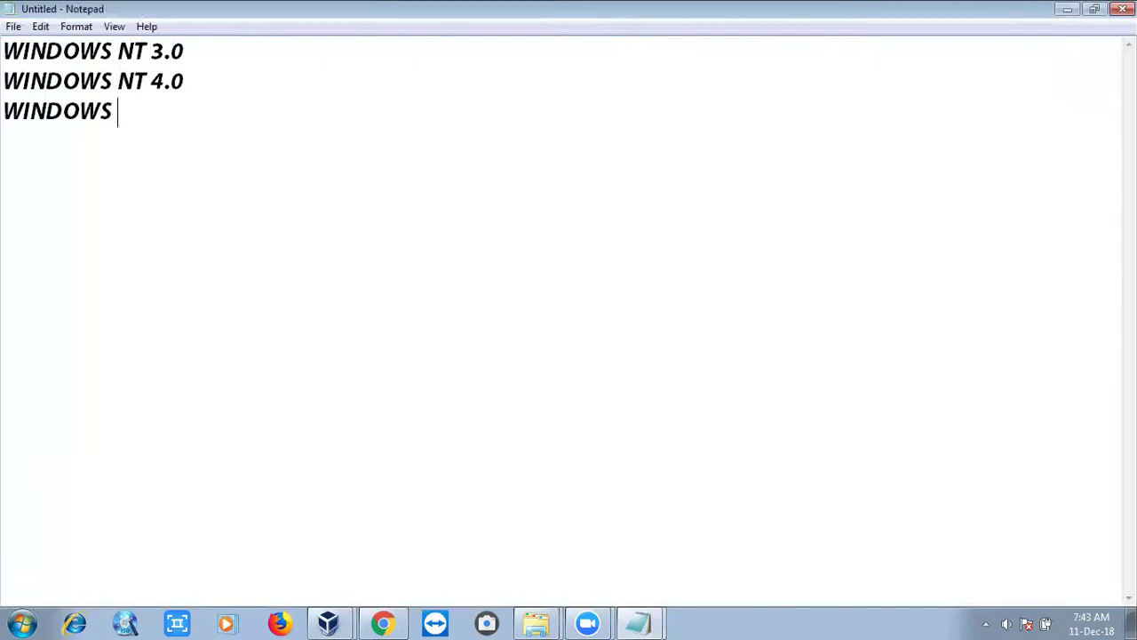
type("SERVER 2000")
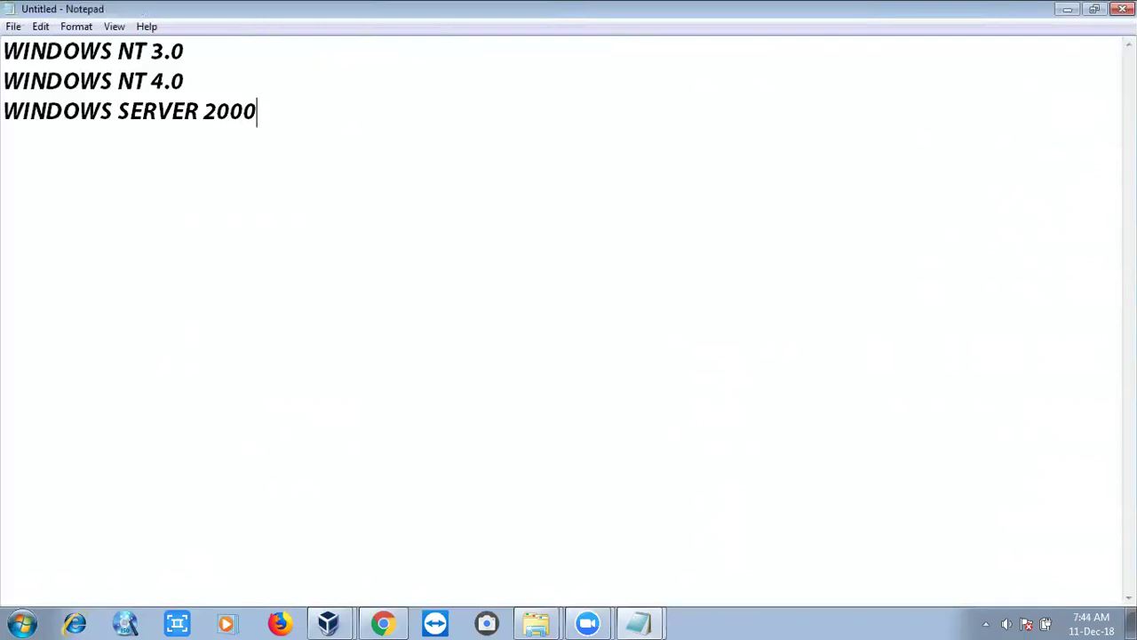
key("Return")
type("WIND")
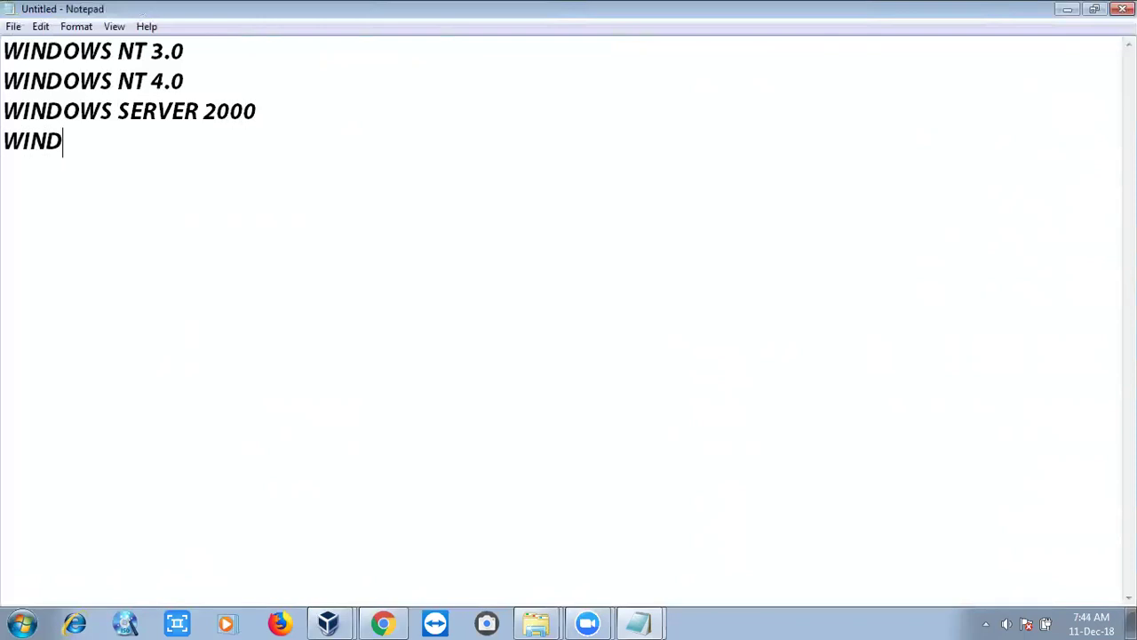
type("OWS SERVER ")
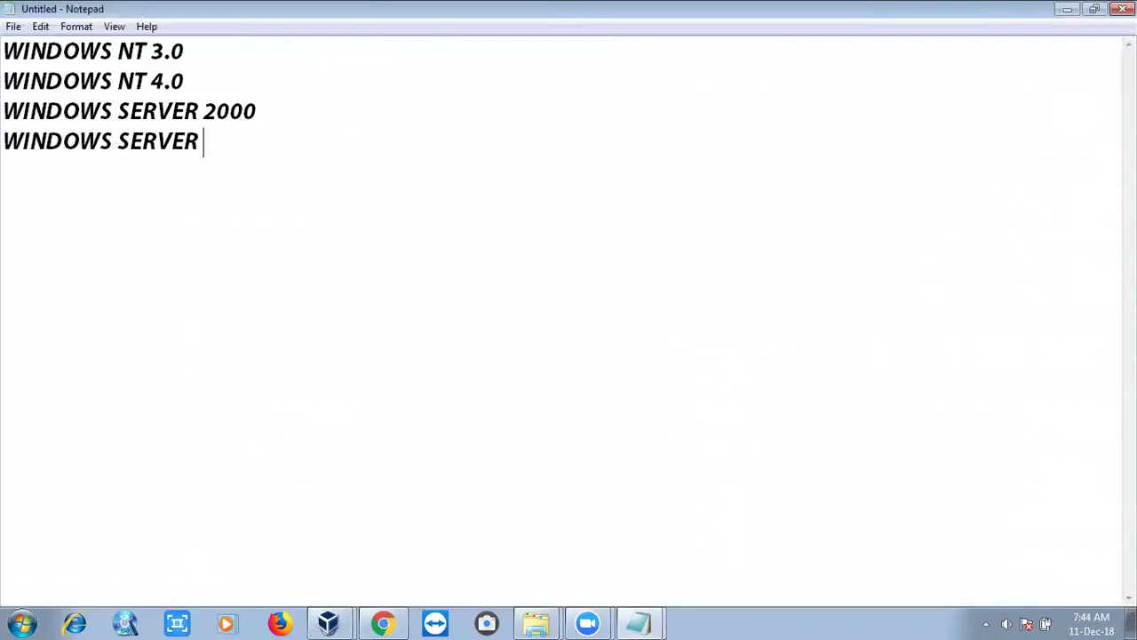
type("2003")
Add WINDOWS SERVER 2008 and WINDOWS SERVER 2008R2 as the next two lines of the list
key("Return")
type("WINDO")
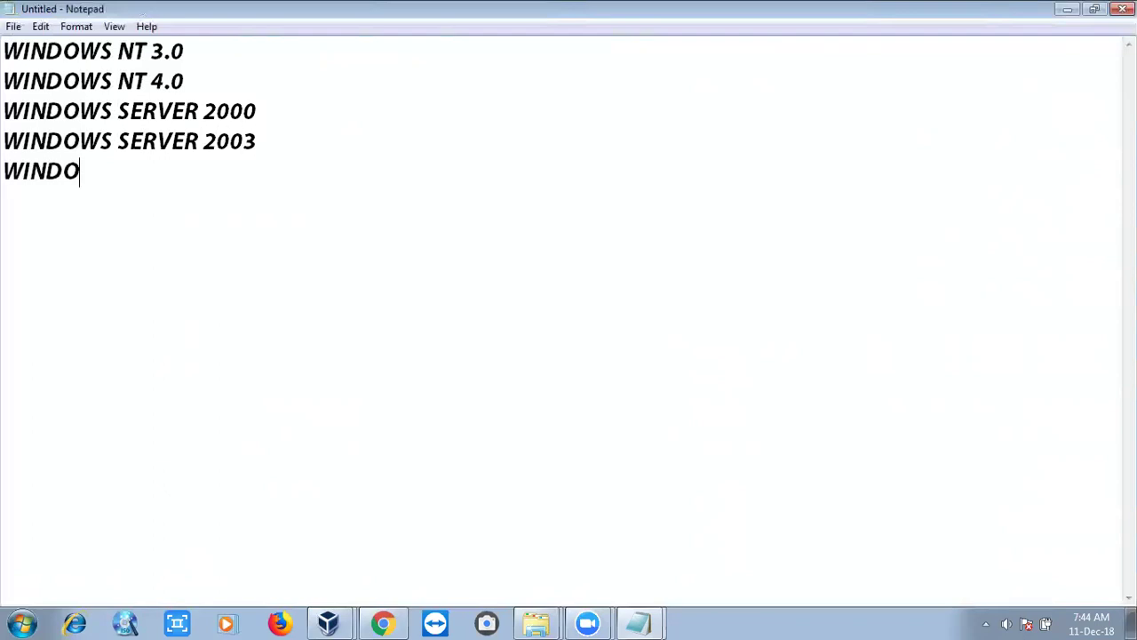
type("WS SER")
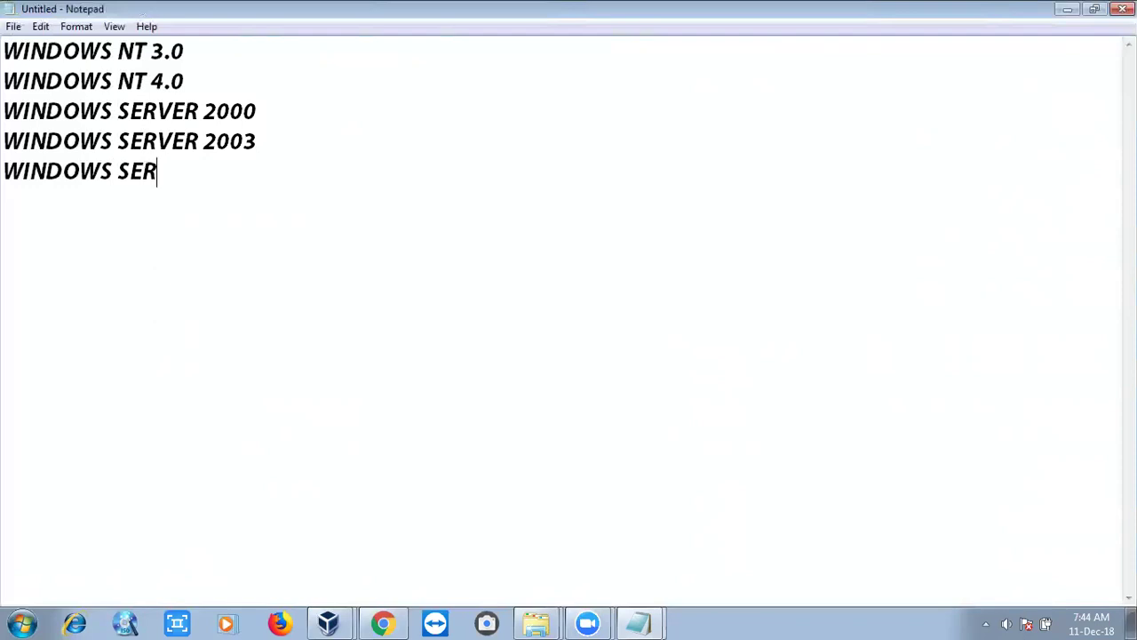
type("VER 2008")
key("Return")
type("WINDO")
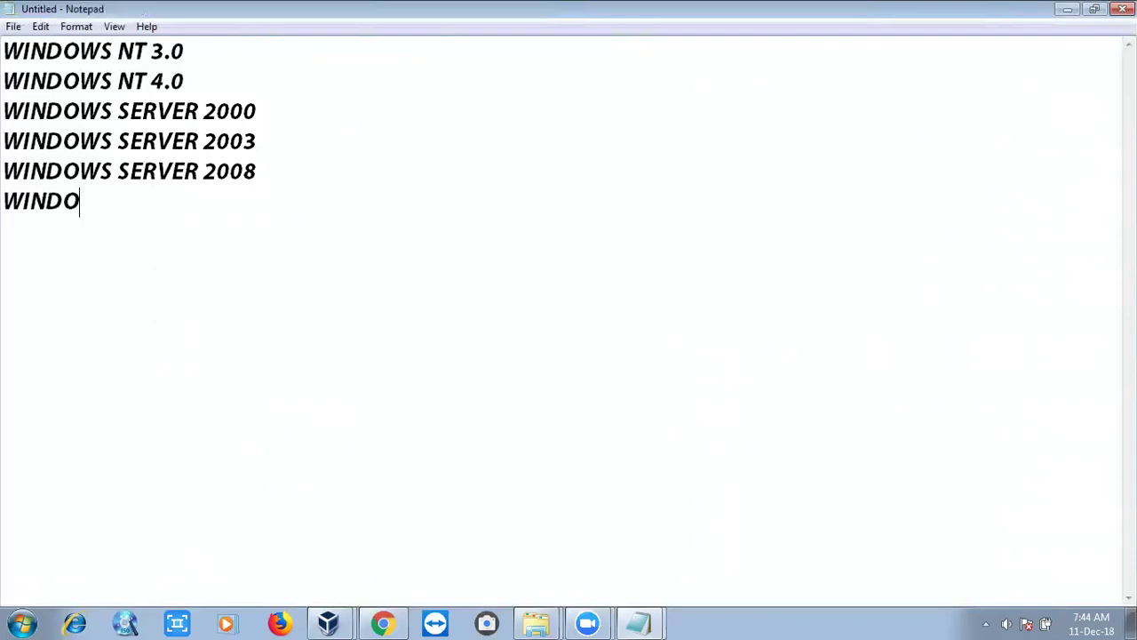
type("WS SERVER")
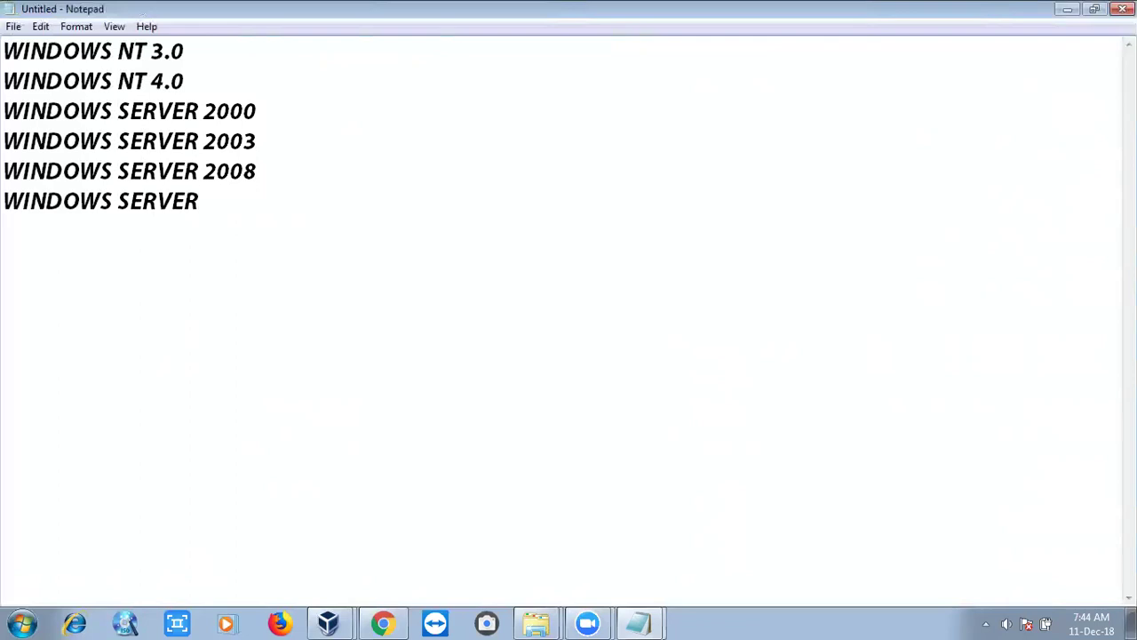
type(" 2008R2")
Continue the list with WINDOWS SERVER 2012 and WINDOWS SERVER 2012 R2 on separate lines
key("Return")
type("WINDOWS SERVER 2012")
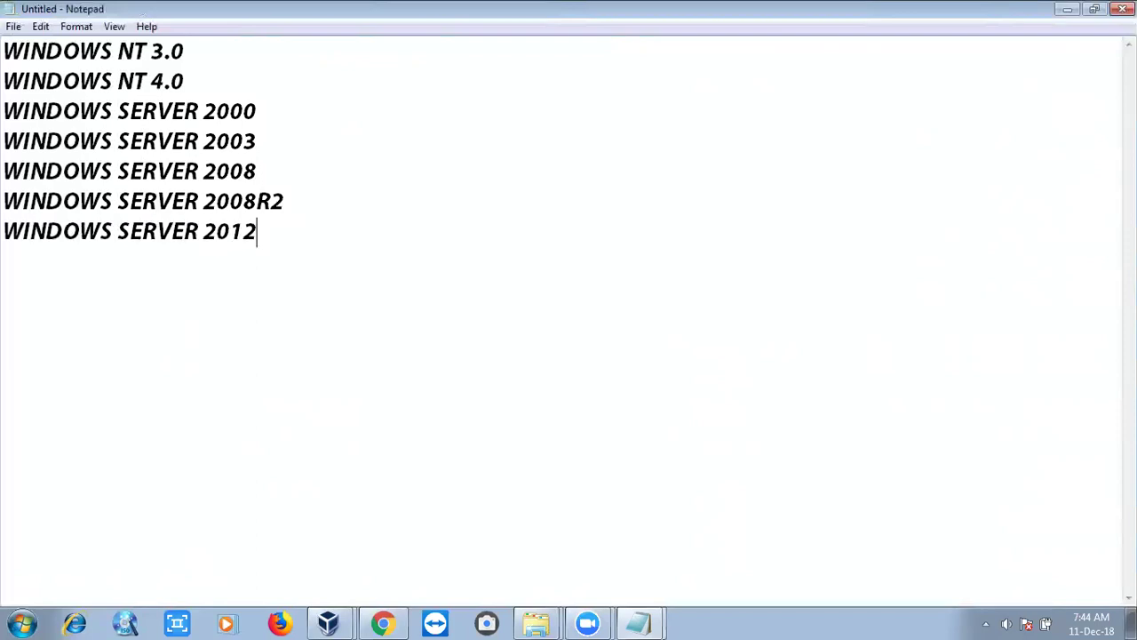
key("Return")
type("WINDOWS SERVER 2")
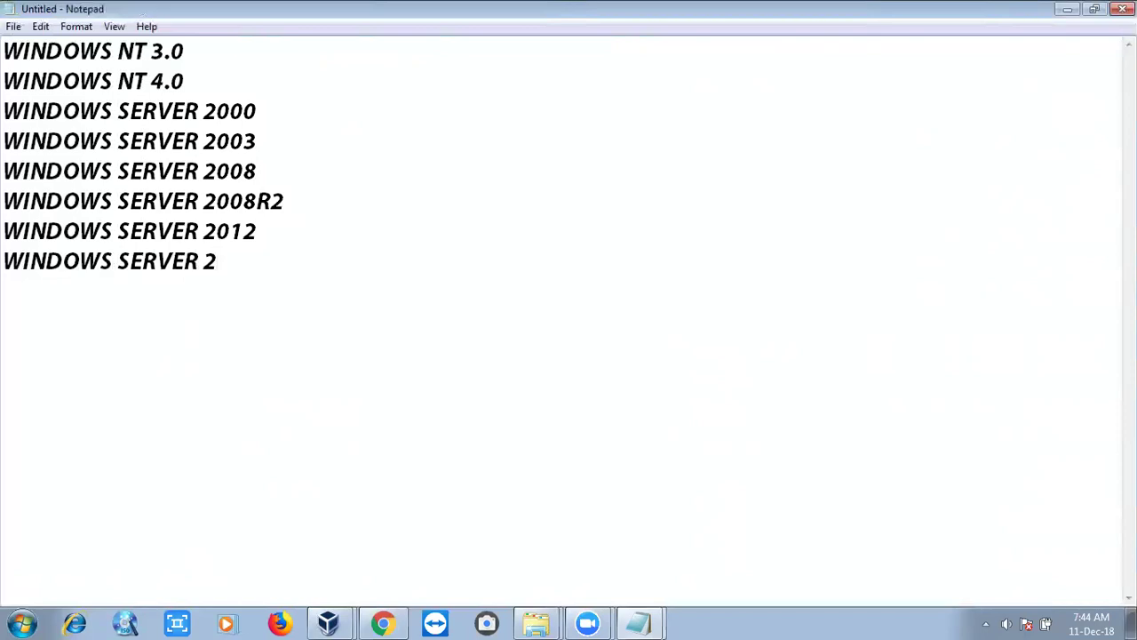
type("012 R2")
Add WINDOWS SERVER 2016 below the 2012 R2 line and start a new empty line
key("Return")
type("WINDOWS SER")
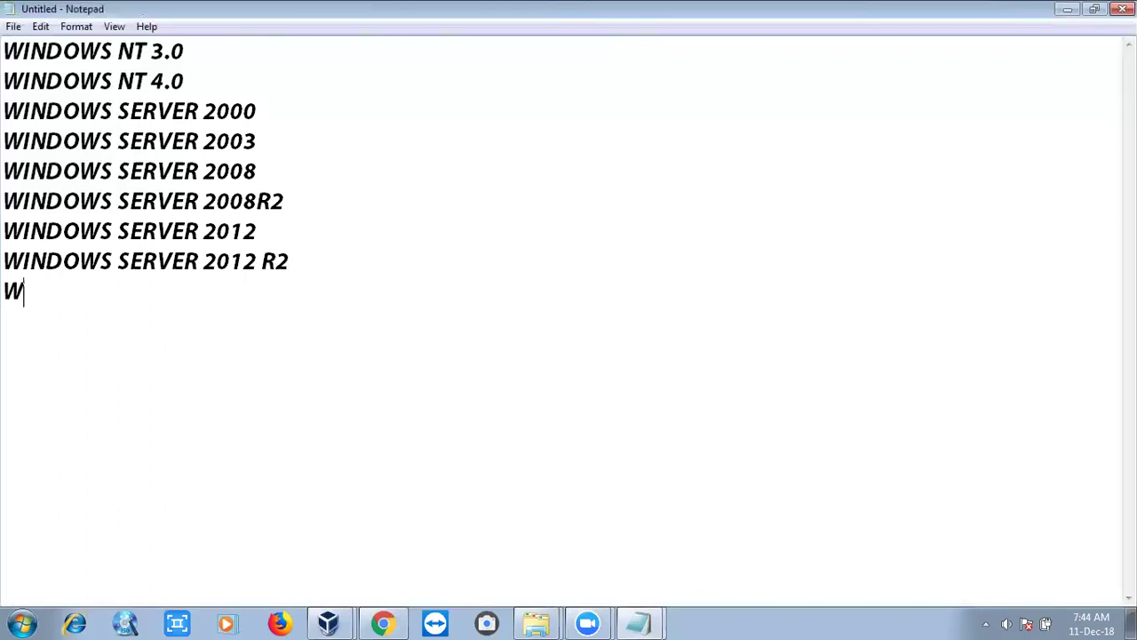
type("VER 2016")
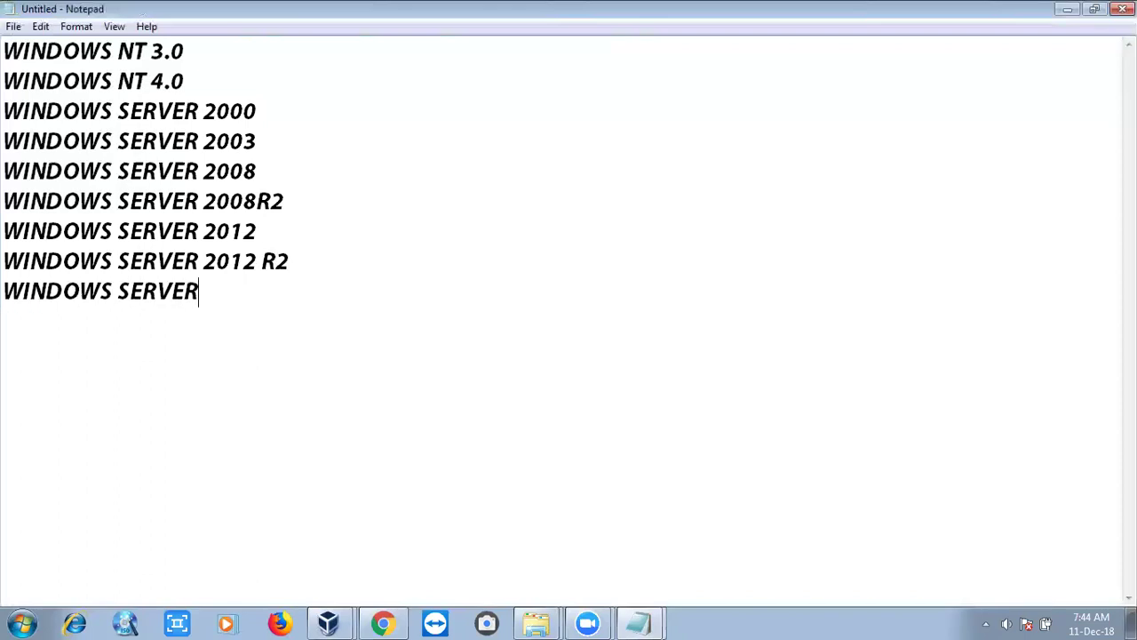
key("Return")
Switch to Chrome, search Google for "windows server latest version" in a new tab, and check the newest release listed
left_click(382, 622)
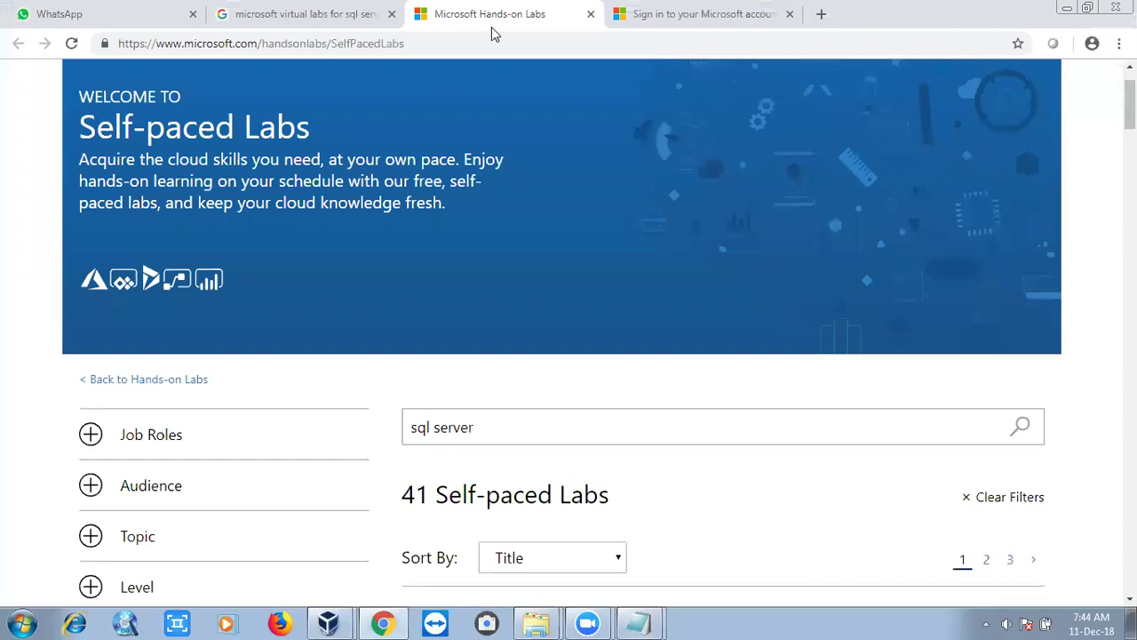
left_click(821, 14)
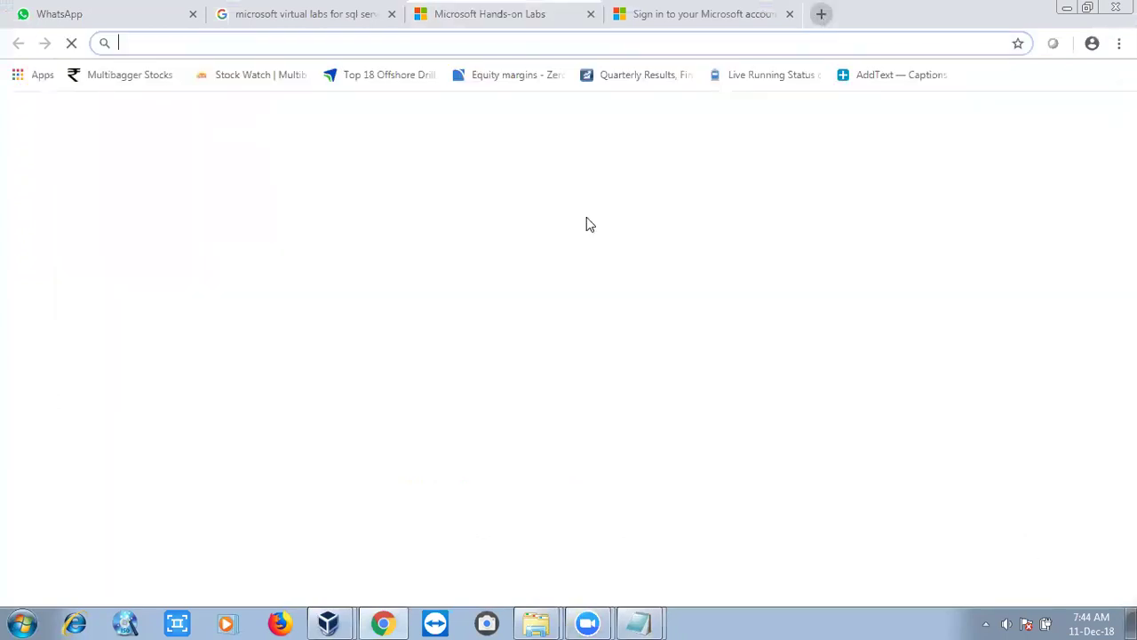
type("windows server l")
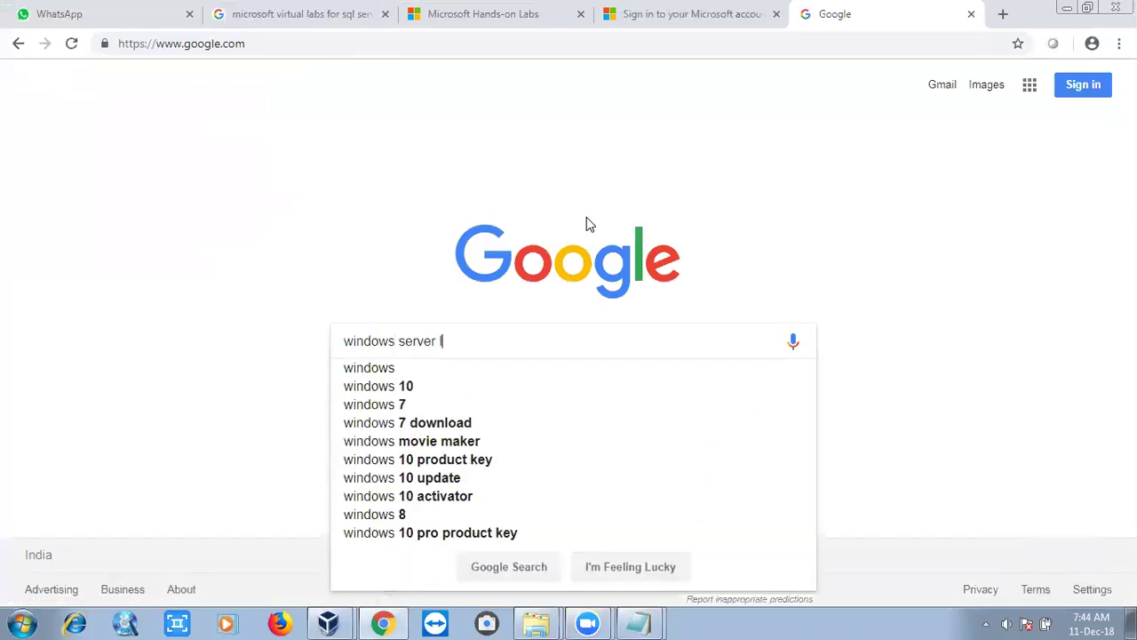
type("ates")
key("Down")
key("Return")
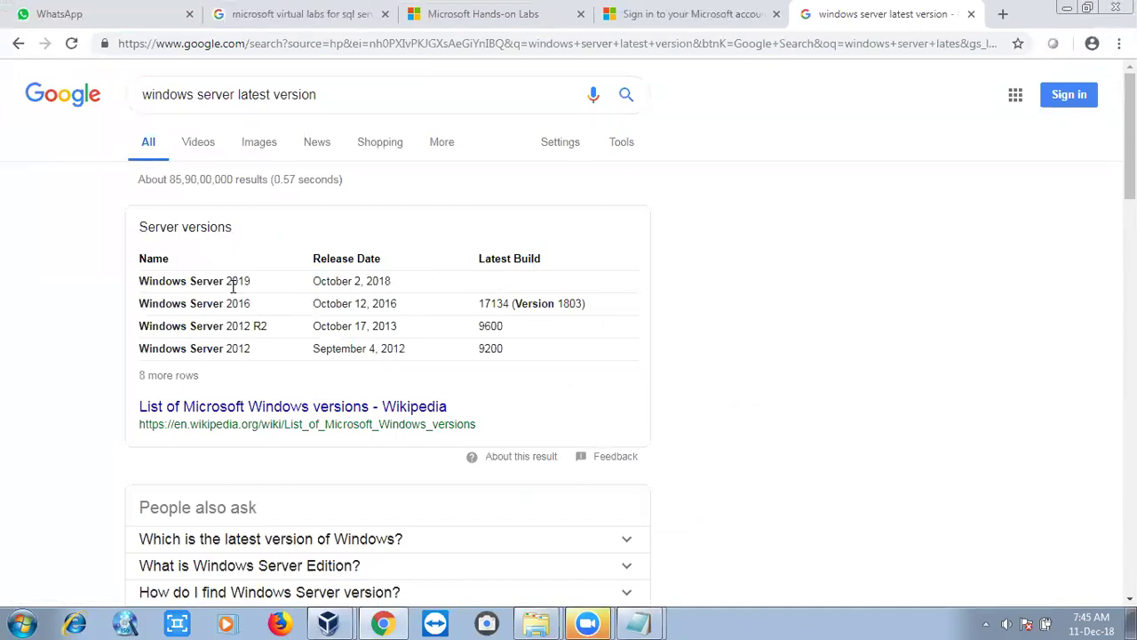
left_click_drag(231, 281, 251, 282)
Return to the Notepad list and add WINDOWS SERVER 2019 in capitals as its last line
key("alt+Tab")
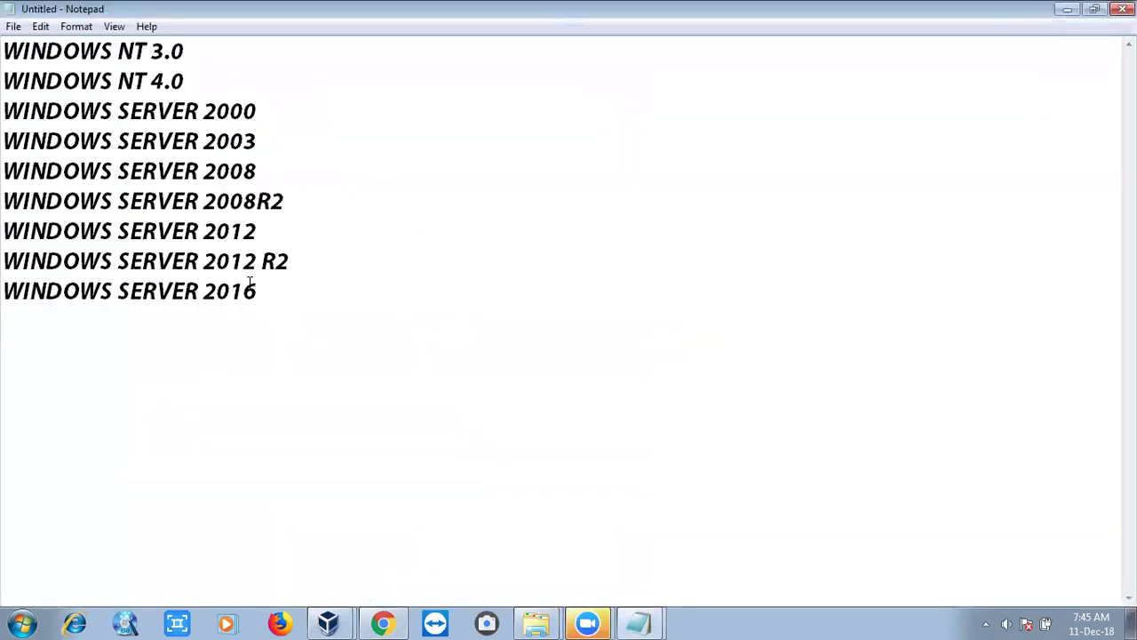
type("win")
key("BackSpace")
key("BackSpace")
key("BackSpace")
key("Caps_Lock")
type("WINDOWS SERV")
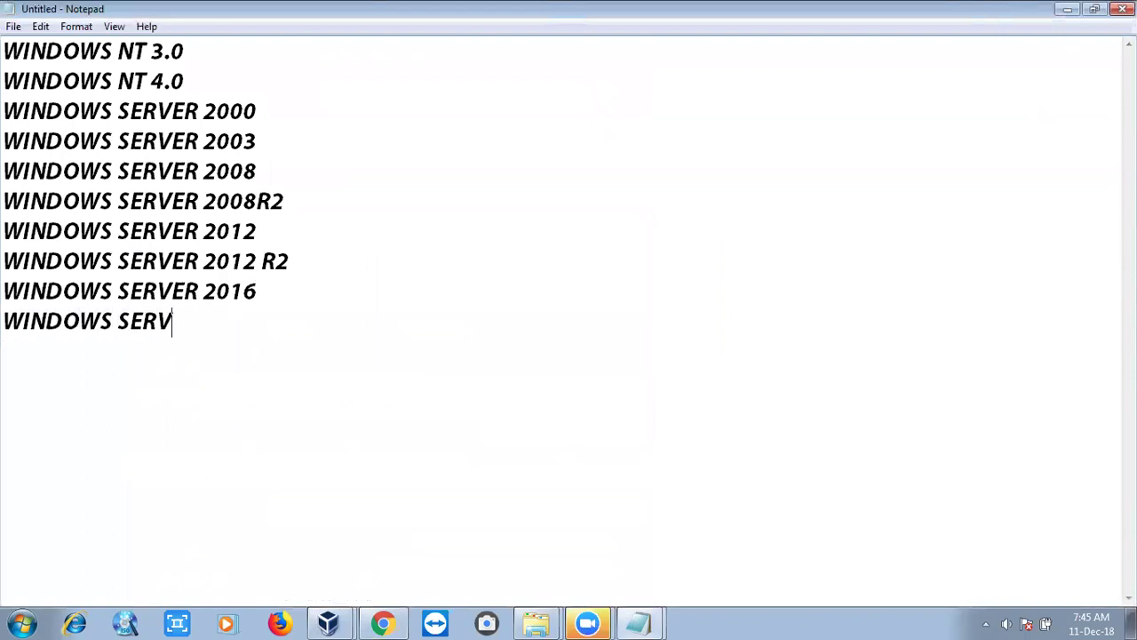
type("ER 2019")
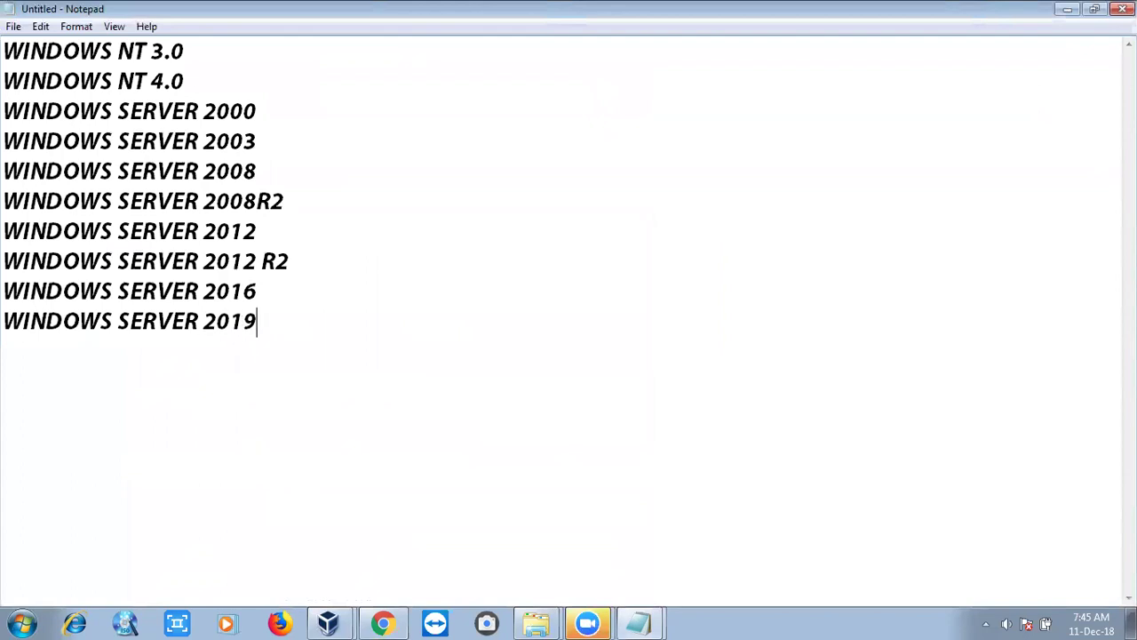
Review the Windows Server version list, highlighting individual entries between WINDOWS NT 3.0 and WINDOWS SERVER 2019 for comparison
left_click_drag(269, 318, 23, 320)
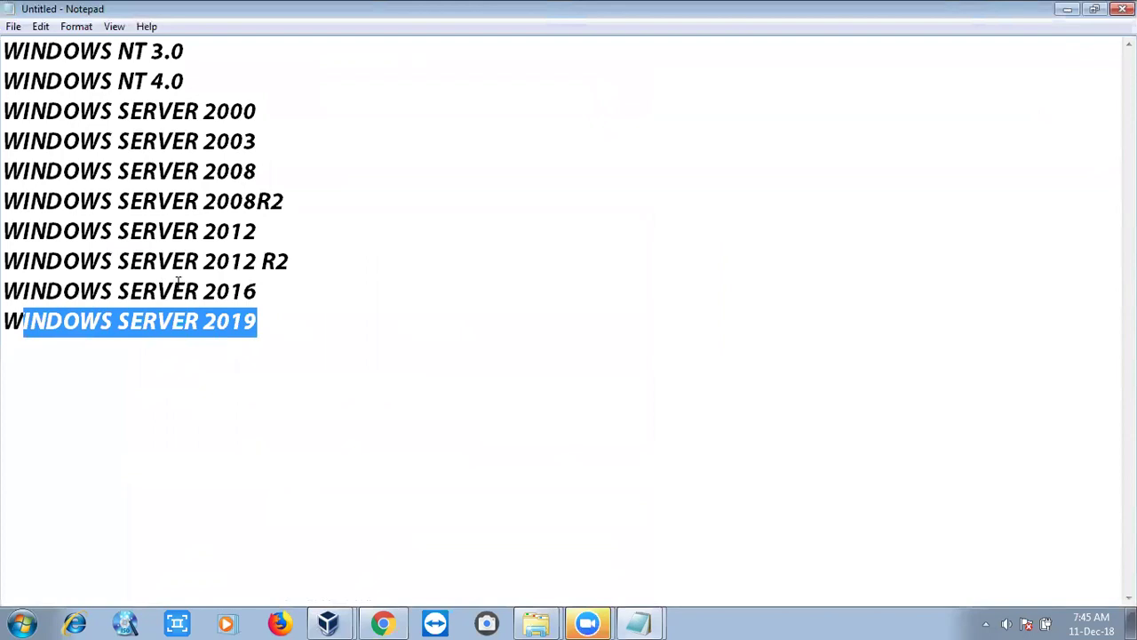
left_click_drag(258, 291, 8, 290)
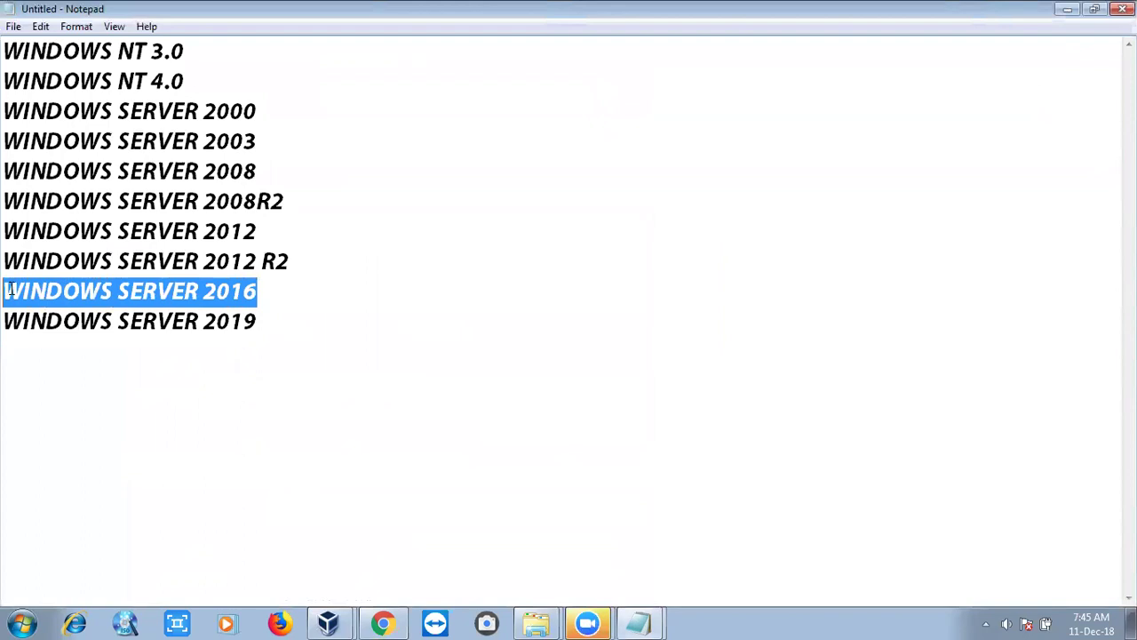
left_click_drag(184, 51, 45, 51)
left_click_drag(196, 79, 13, 51)
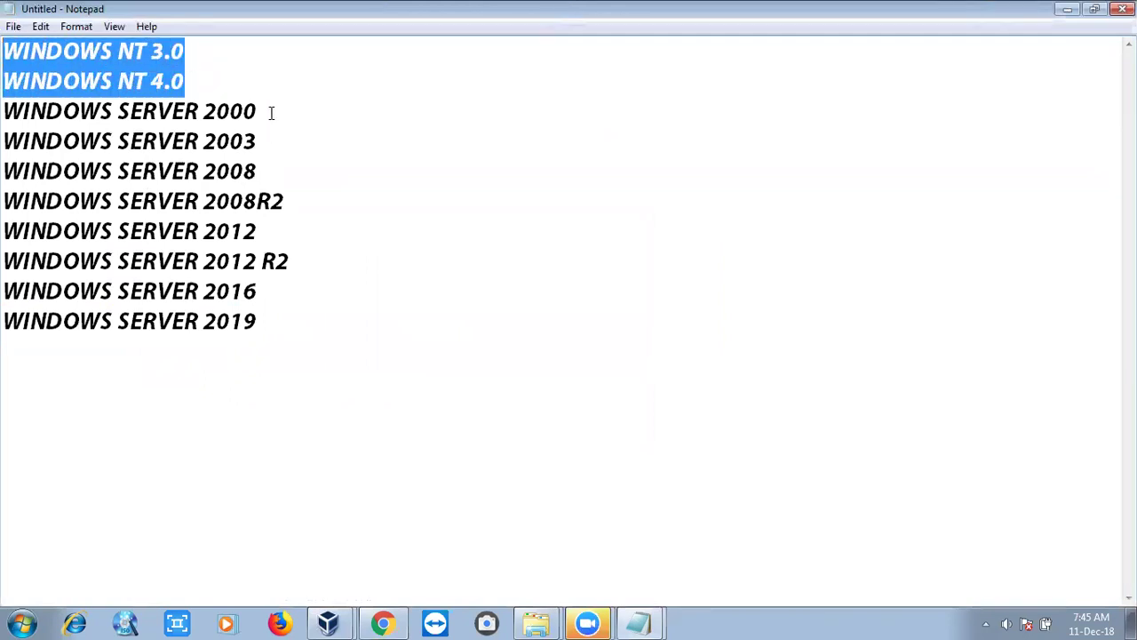
left_click(271, 113)
left_click_drag(271, 113, 24, 122)
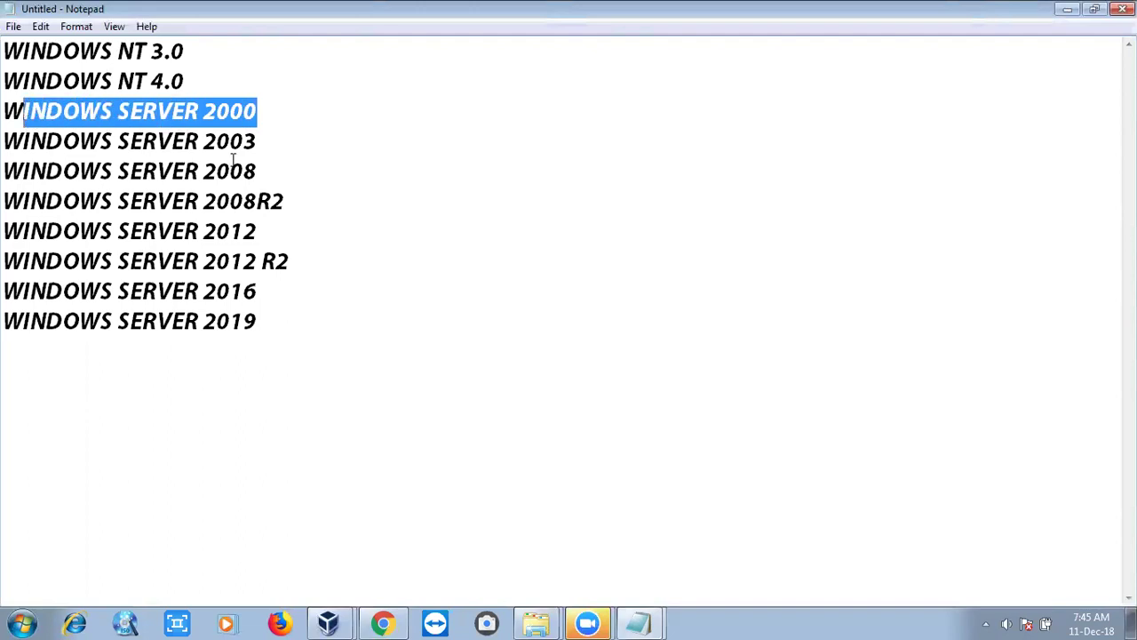
left_click_drag(264, 149, 21, 148)
left_click_drag(259, 113, 171, 113)
left_click_drag(256, 140, 189, 140)
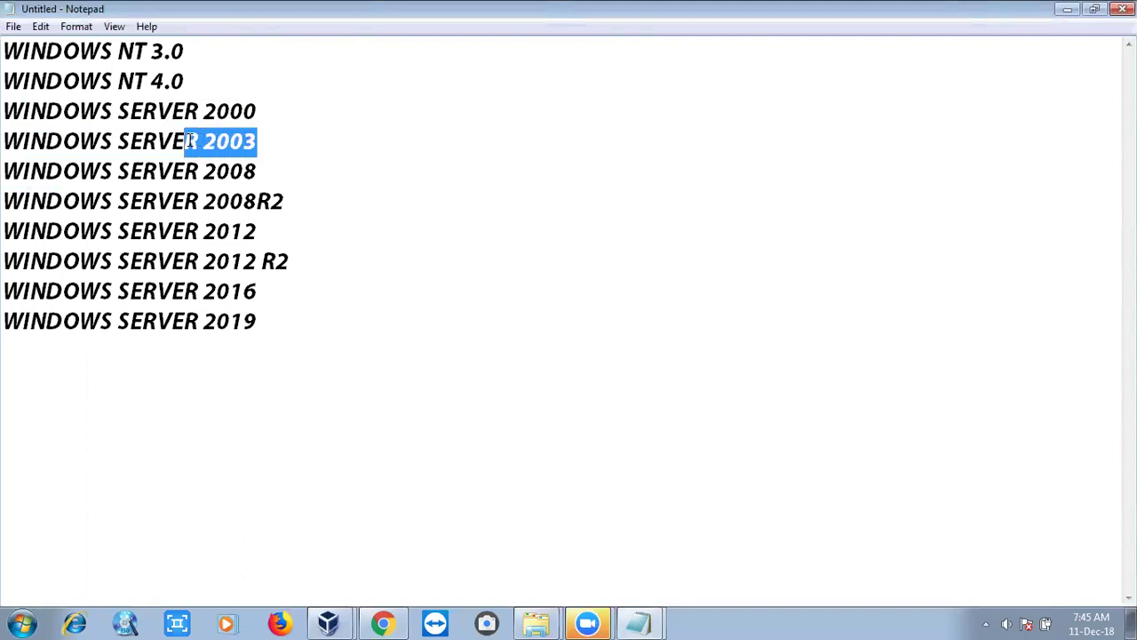
left_click_drag(257, 171, 207, 173)
left_click_drag(285, 202, 205, 202)
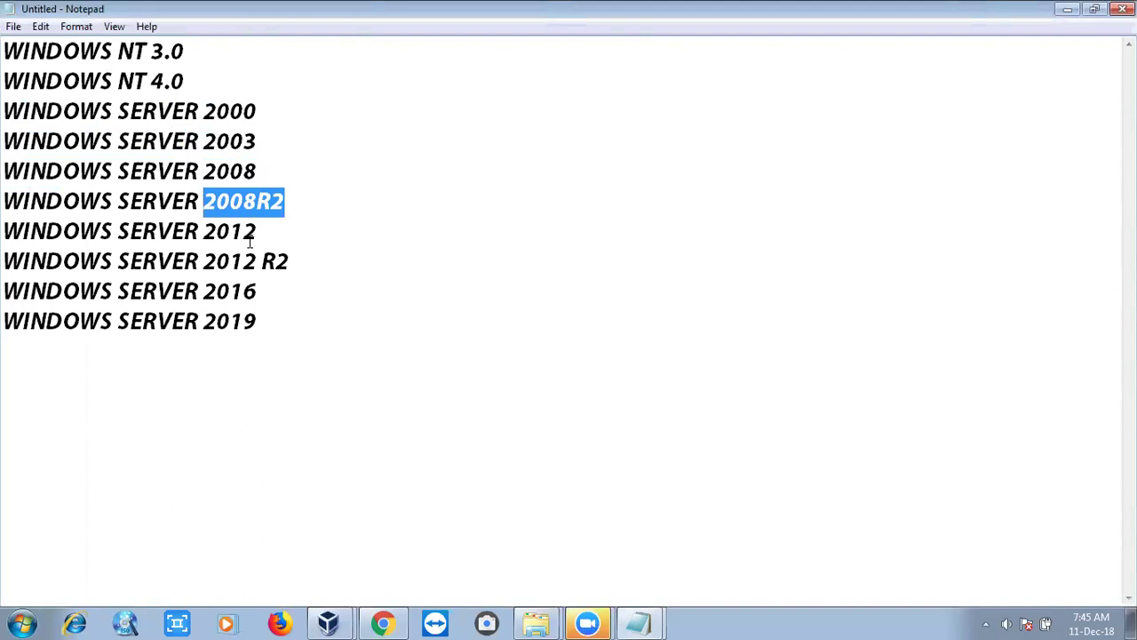
left_click_drag(275, 243, 213, 230)
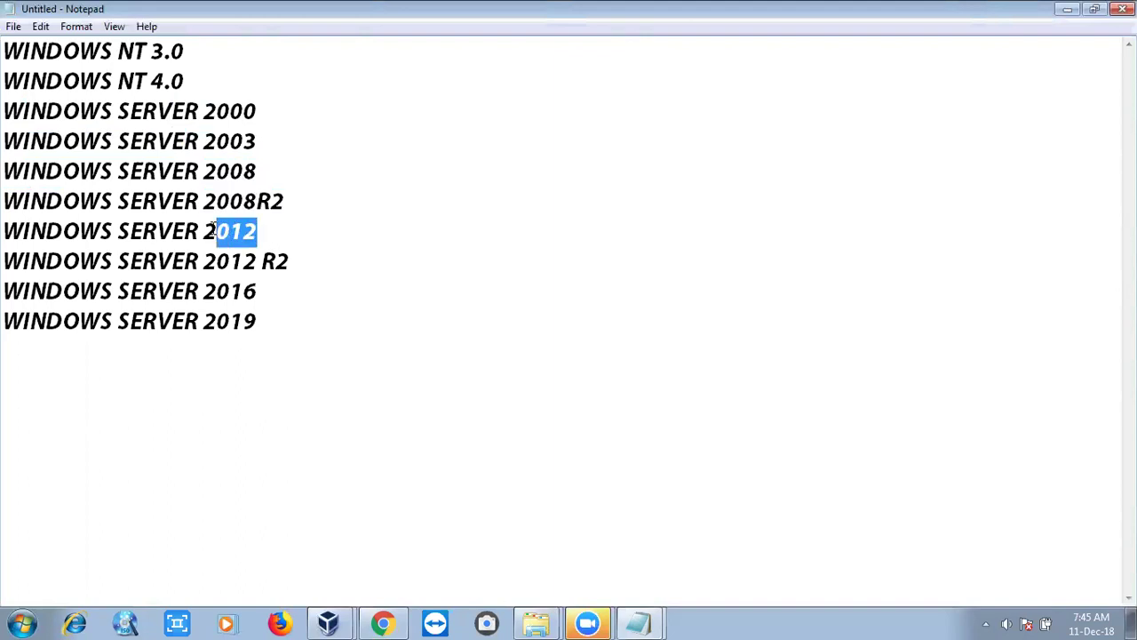
left_click(316, 257)
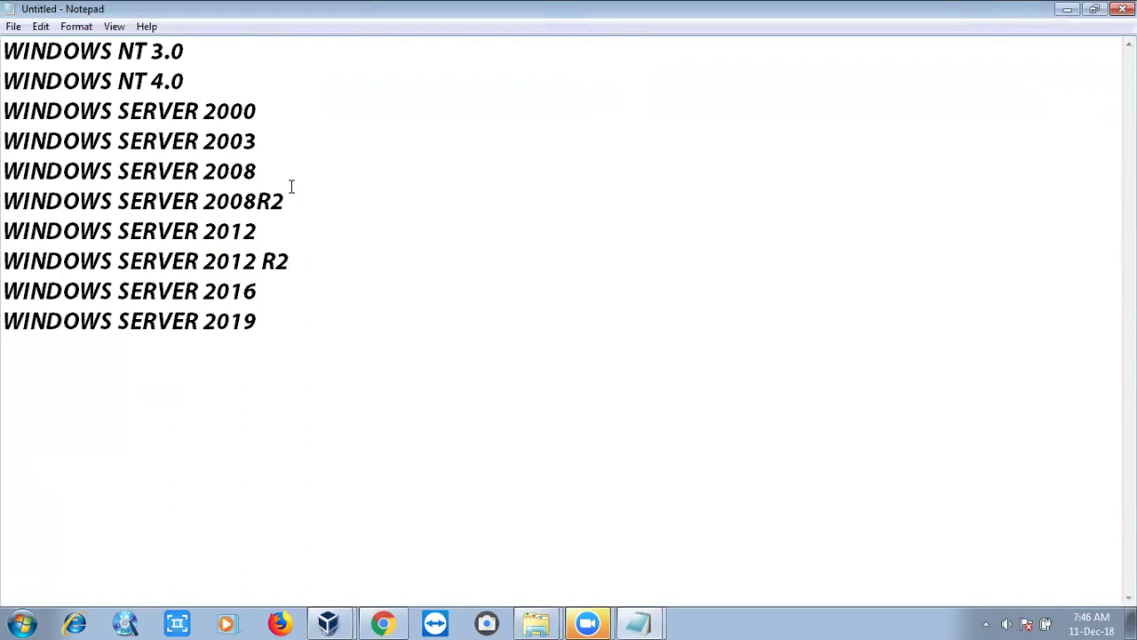
left_click_drag(292, 194, 119, 176)
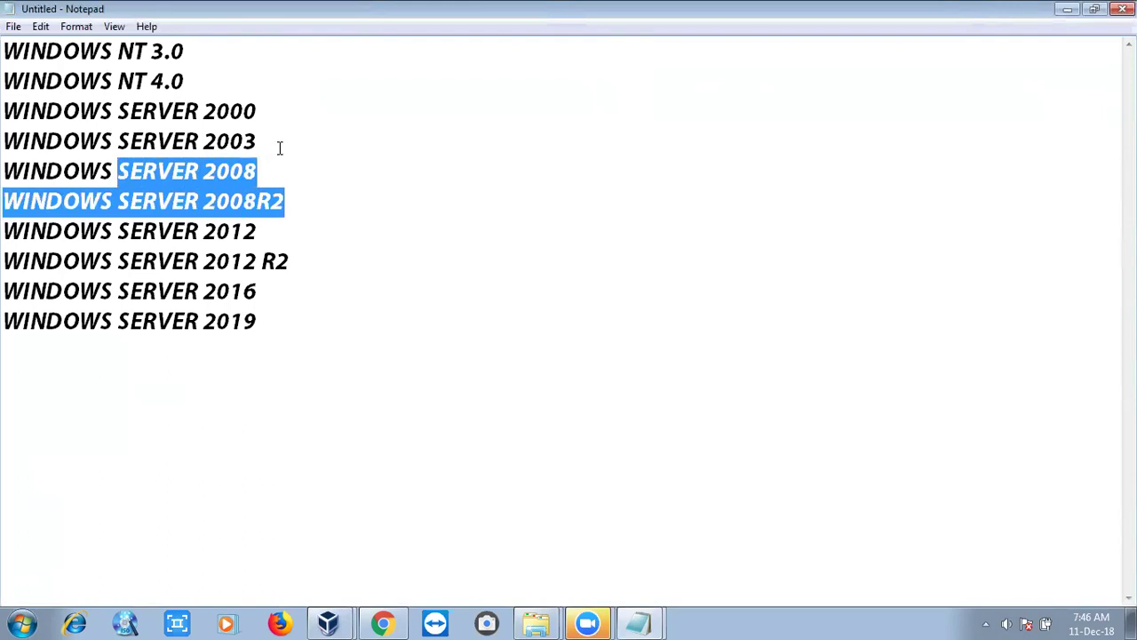
left_click_drag(268, 111, 197, 107)
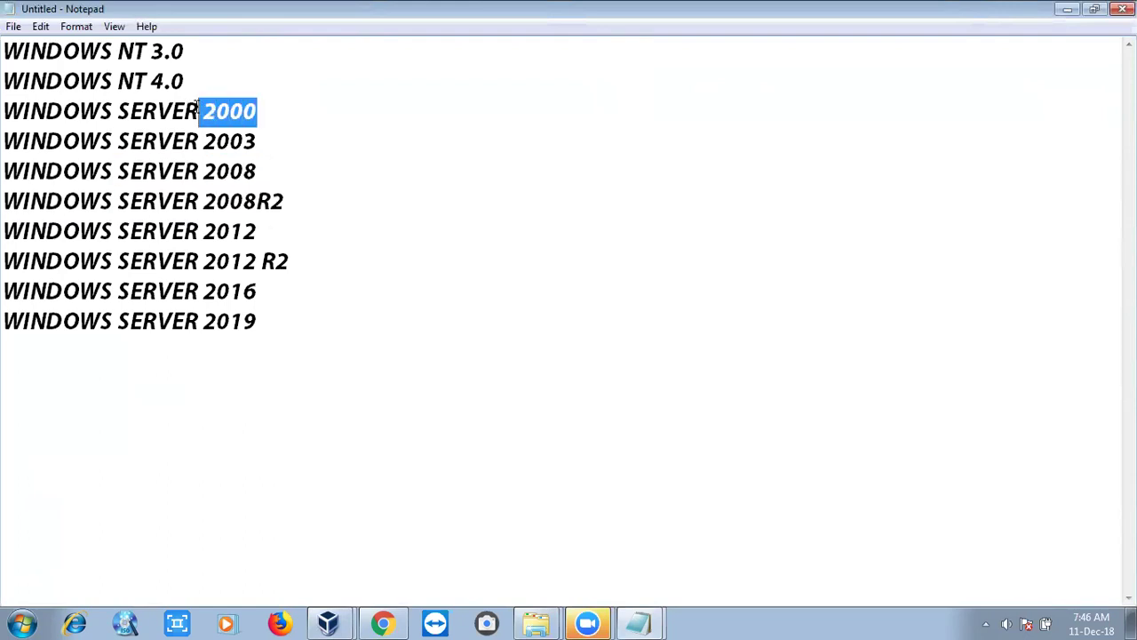
left_click(258, 136)
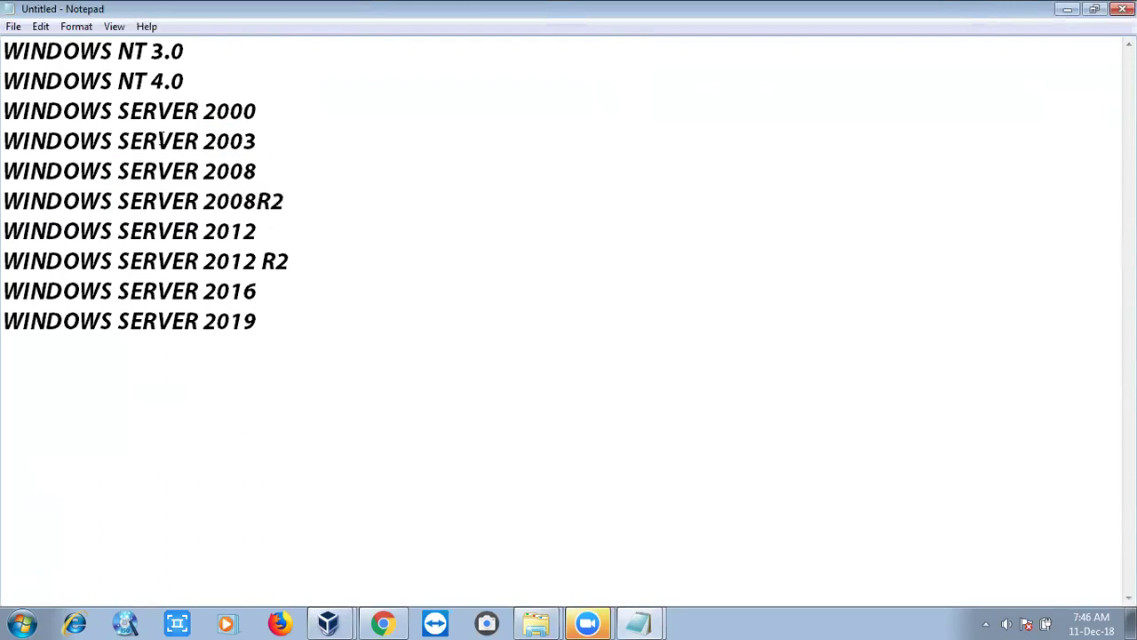